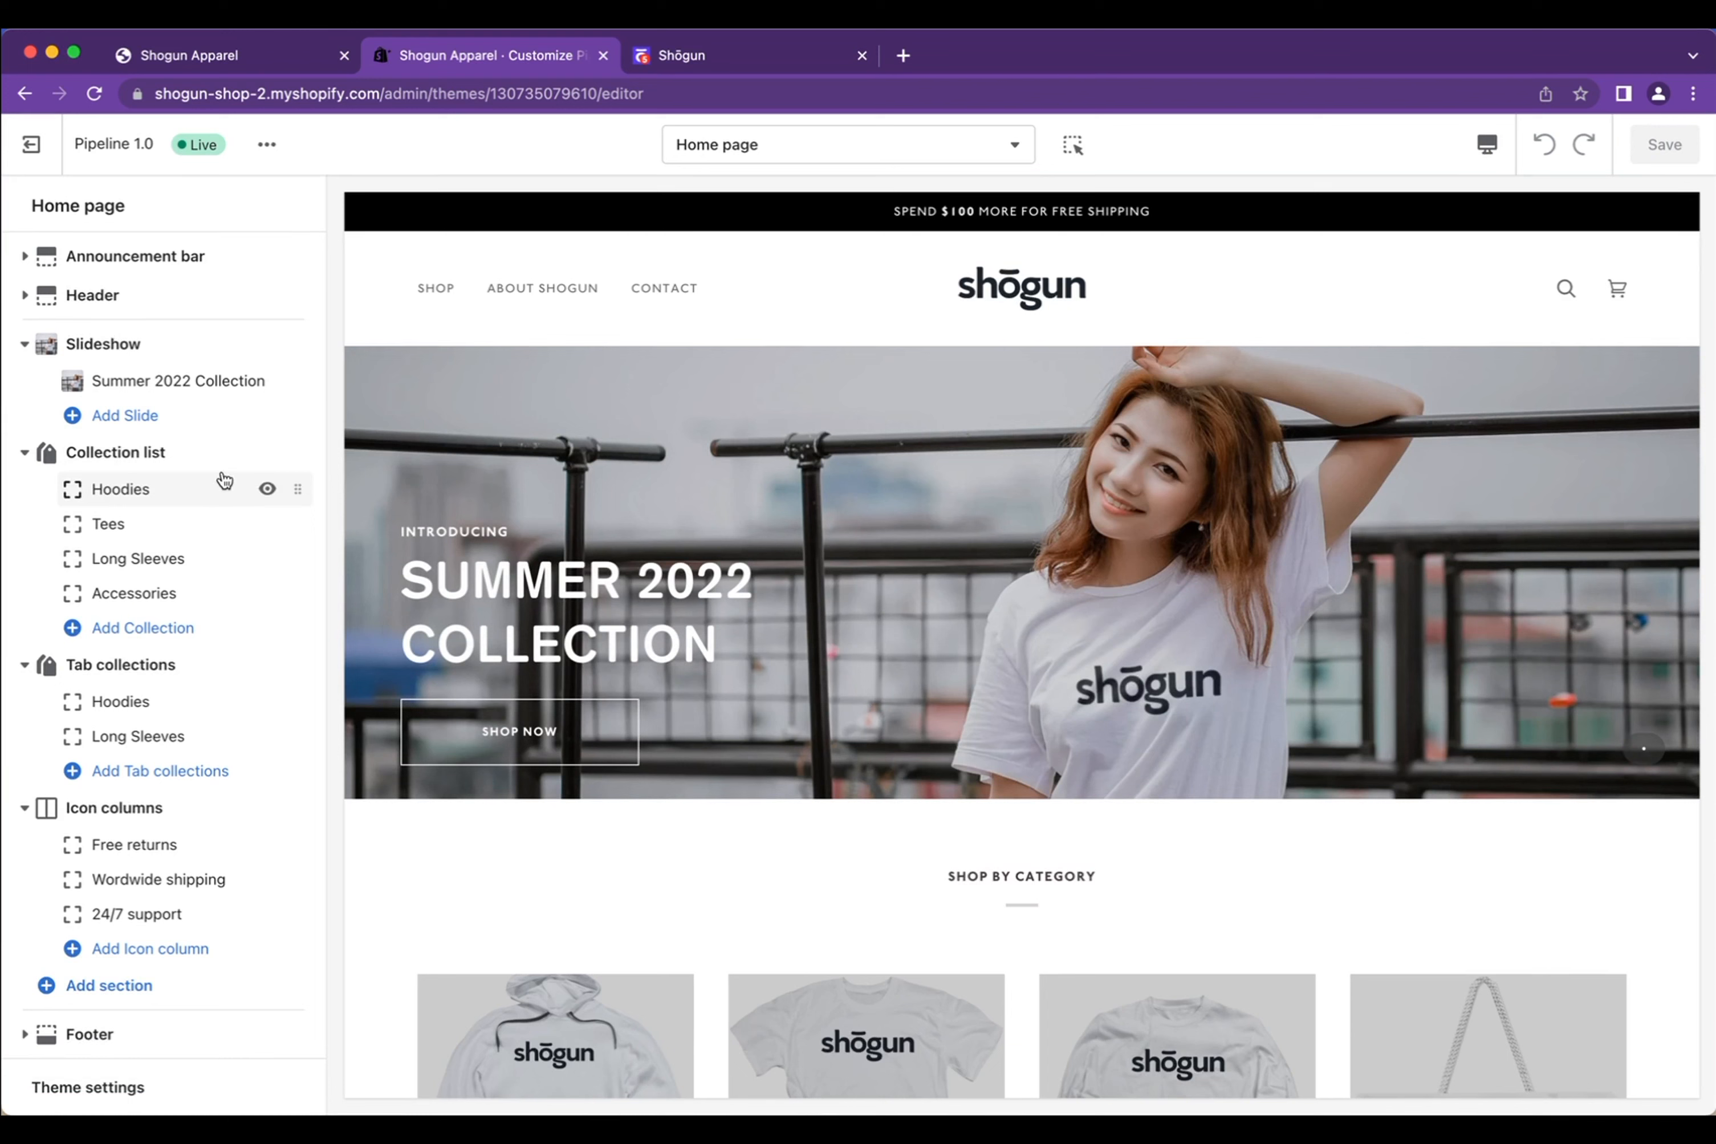
scroll(223, 541, down, 2)
scroll(226, 543, up, 2)
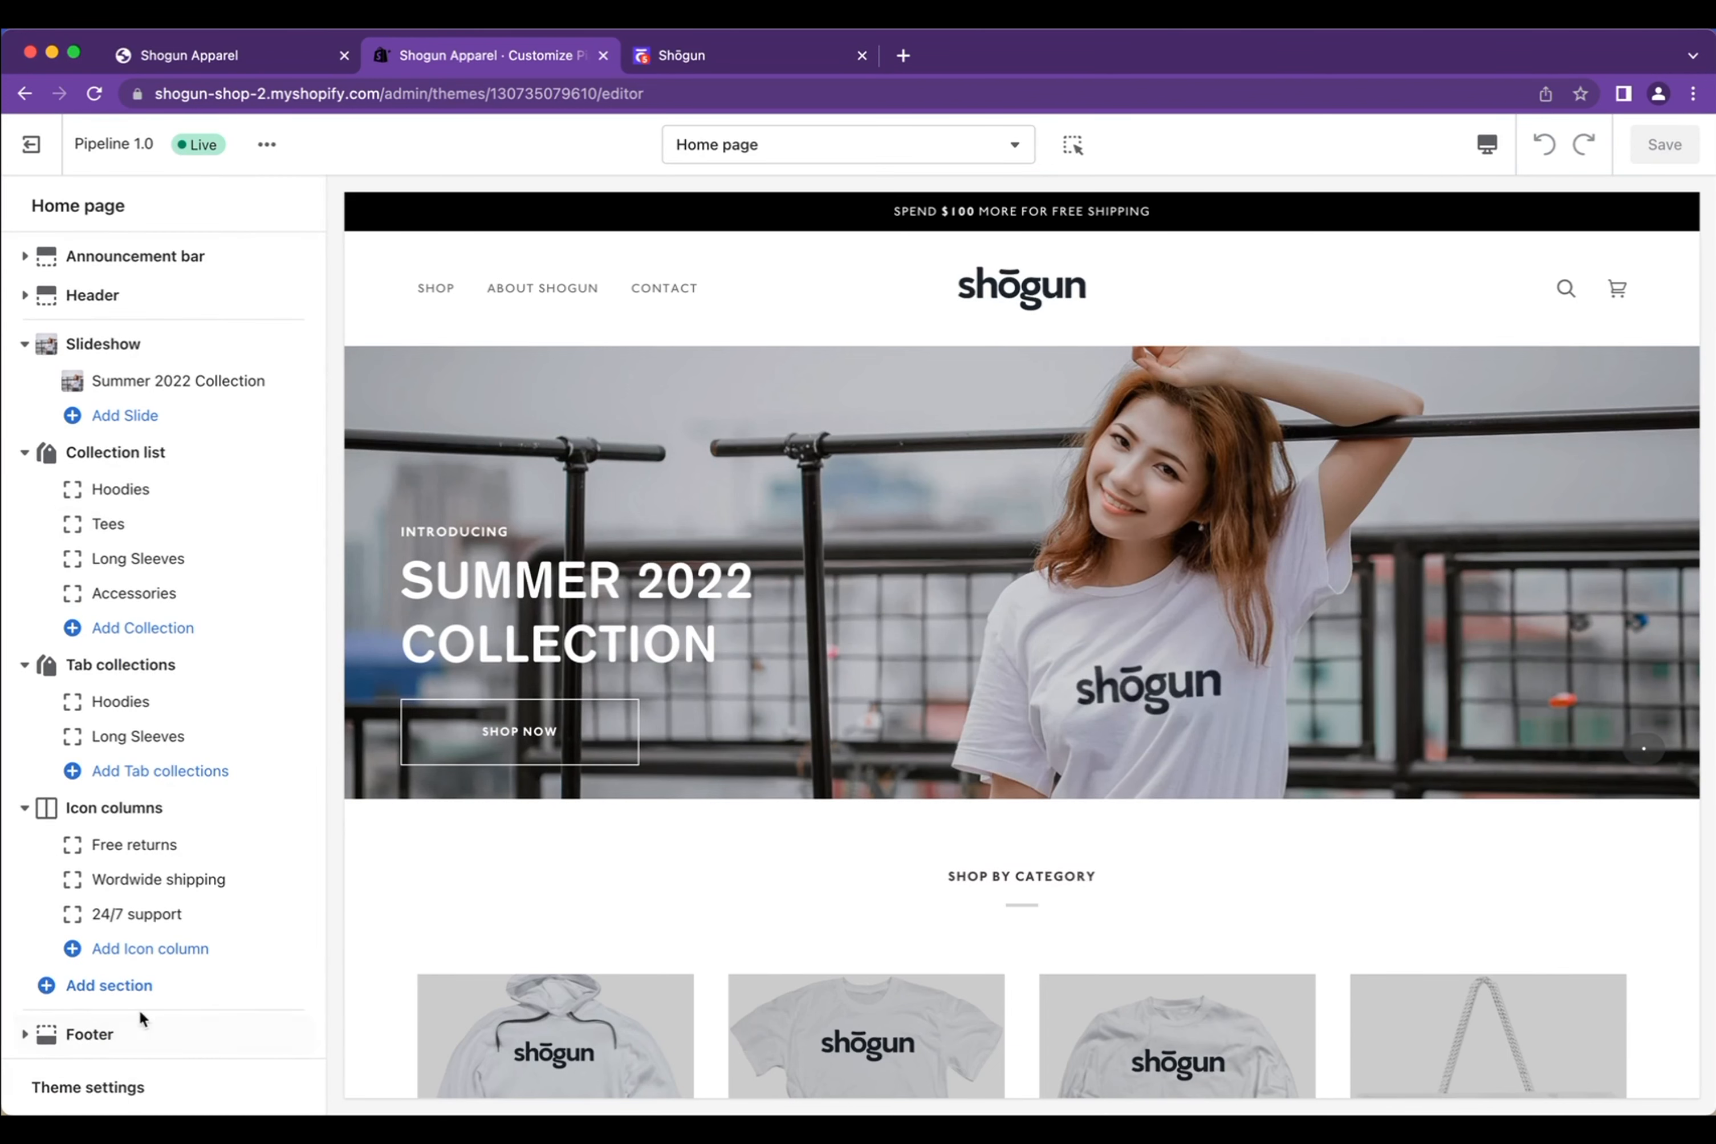
click(109, 985)
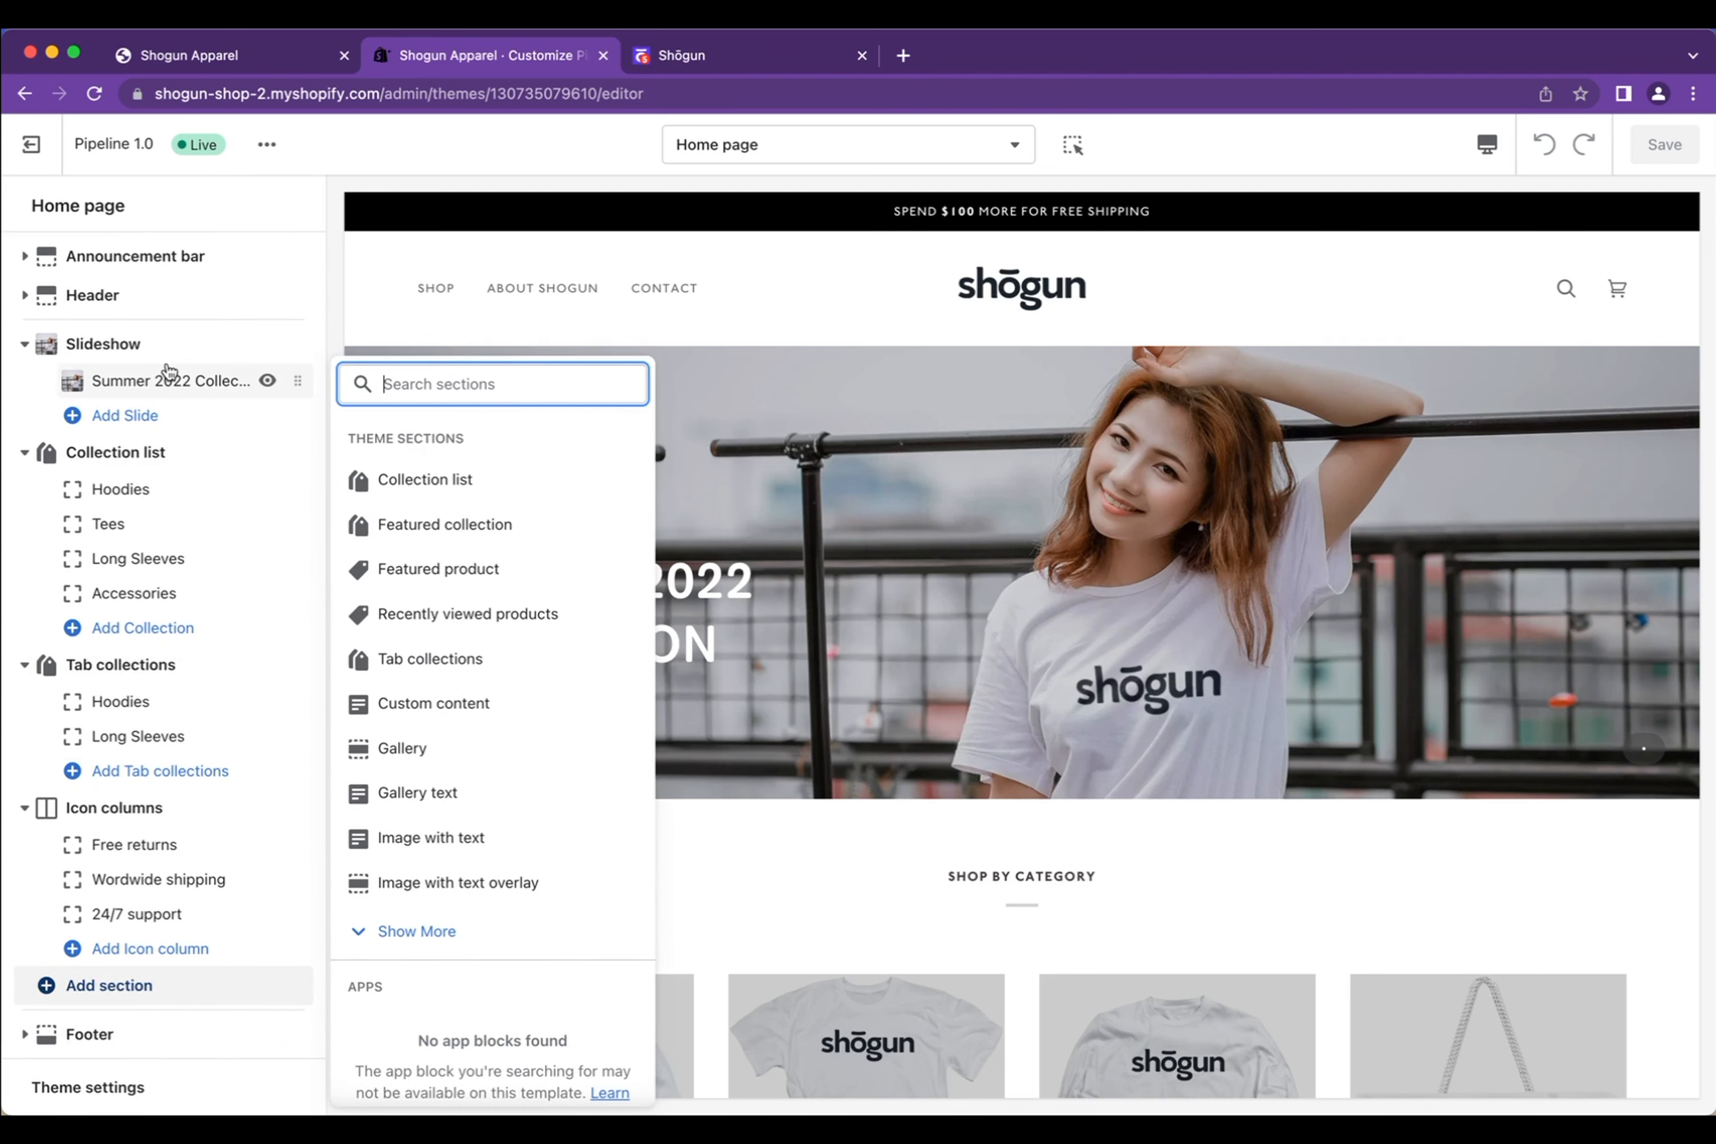
scroll(494, 640, down, 1)
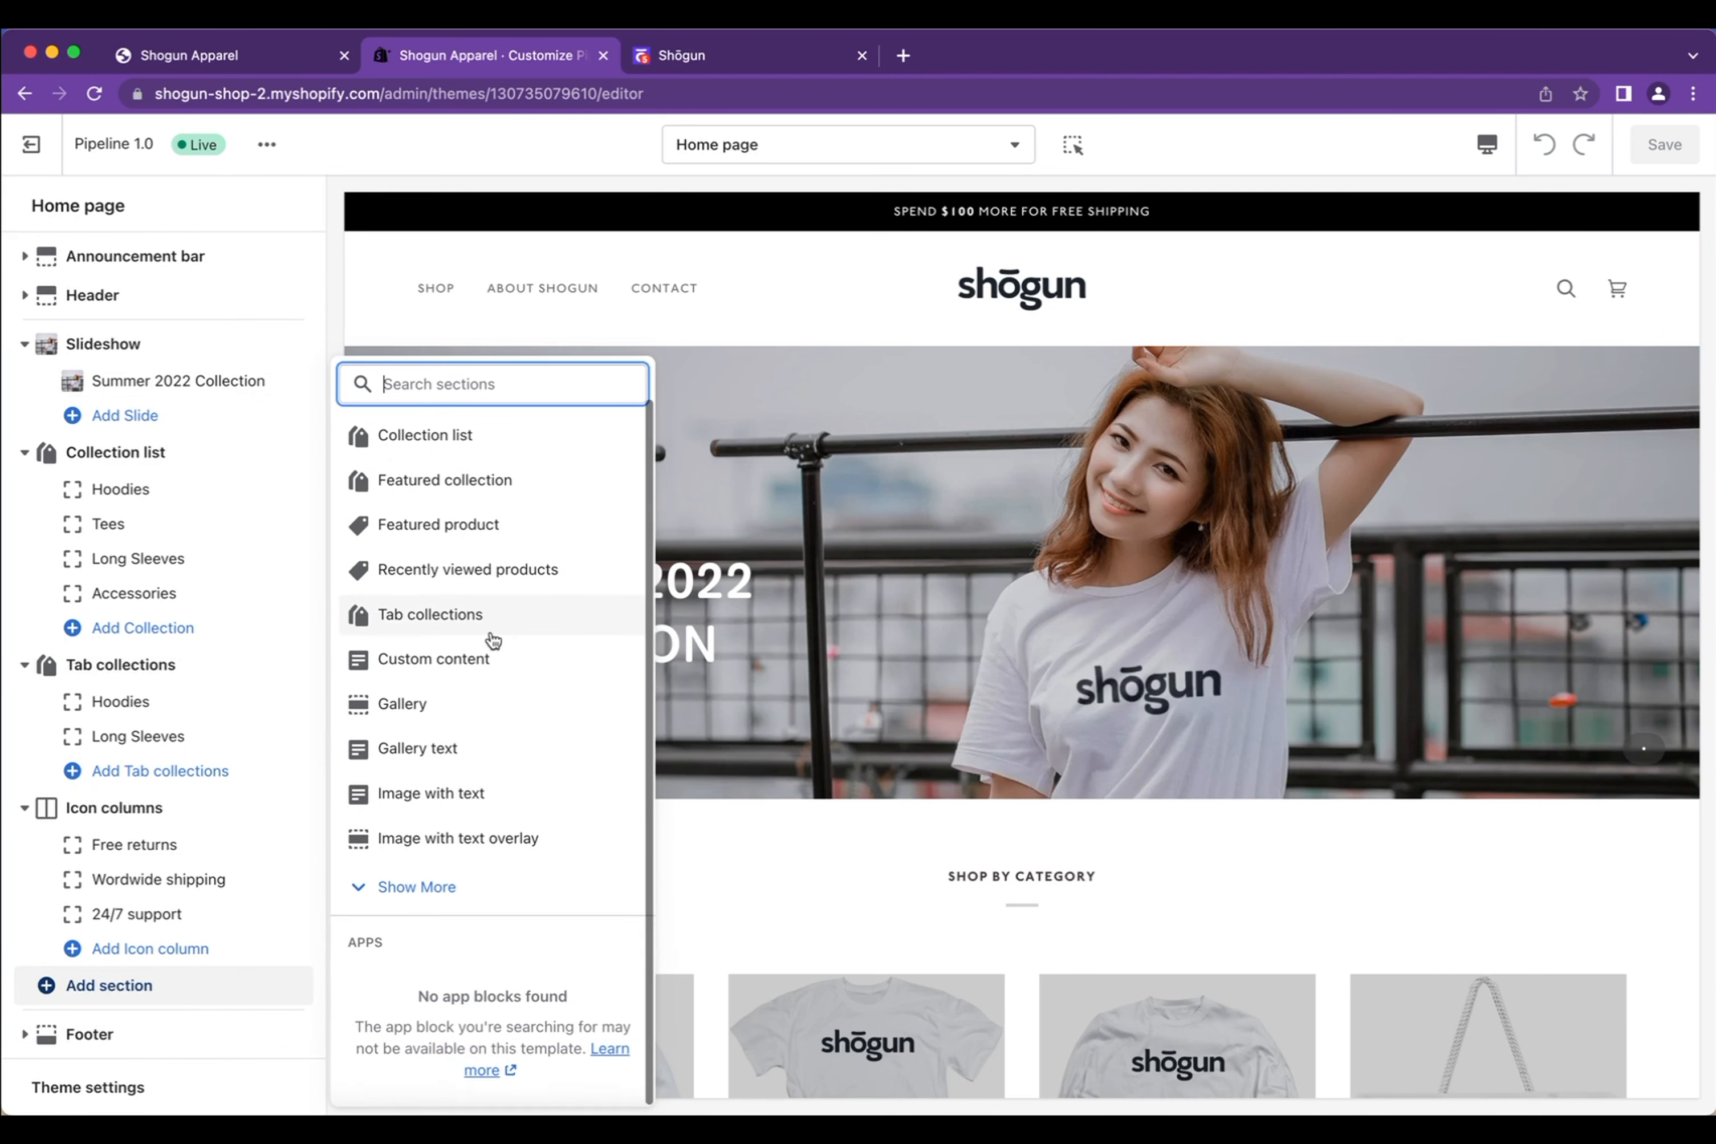
click(447, 900)
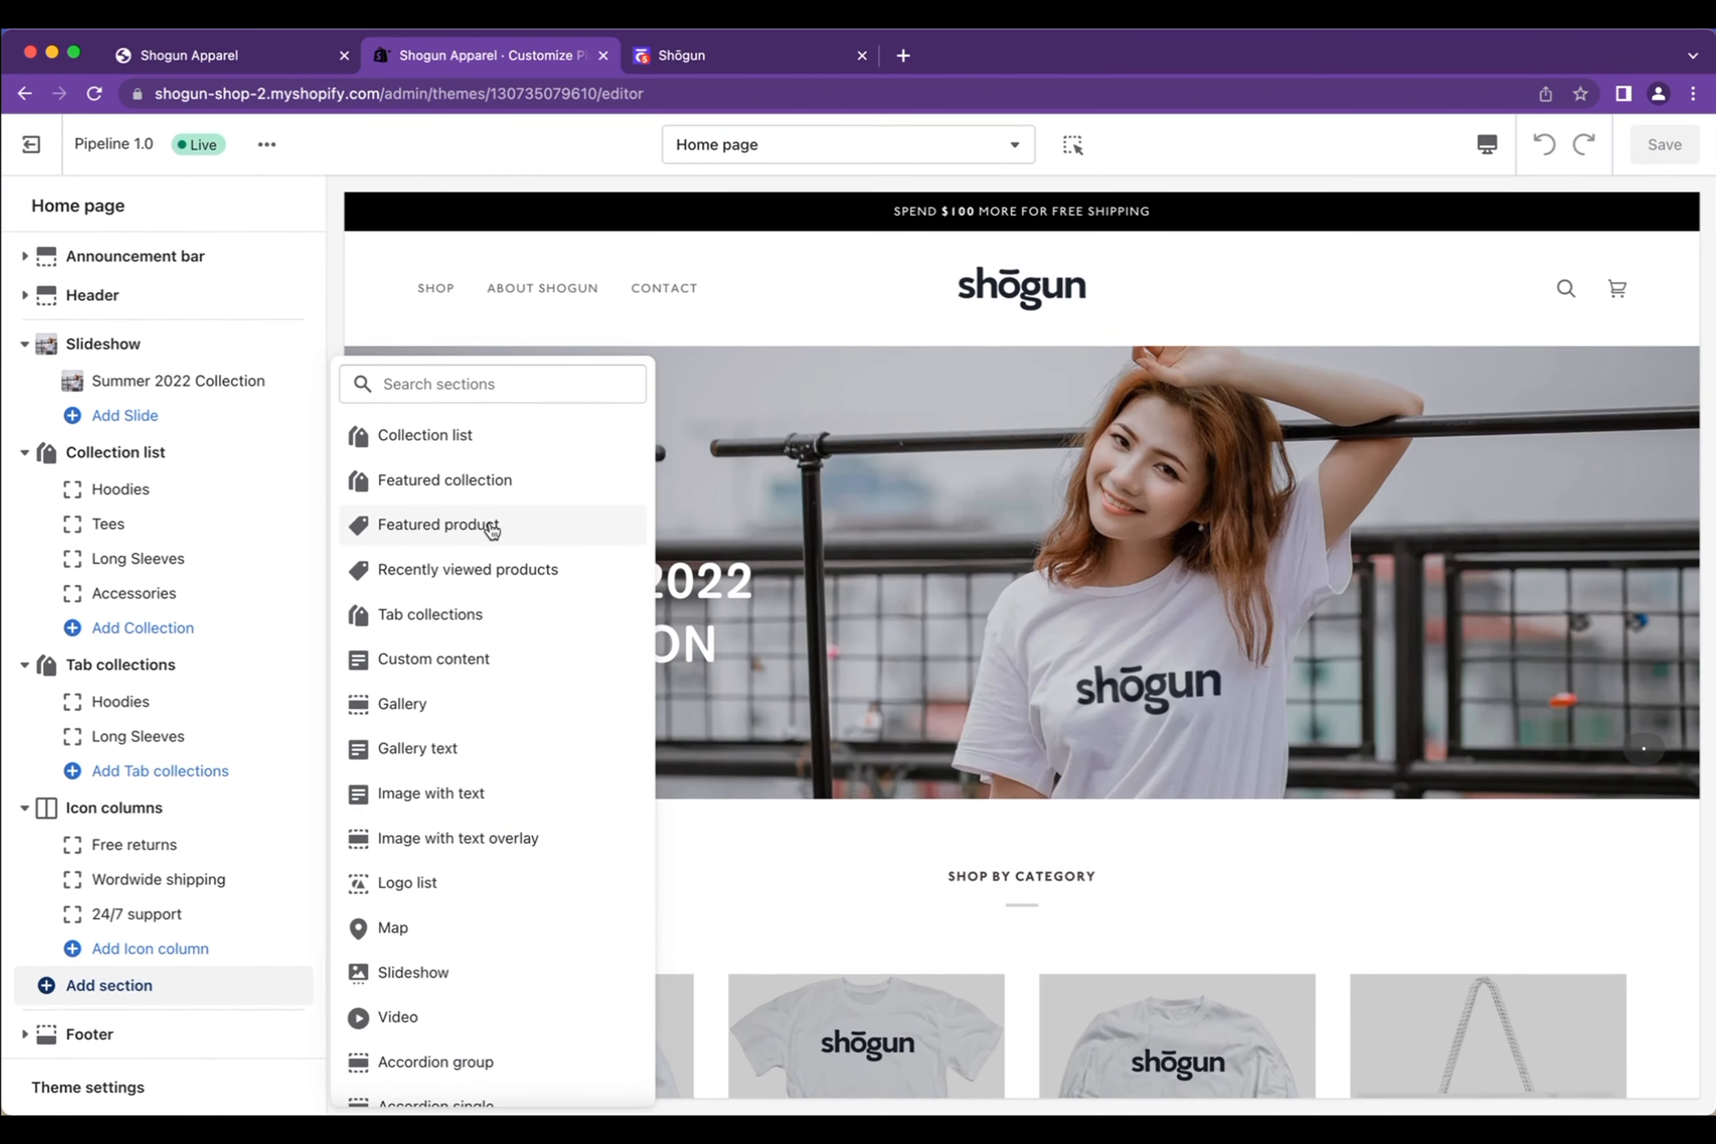
scroll(491, 526, up, 5)
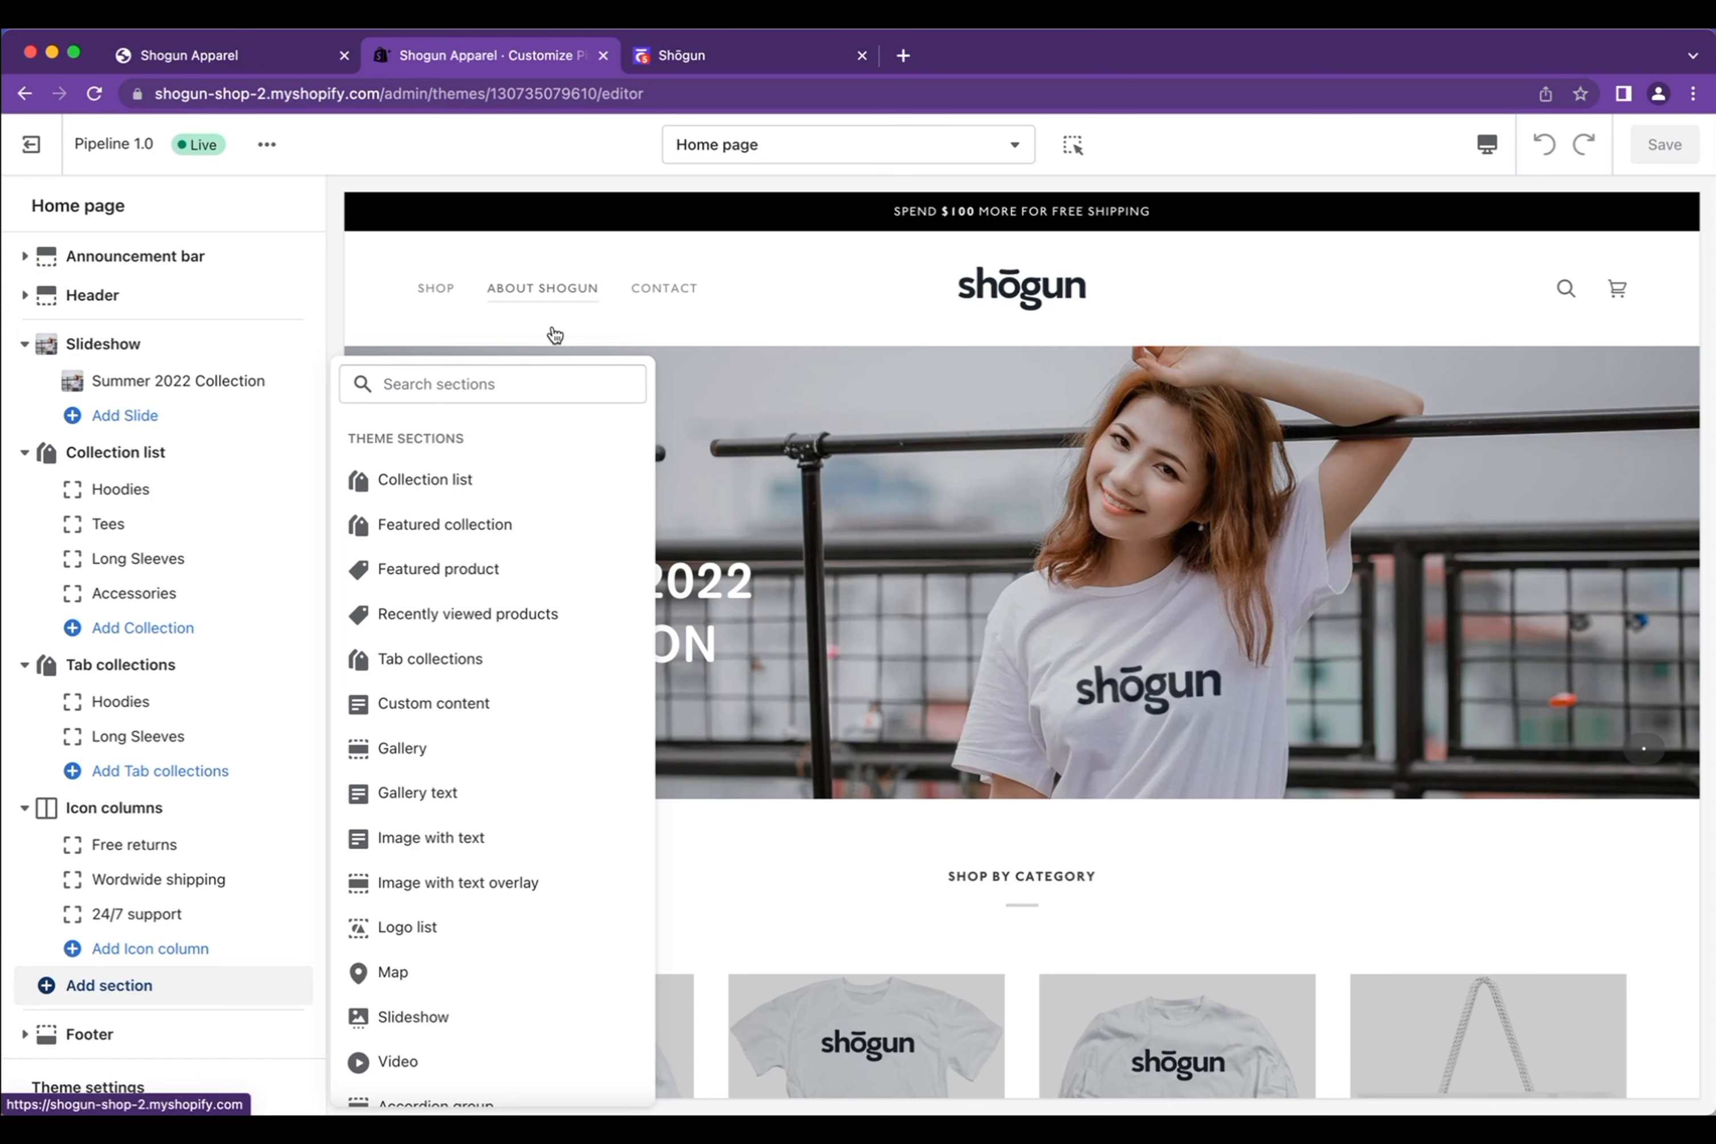
scroll(498, 692, down, 5)
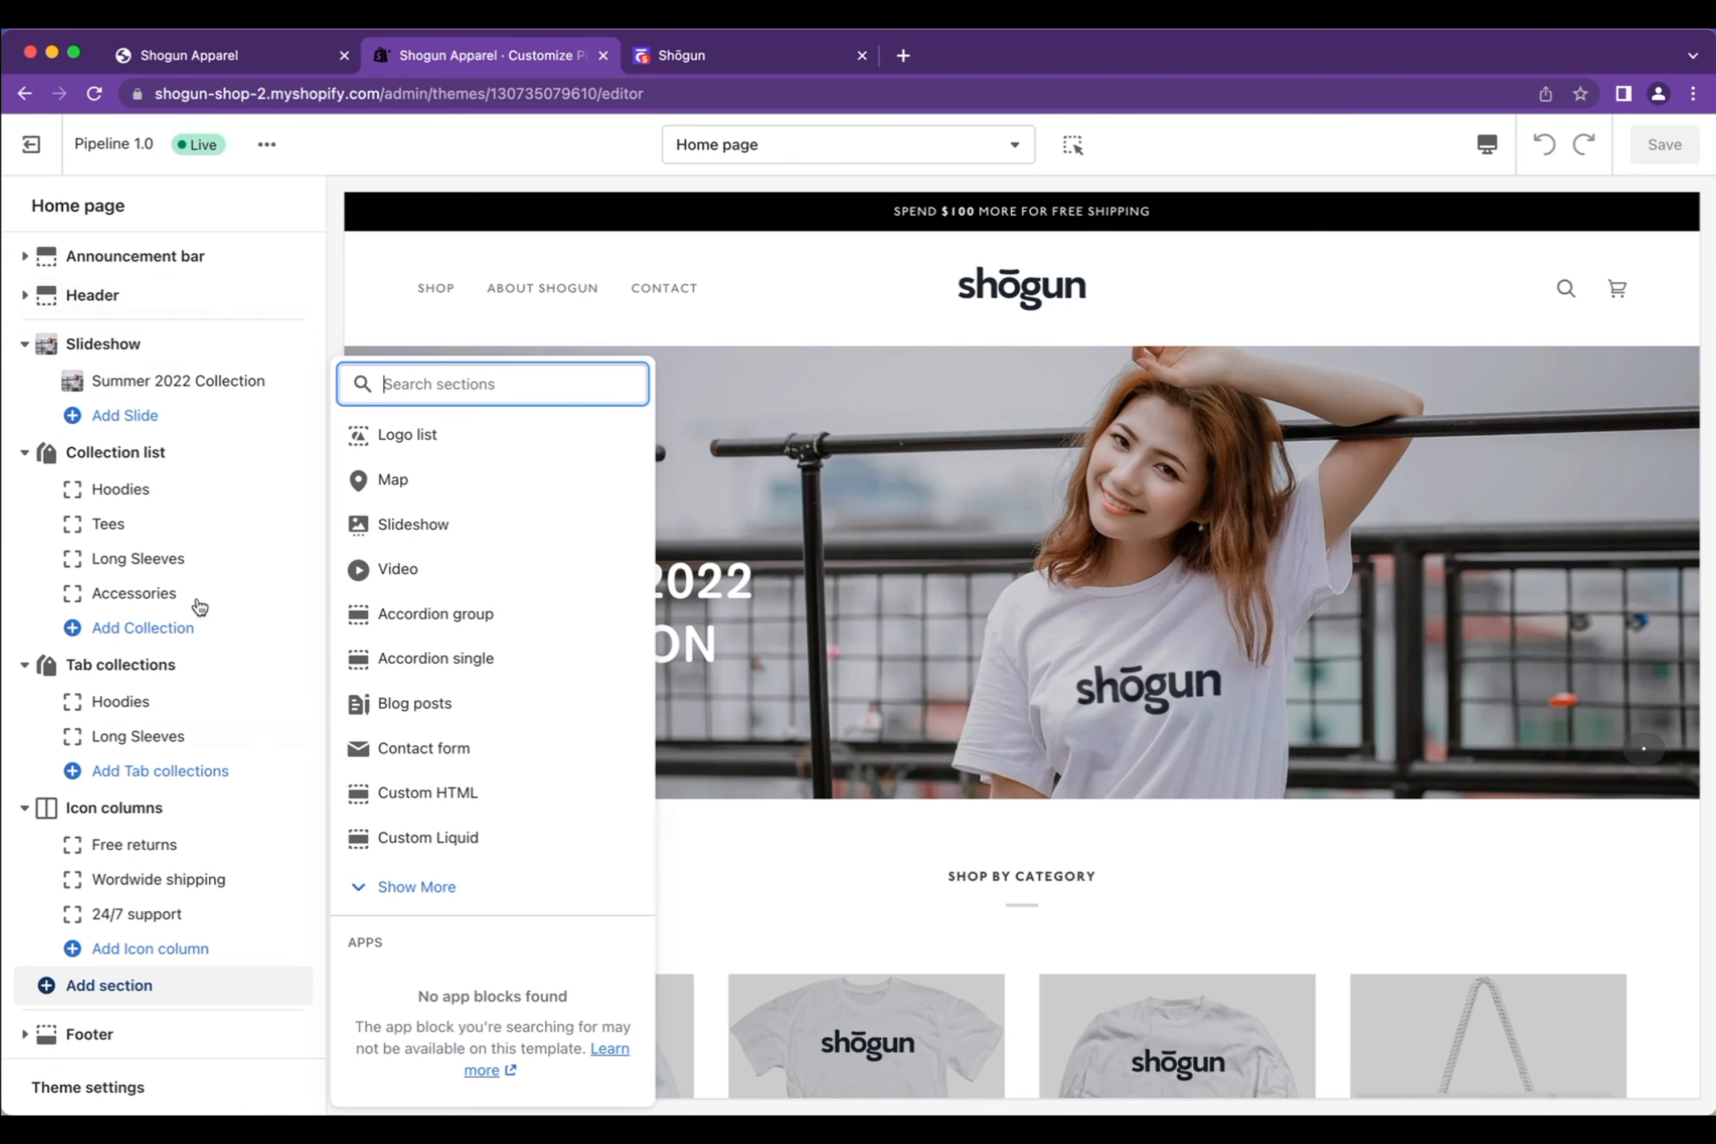
click(1350, 255)
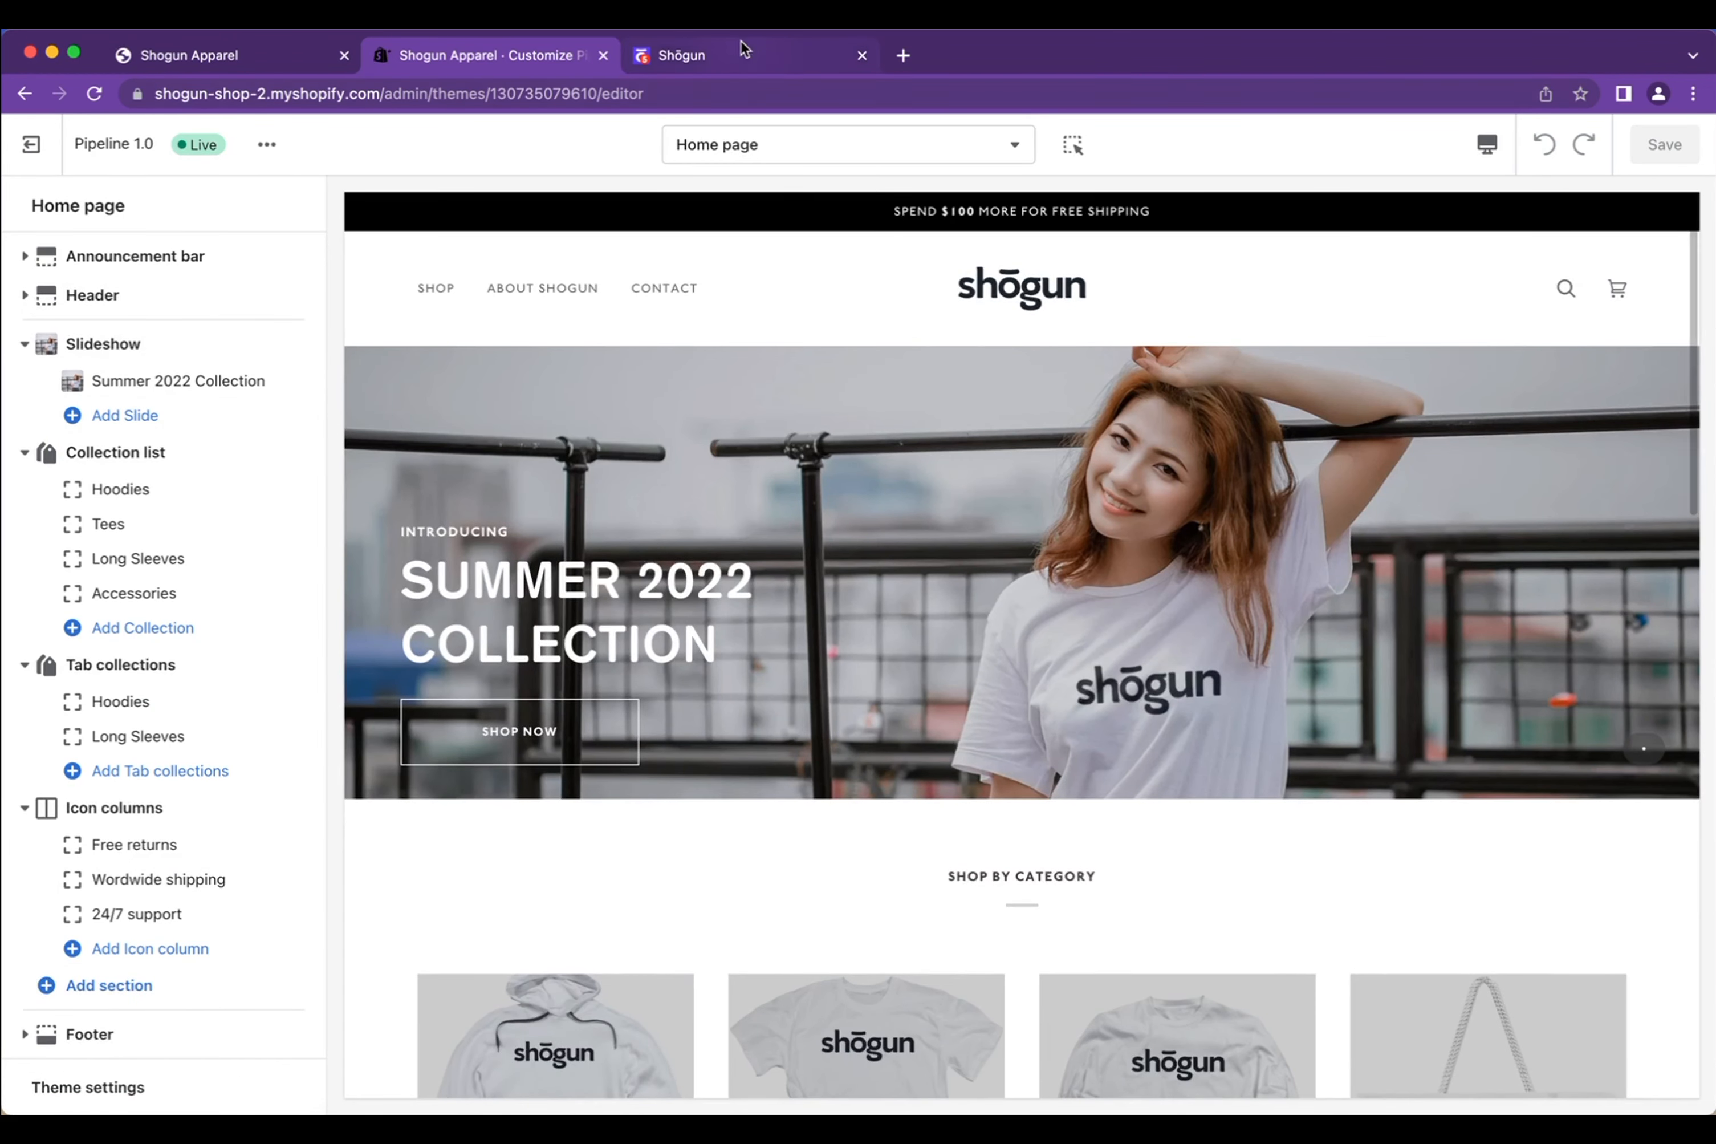
Create a new blank Shogun theme section named 'Demo Section 1'
click(742, 56)
click(1469, 297)
click(1363, 447)
click(975, 647)
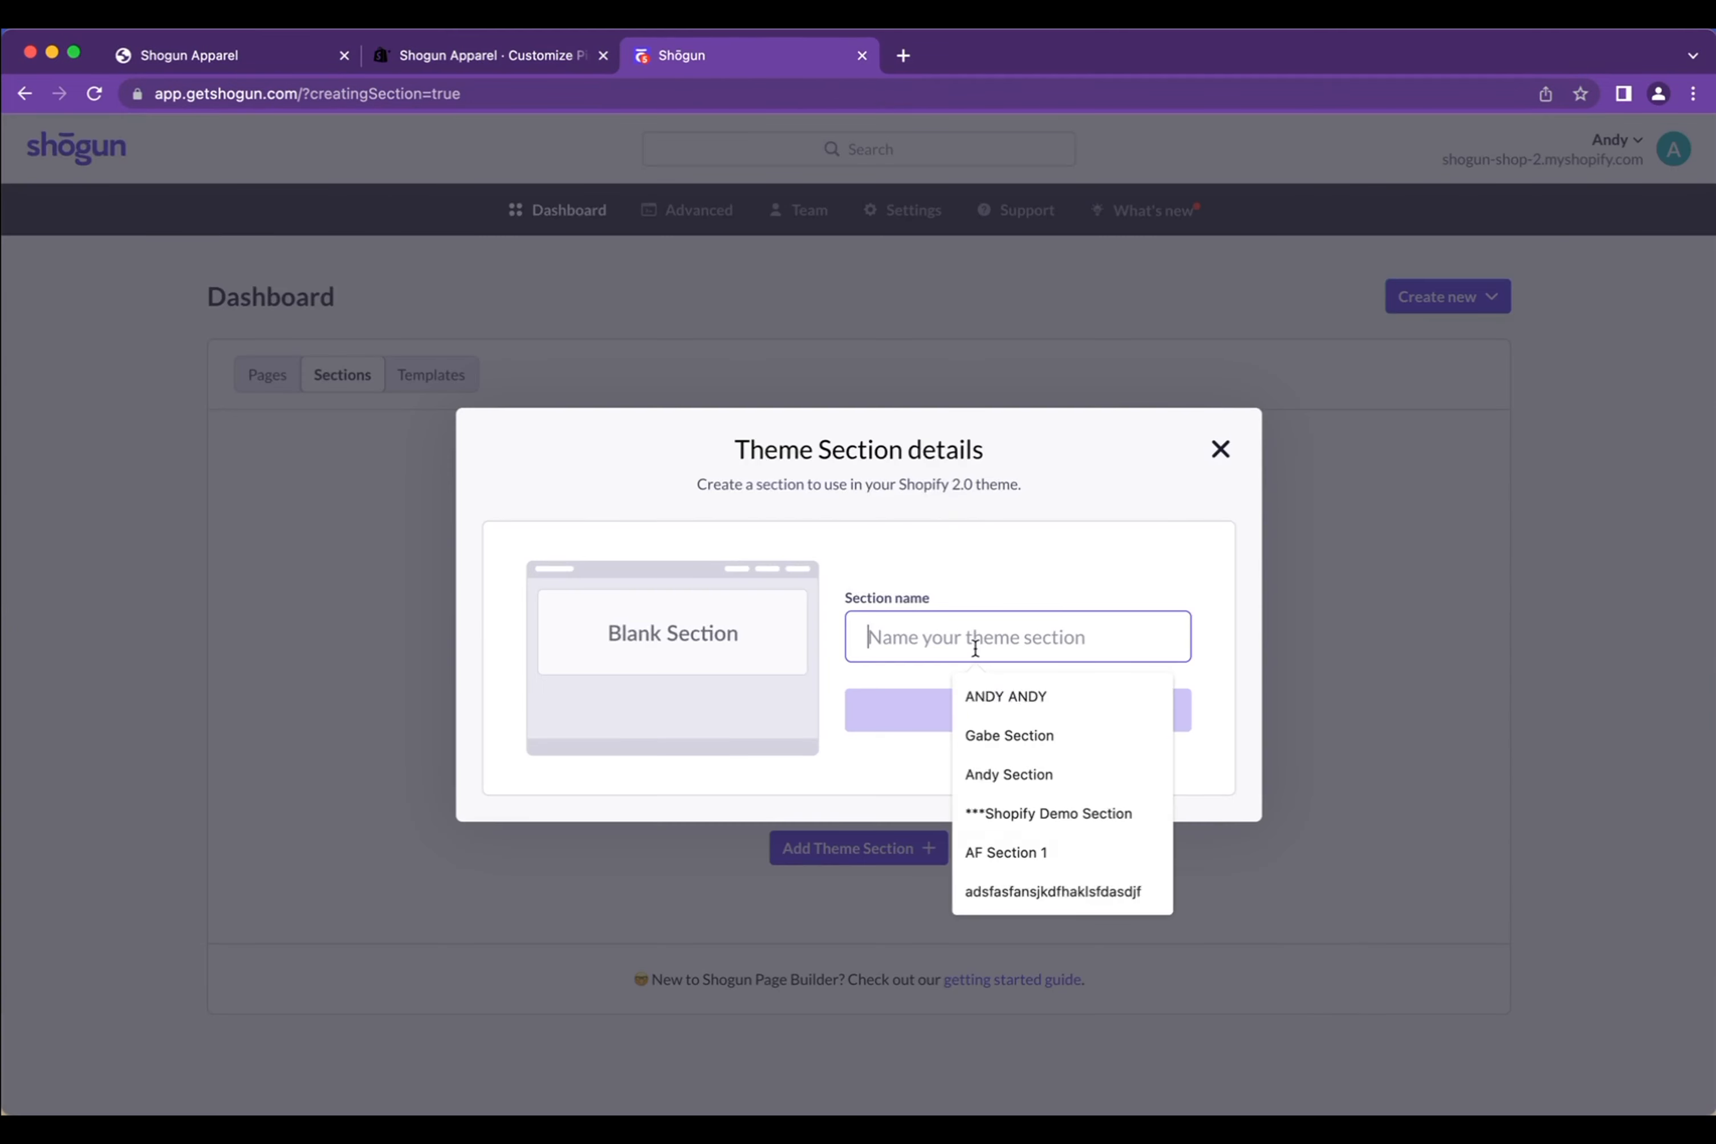
text(Demo Section)
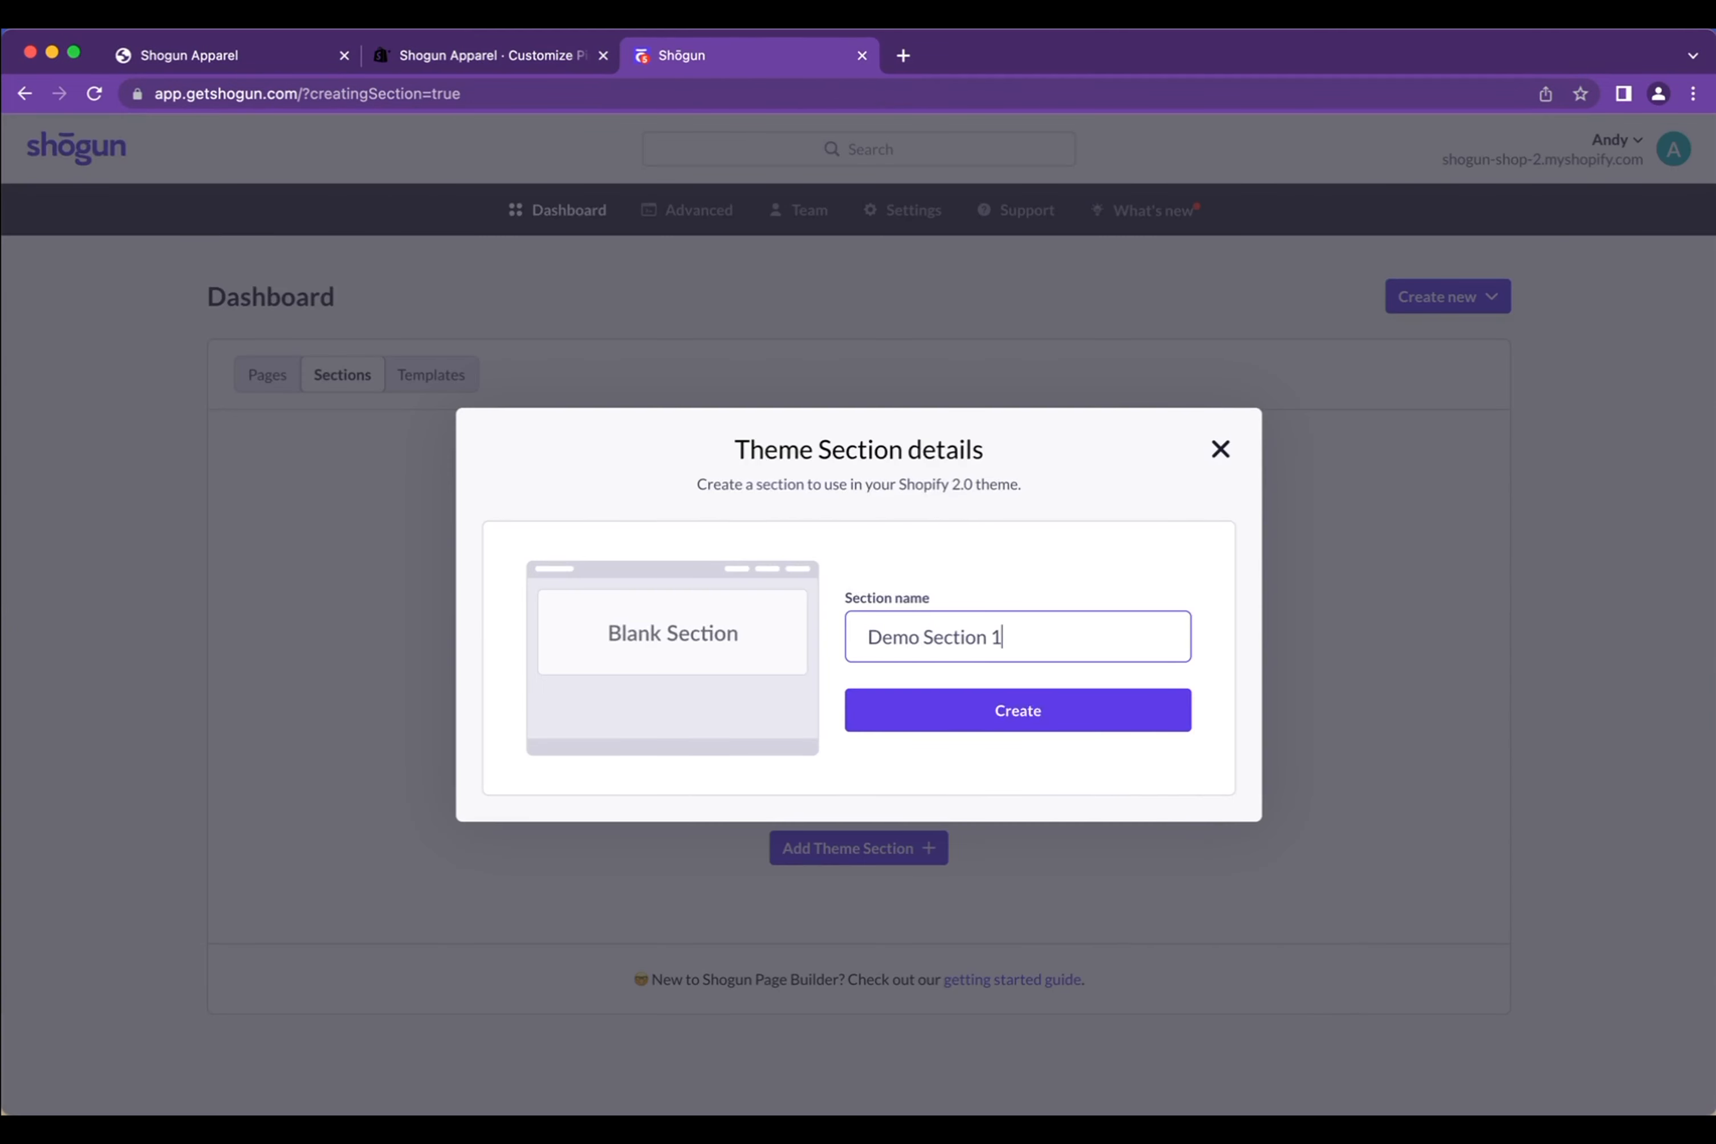
text( 1)
click(981, 714)
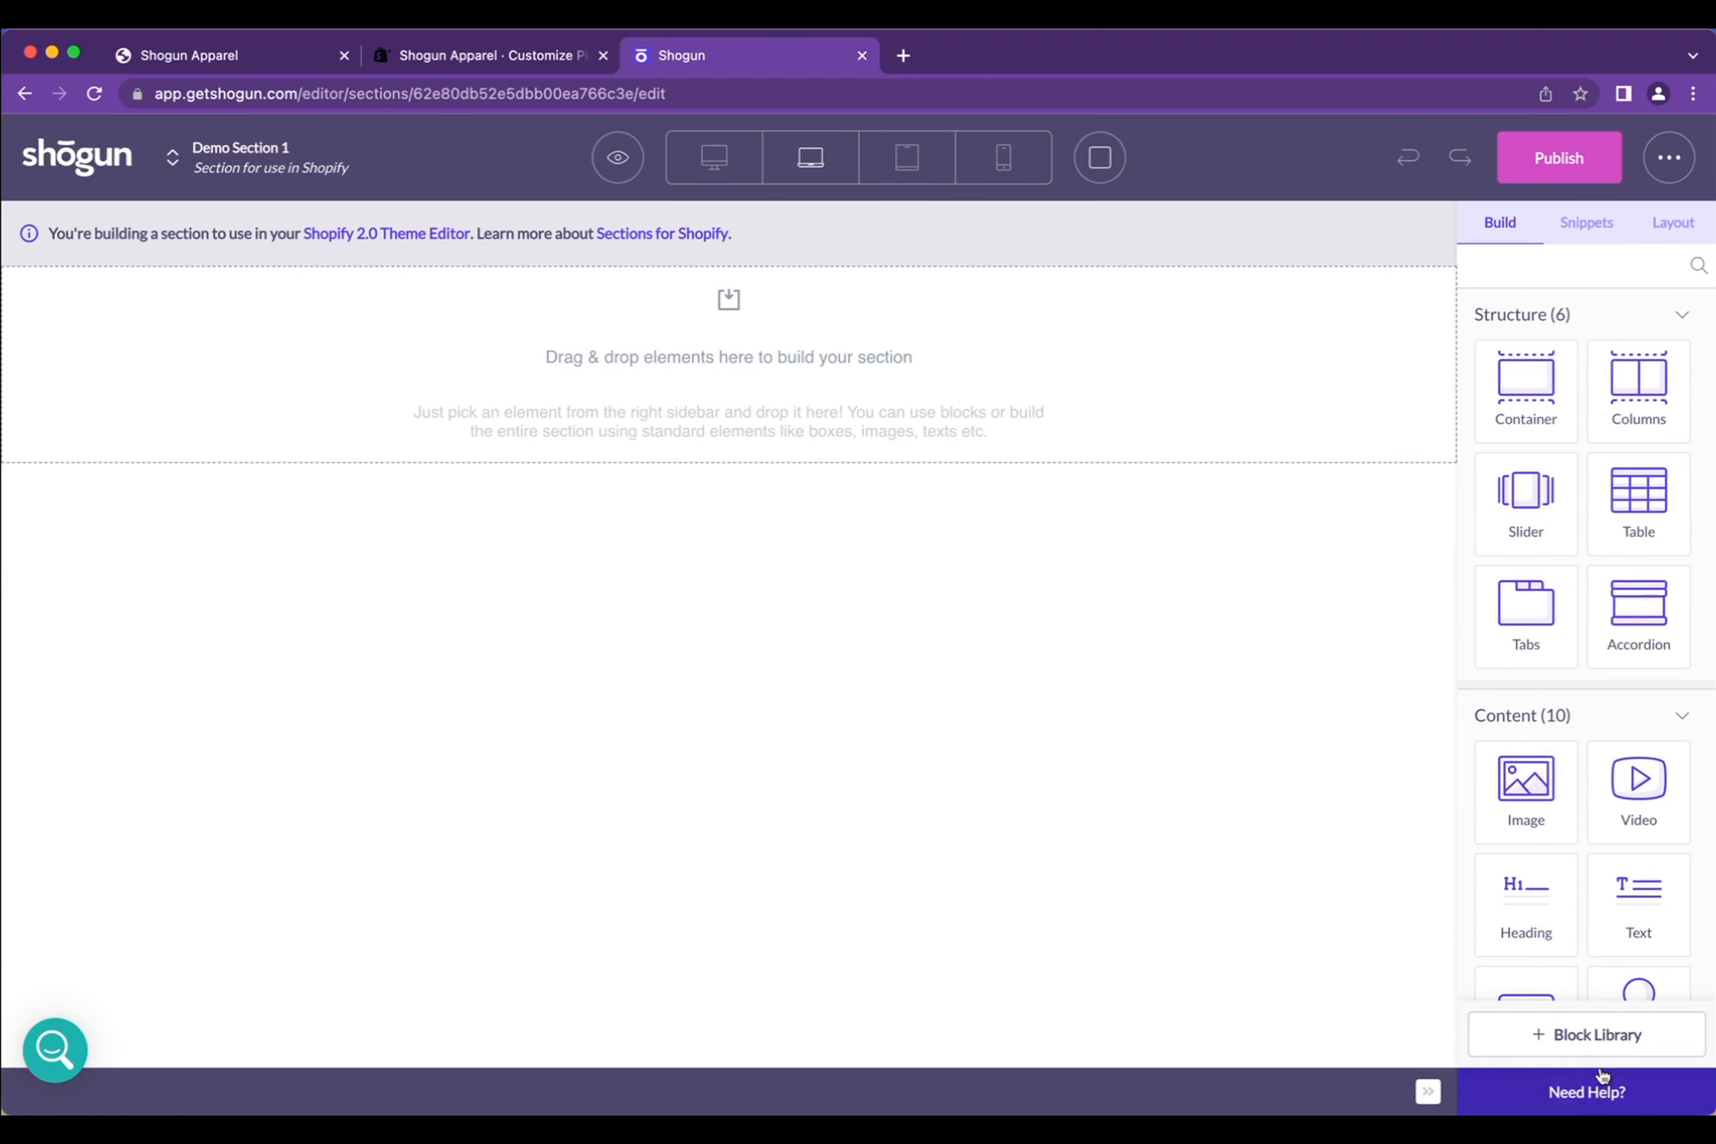
Add the Banner 4 block from the Block Library into the empty section
click(1610, 1034)
scroll(1526, 473, down, 6)
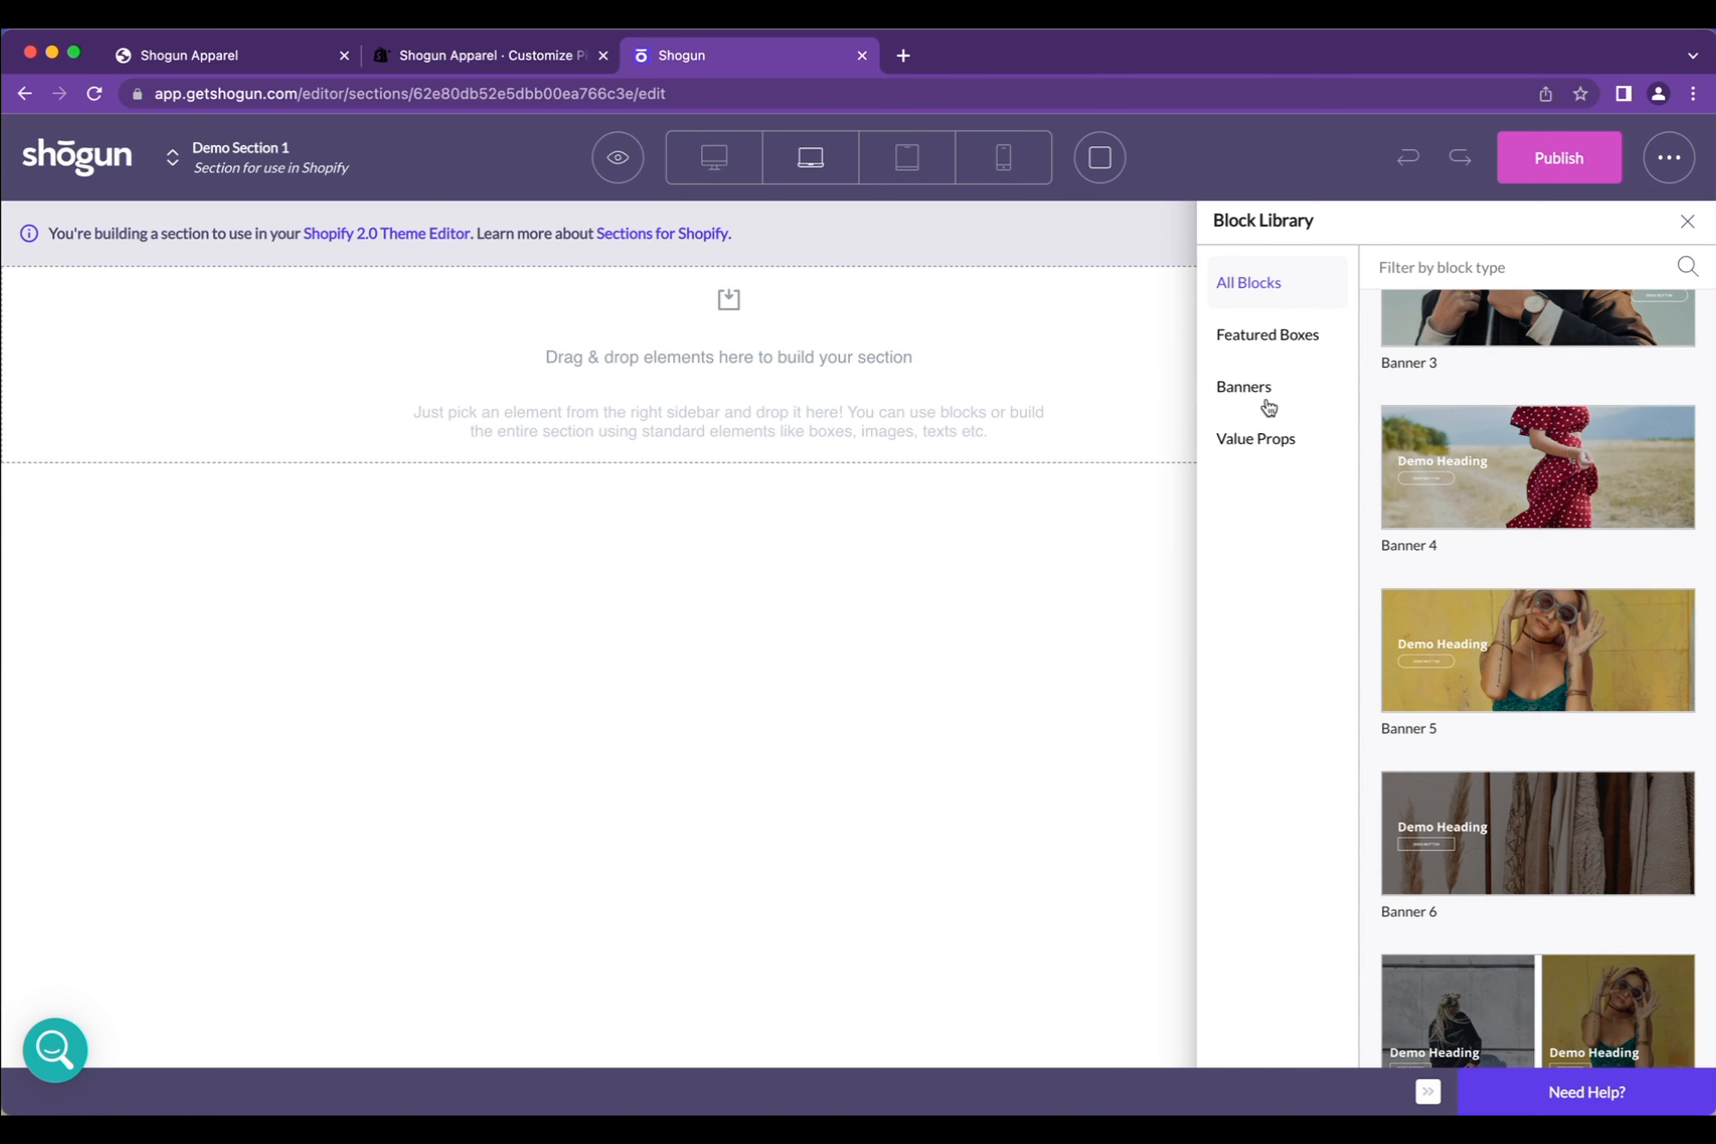
scroll(1459, 449, up, 5)
scroll(1513, 434, down, 5)
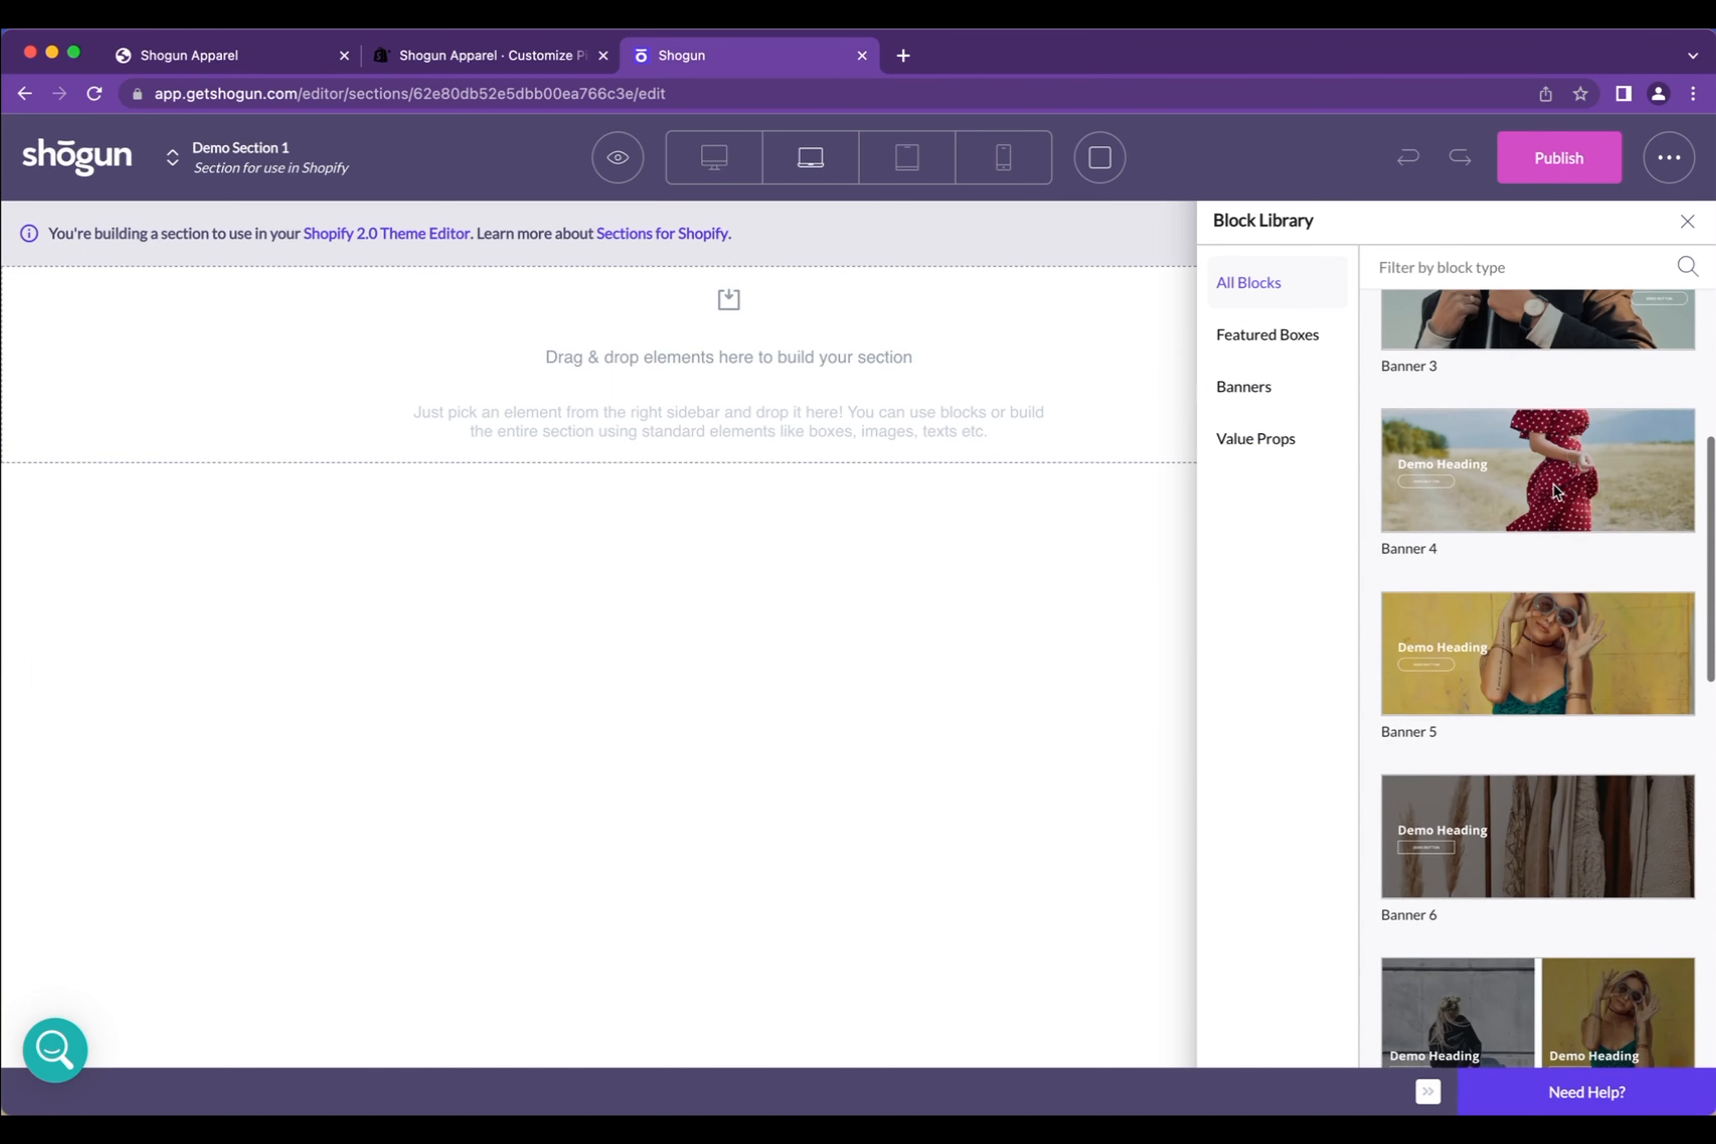
drag(1564, 490, 900, 406)
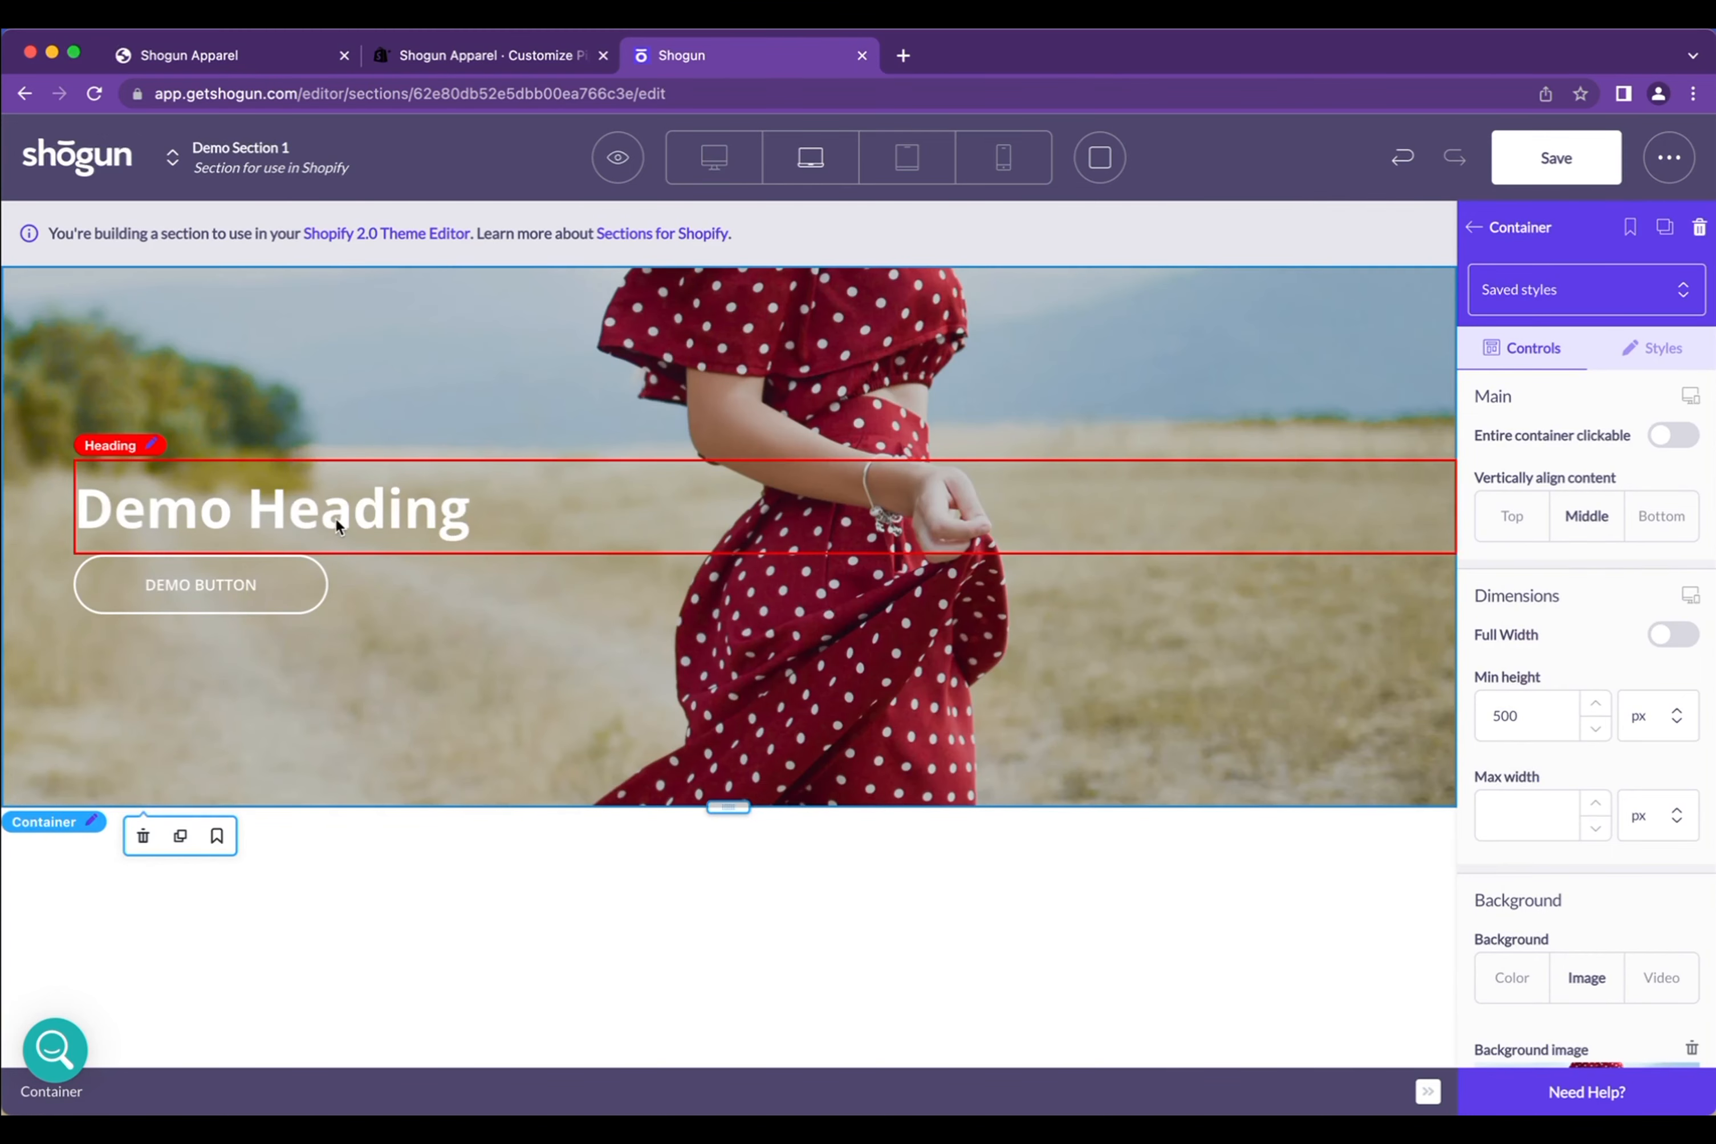
Replace the banner's Demo Heading text with 'Made in PB'
click(336, 524)
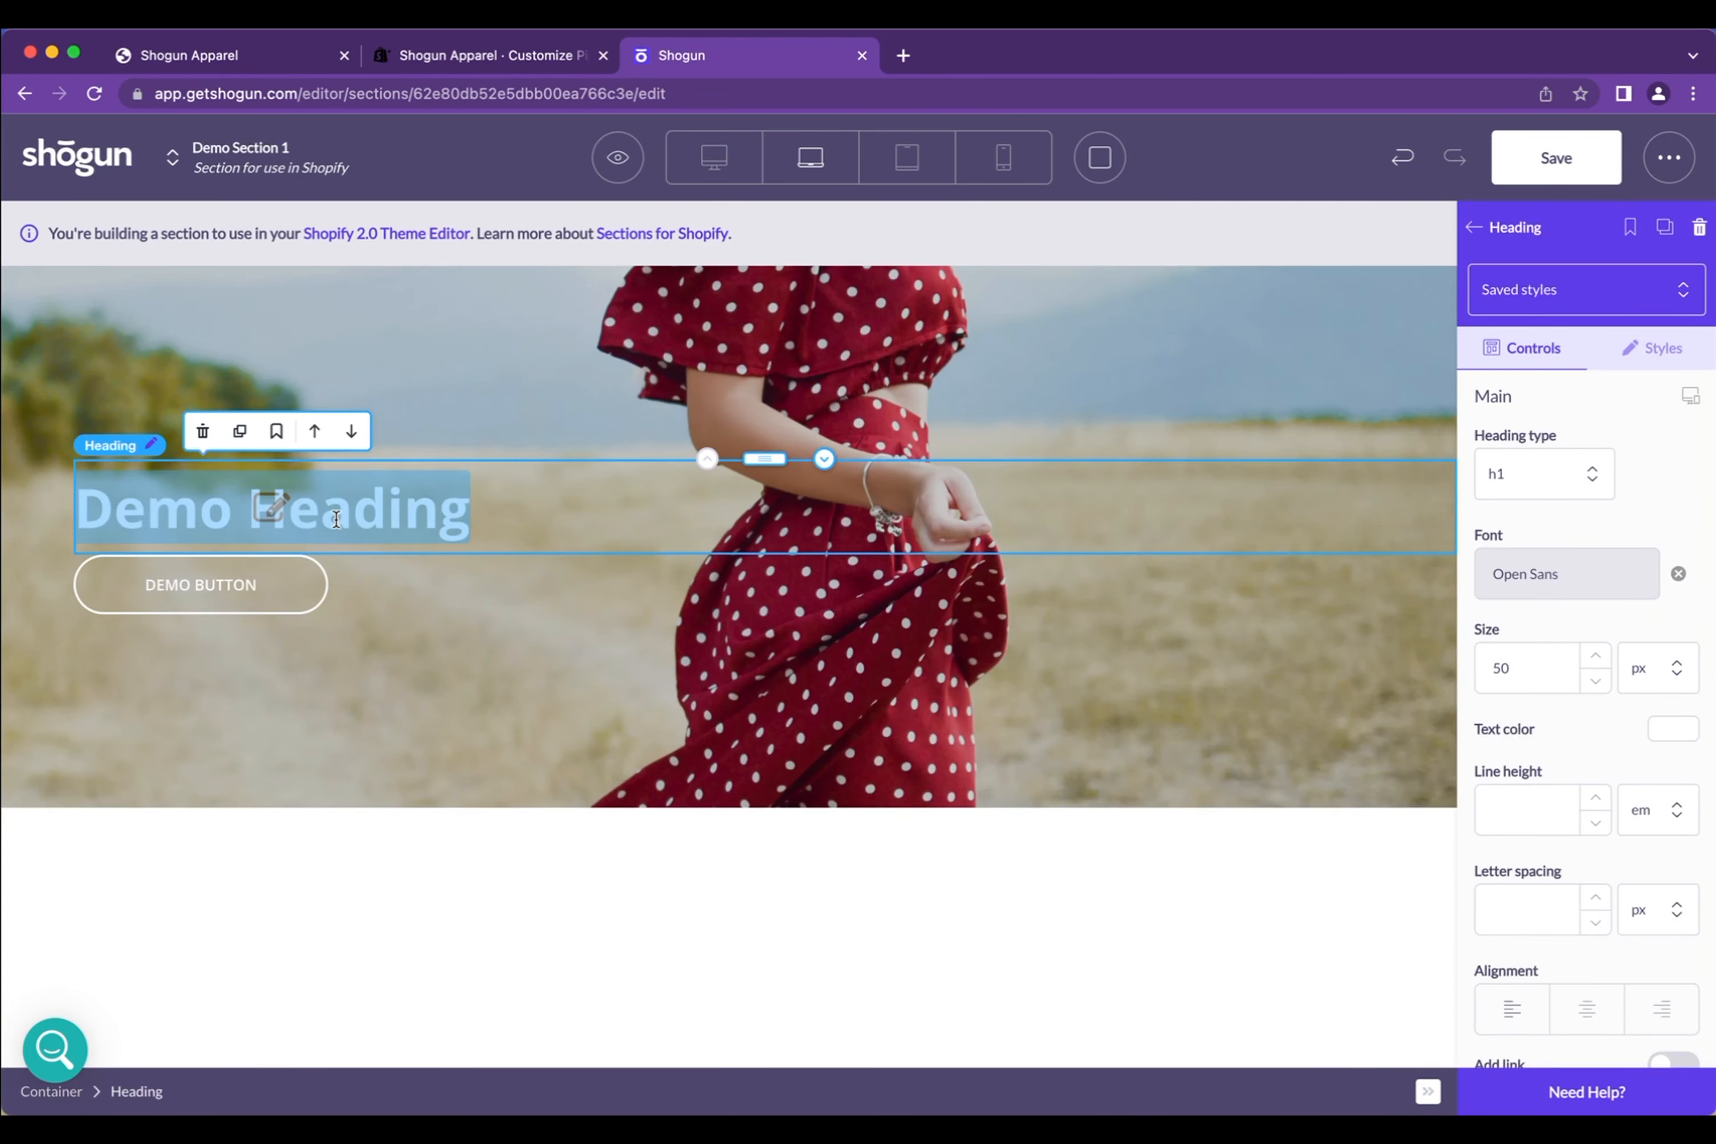
click(903, 878)
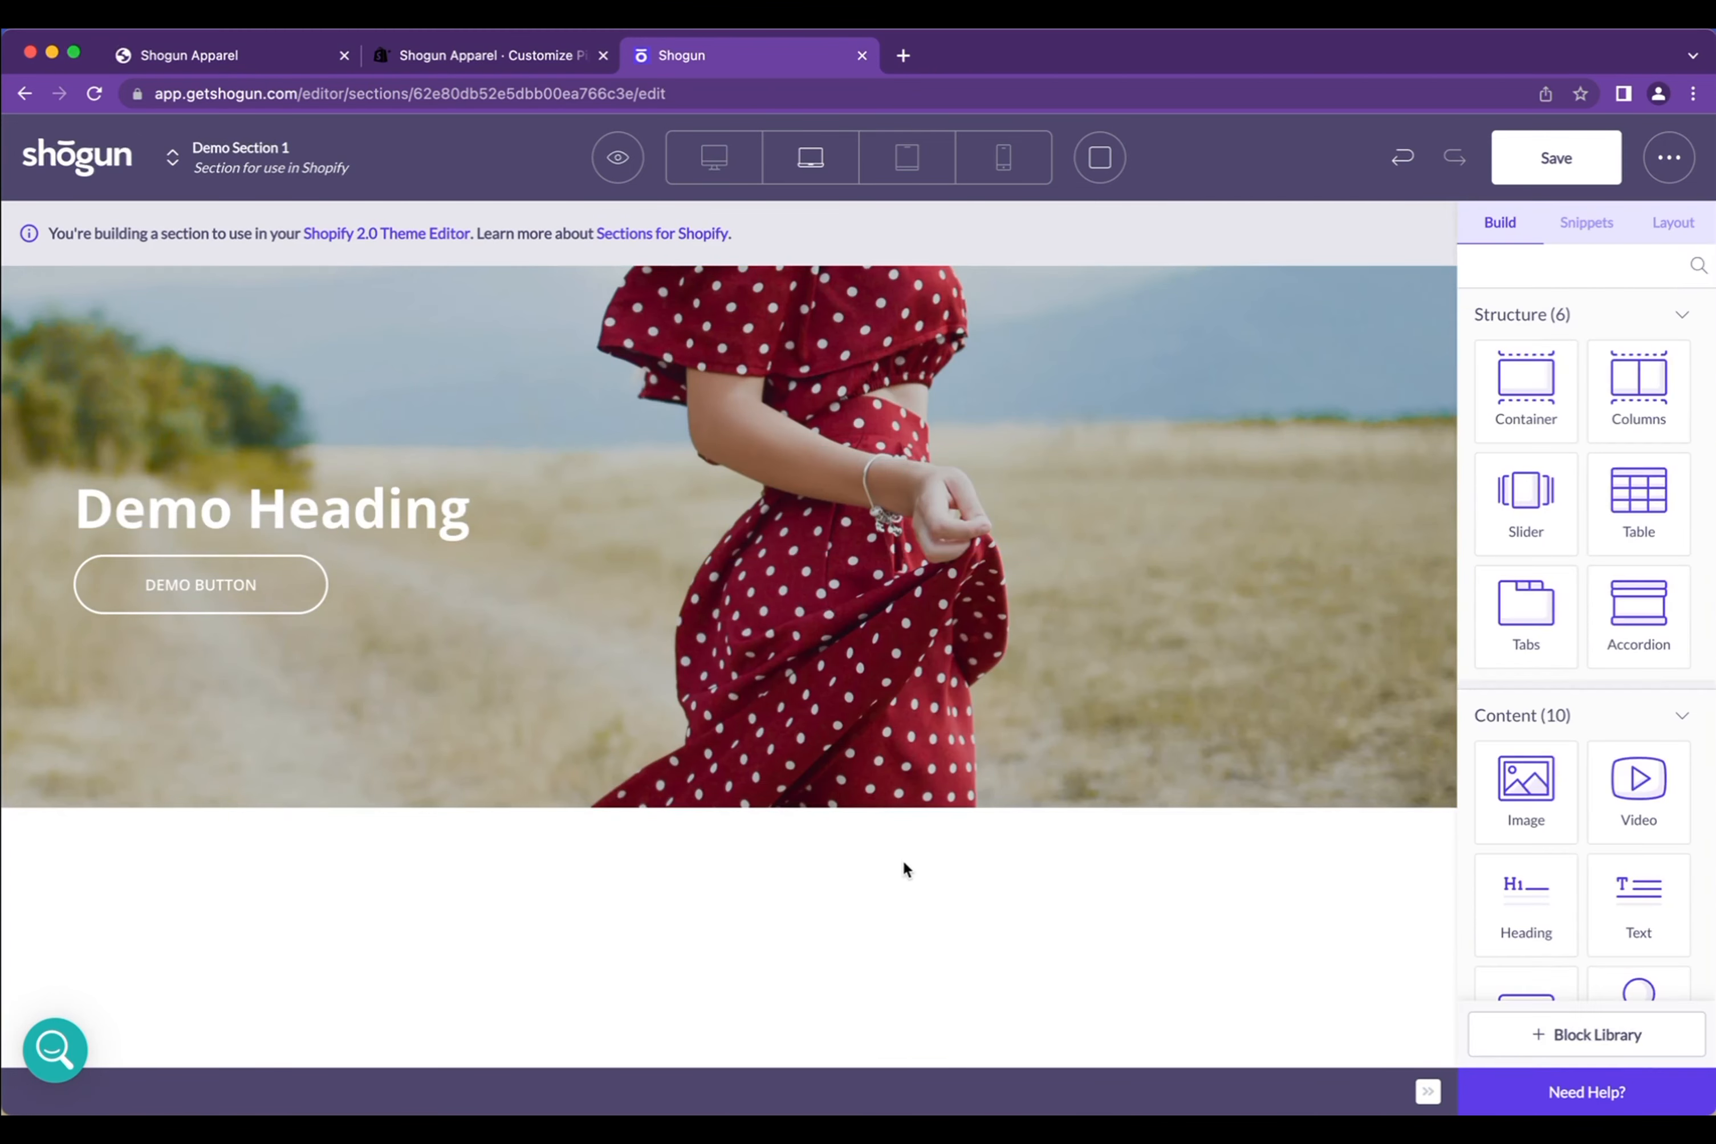
click(269, 526)
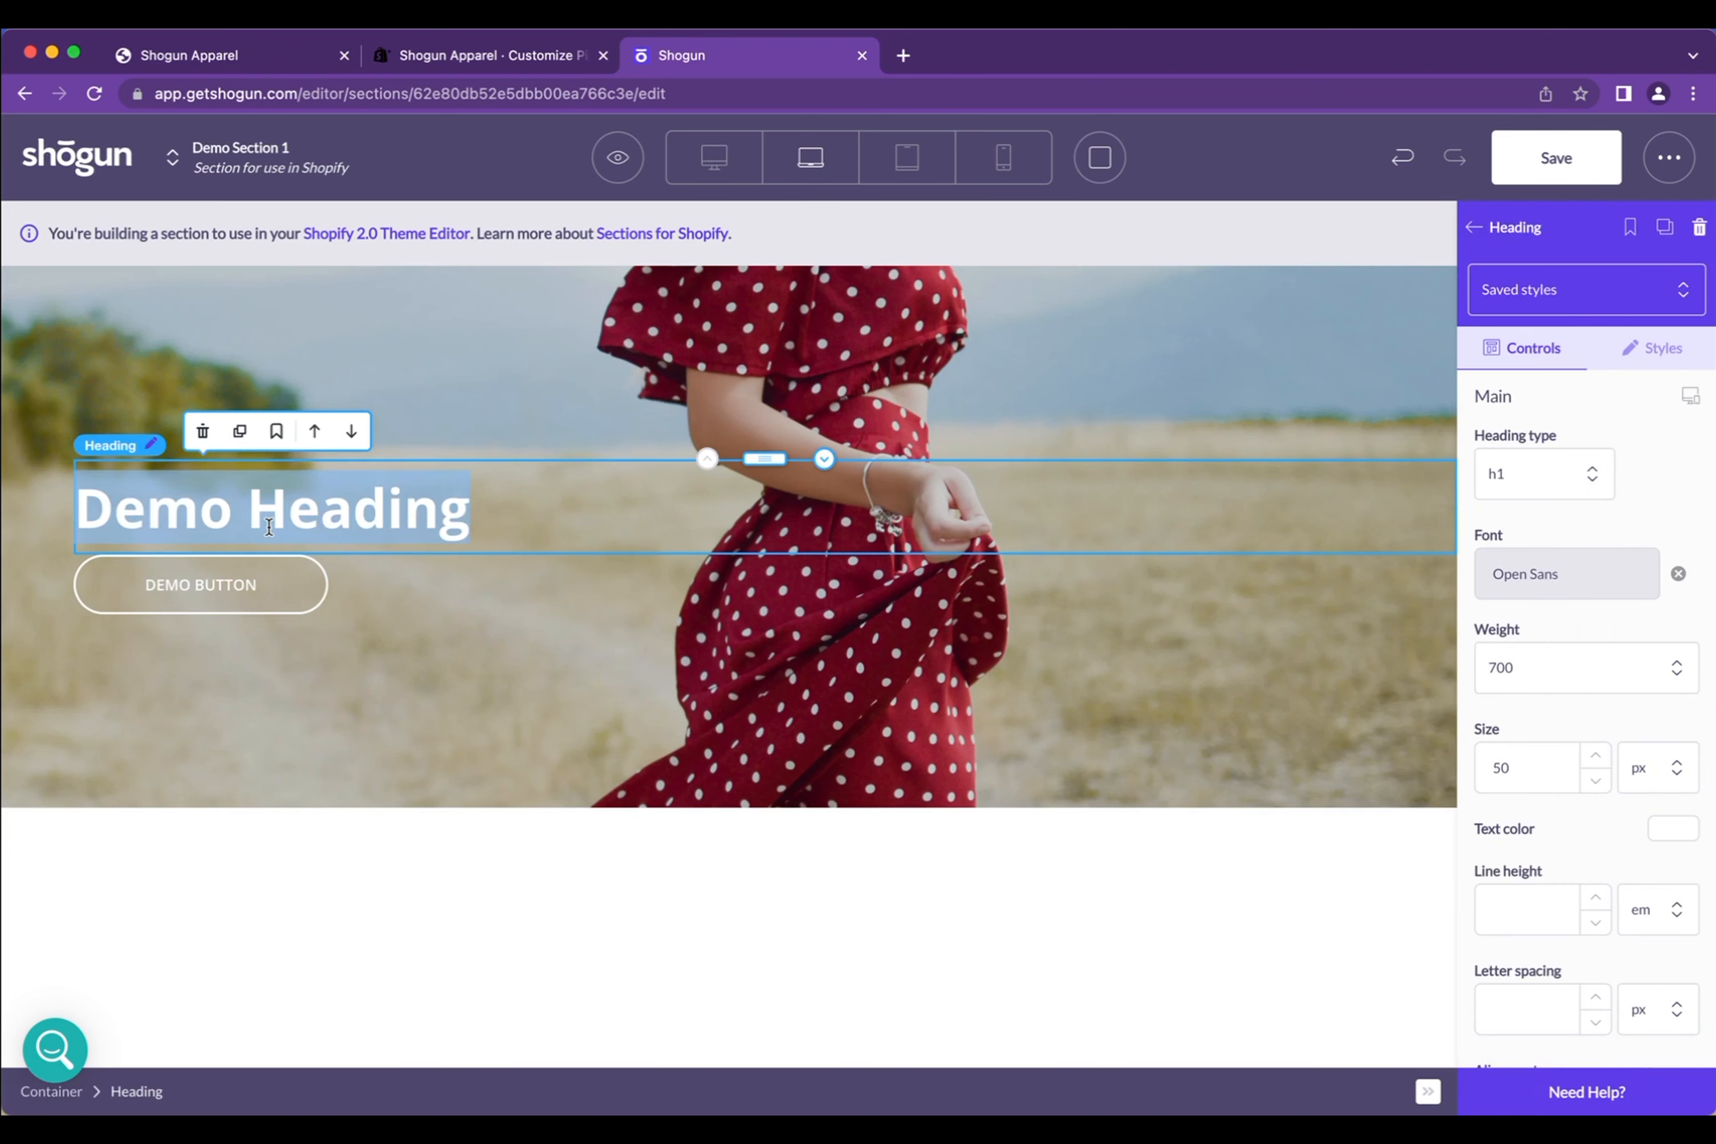
text(Made in PB)
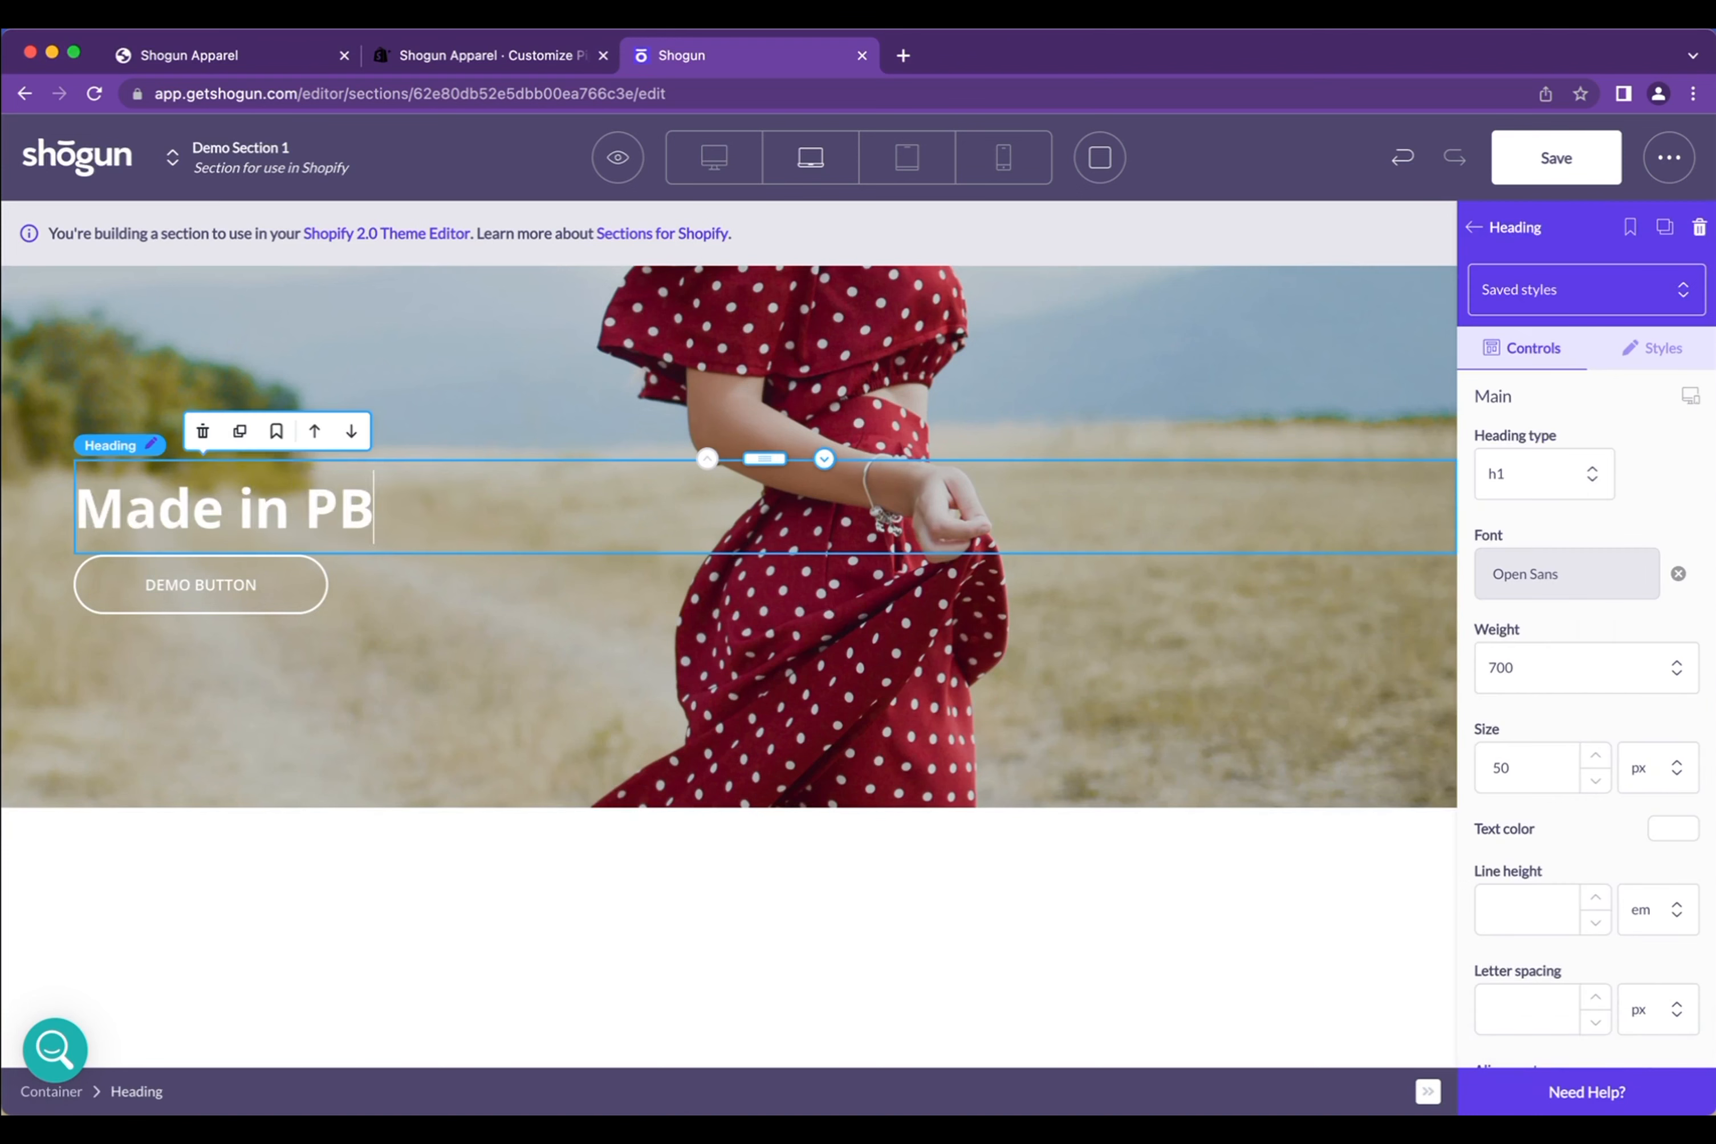
click(505, 946)
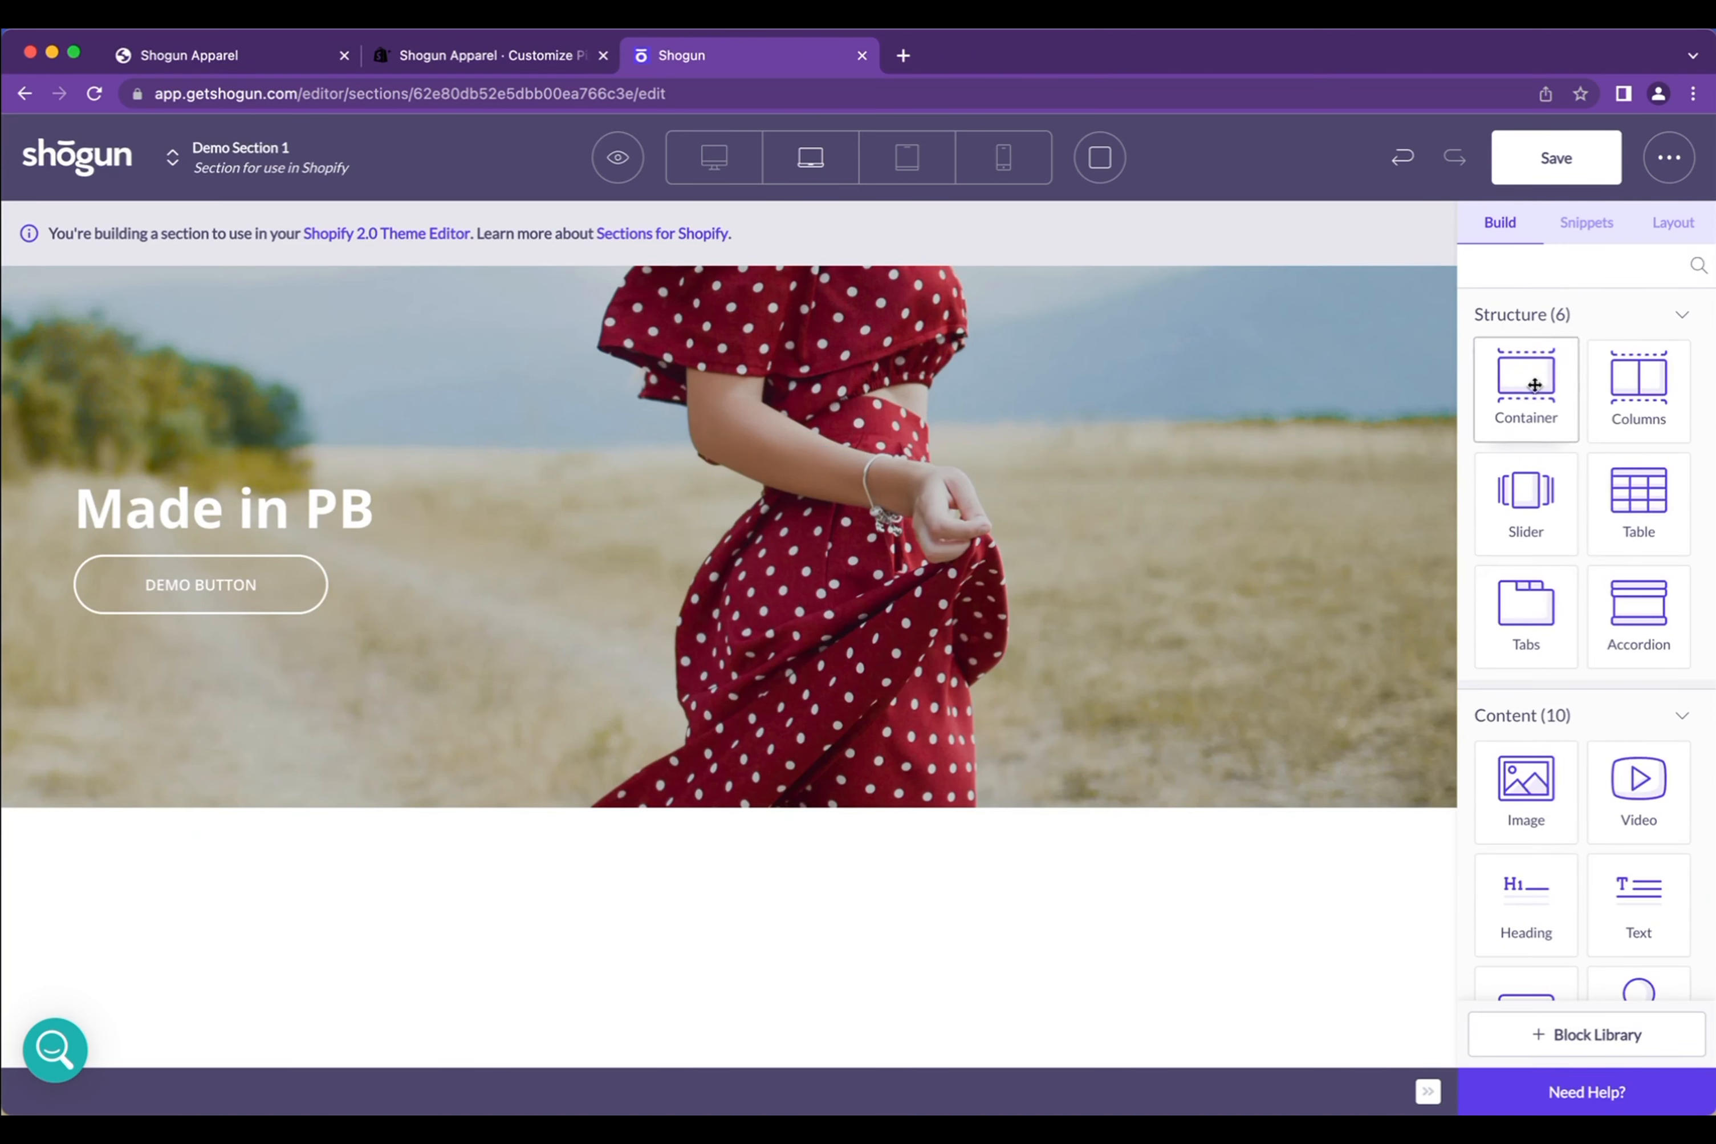
Save and publish Demo Section 1, then go back to the Shopify theme editor
click(1586, 172)
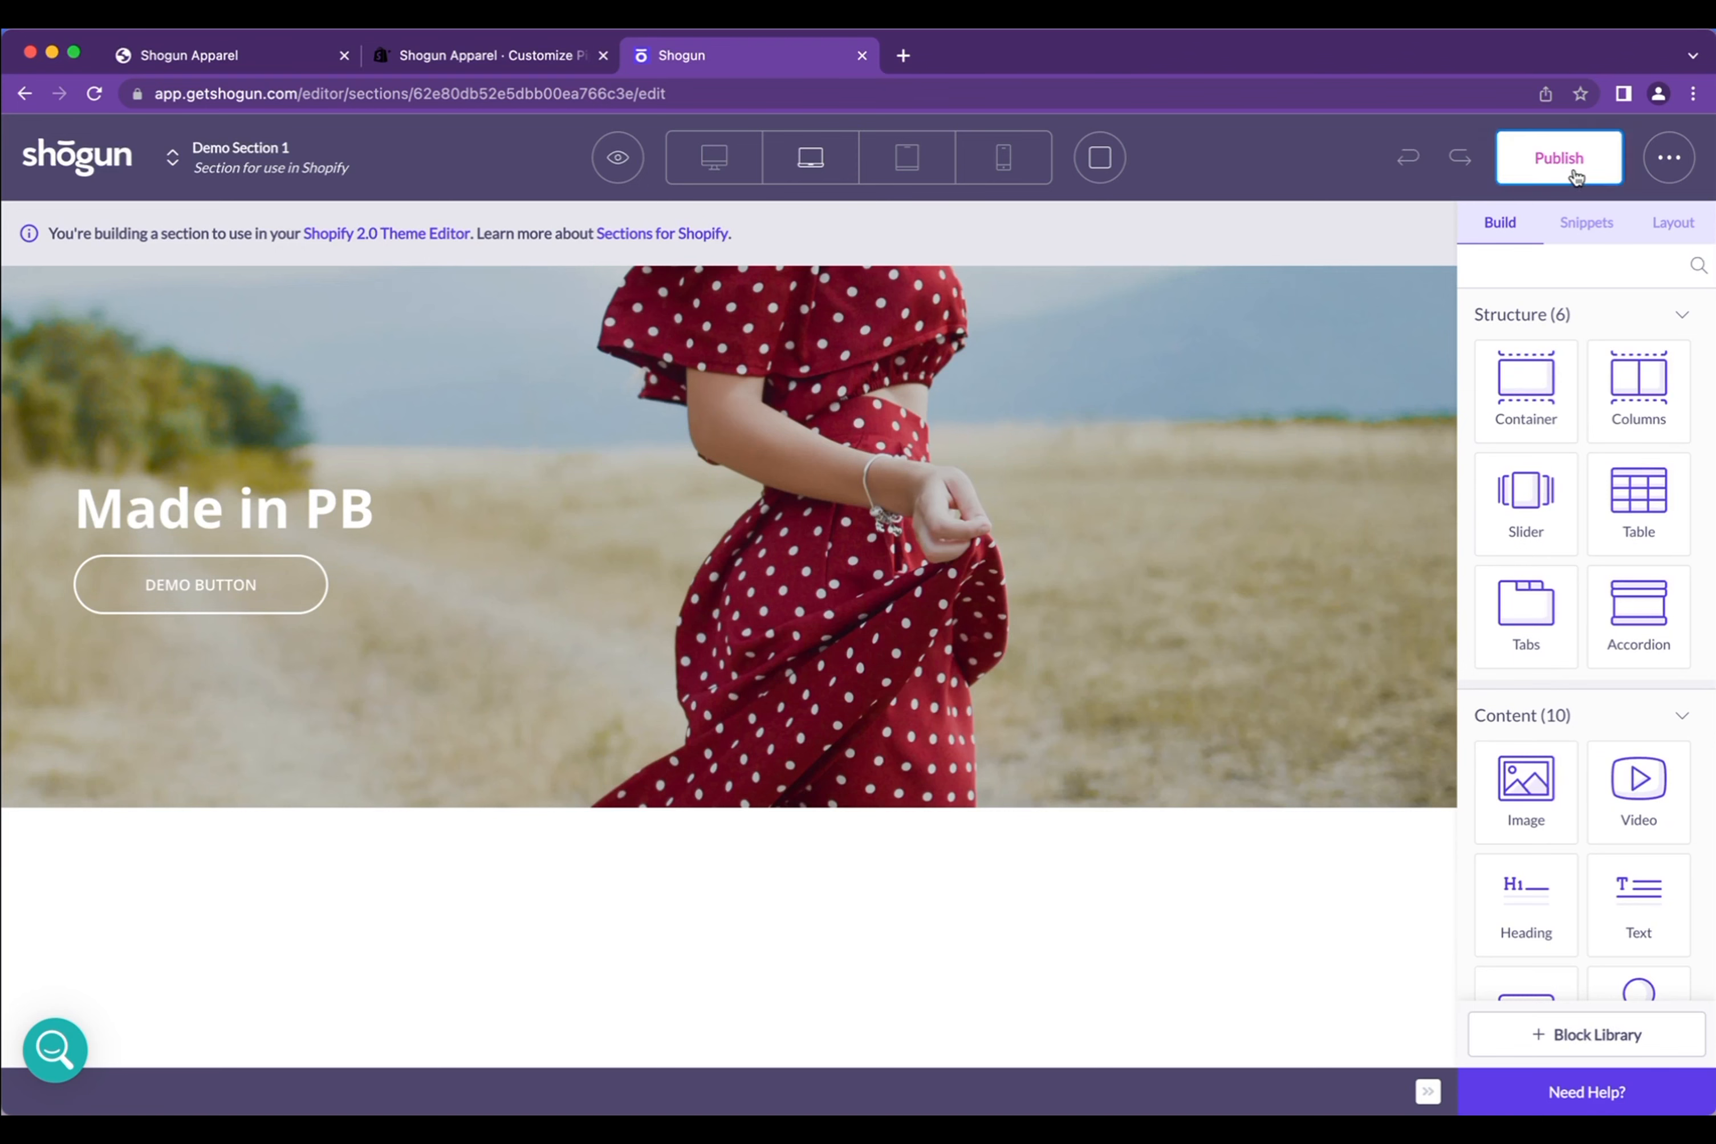
click(1575, 177)
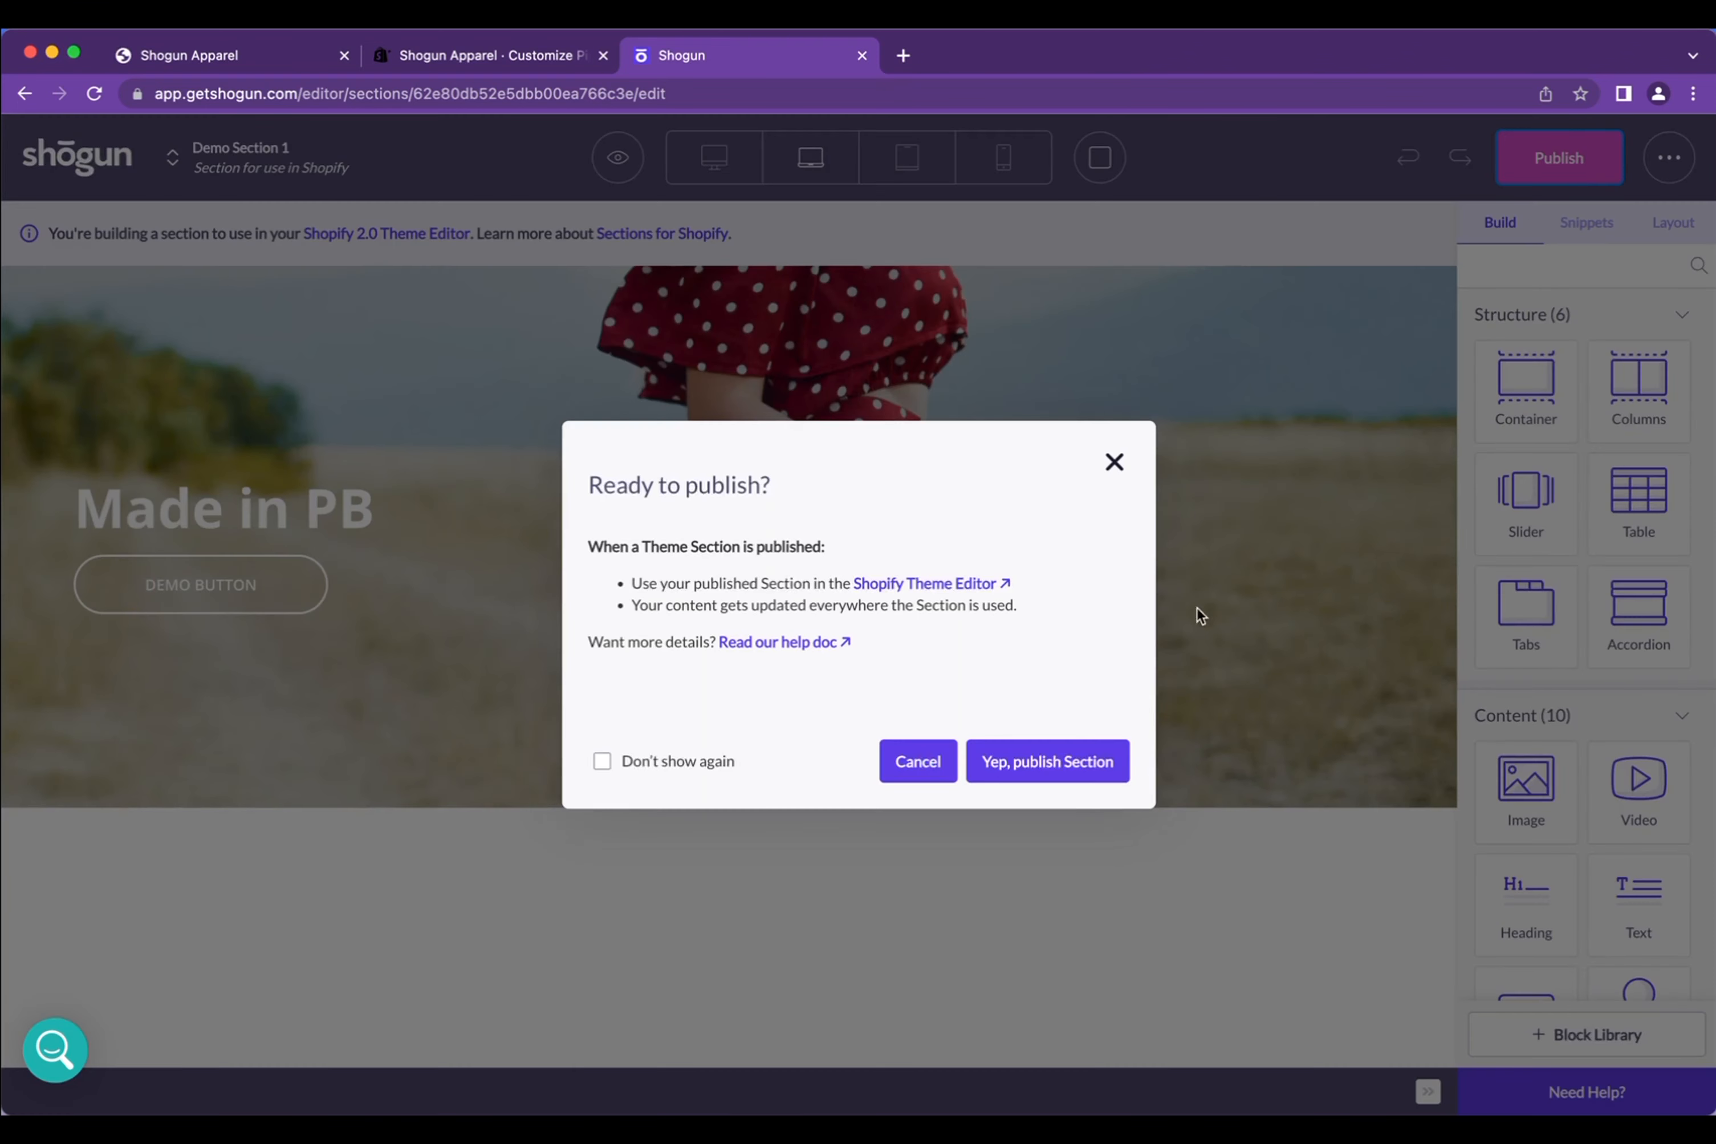
click(1059, 772)
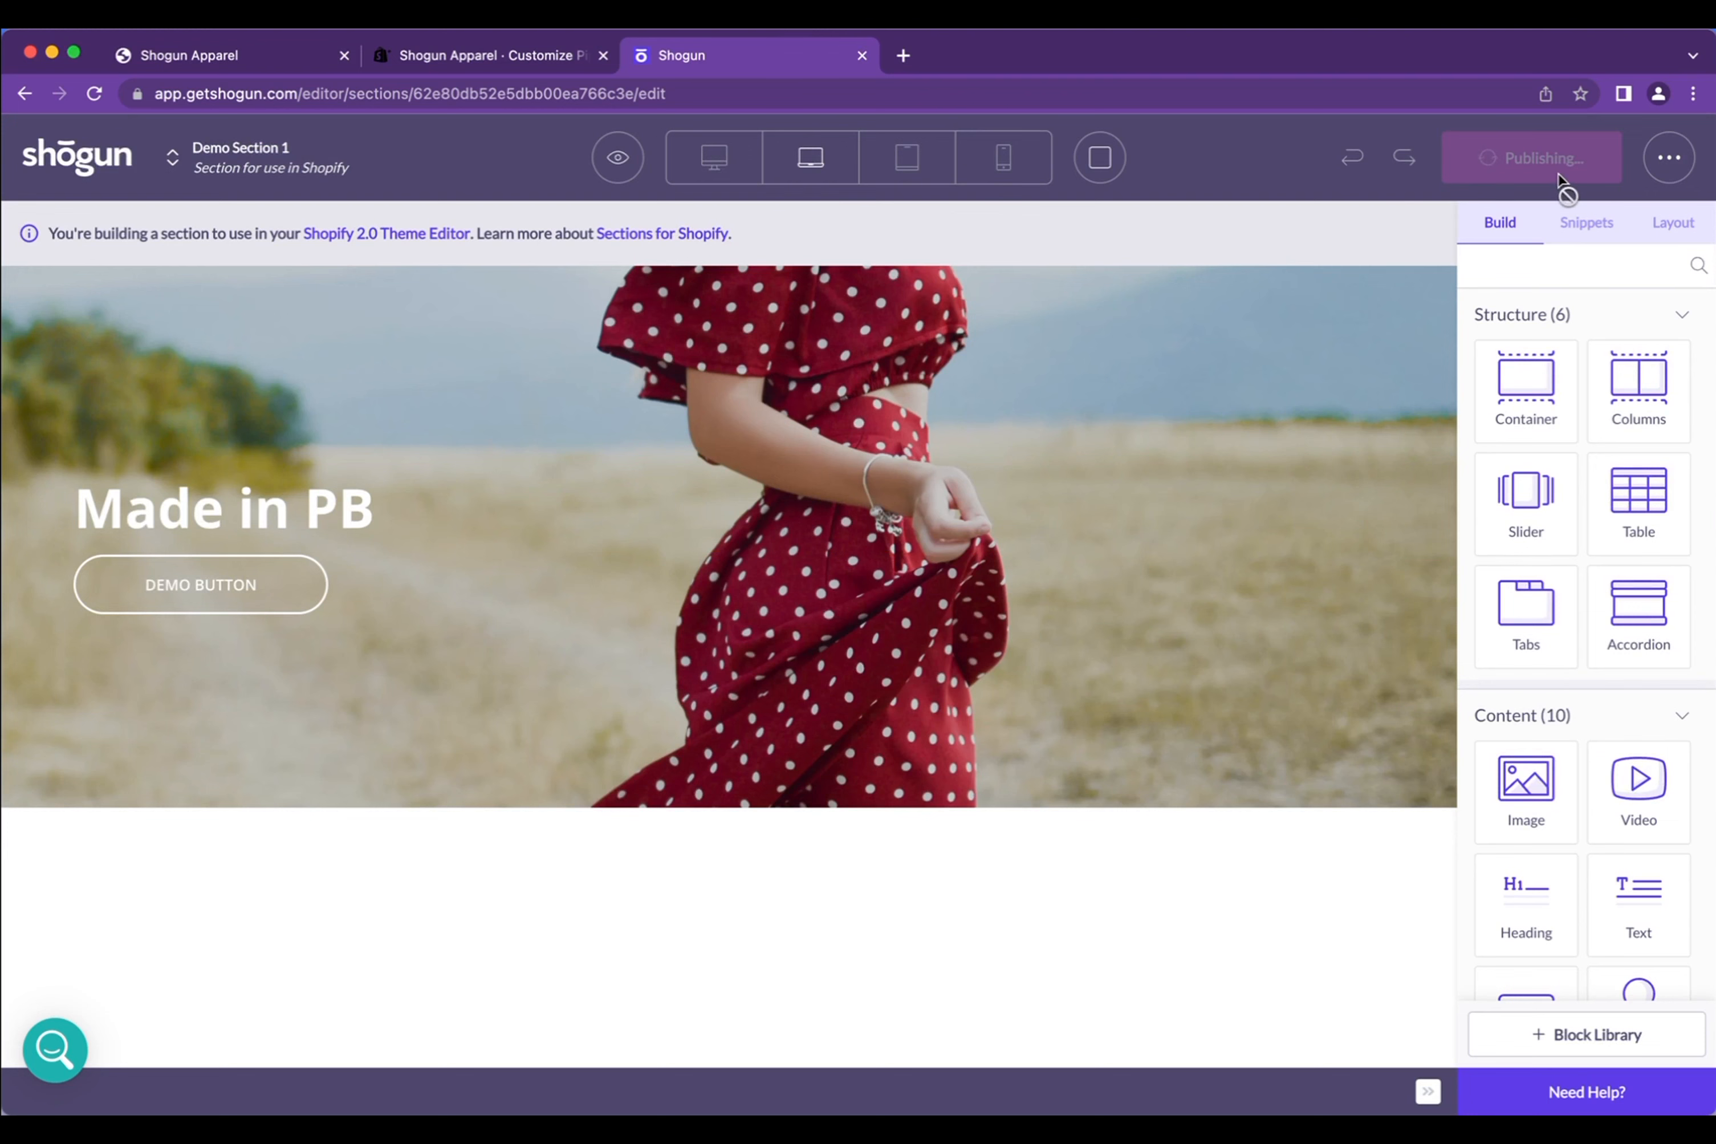
click(508, 57)
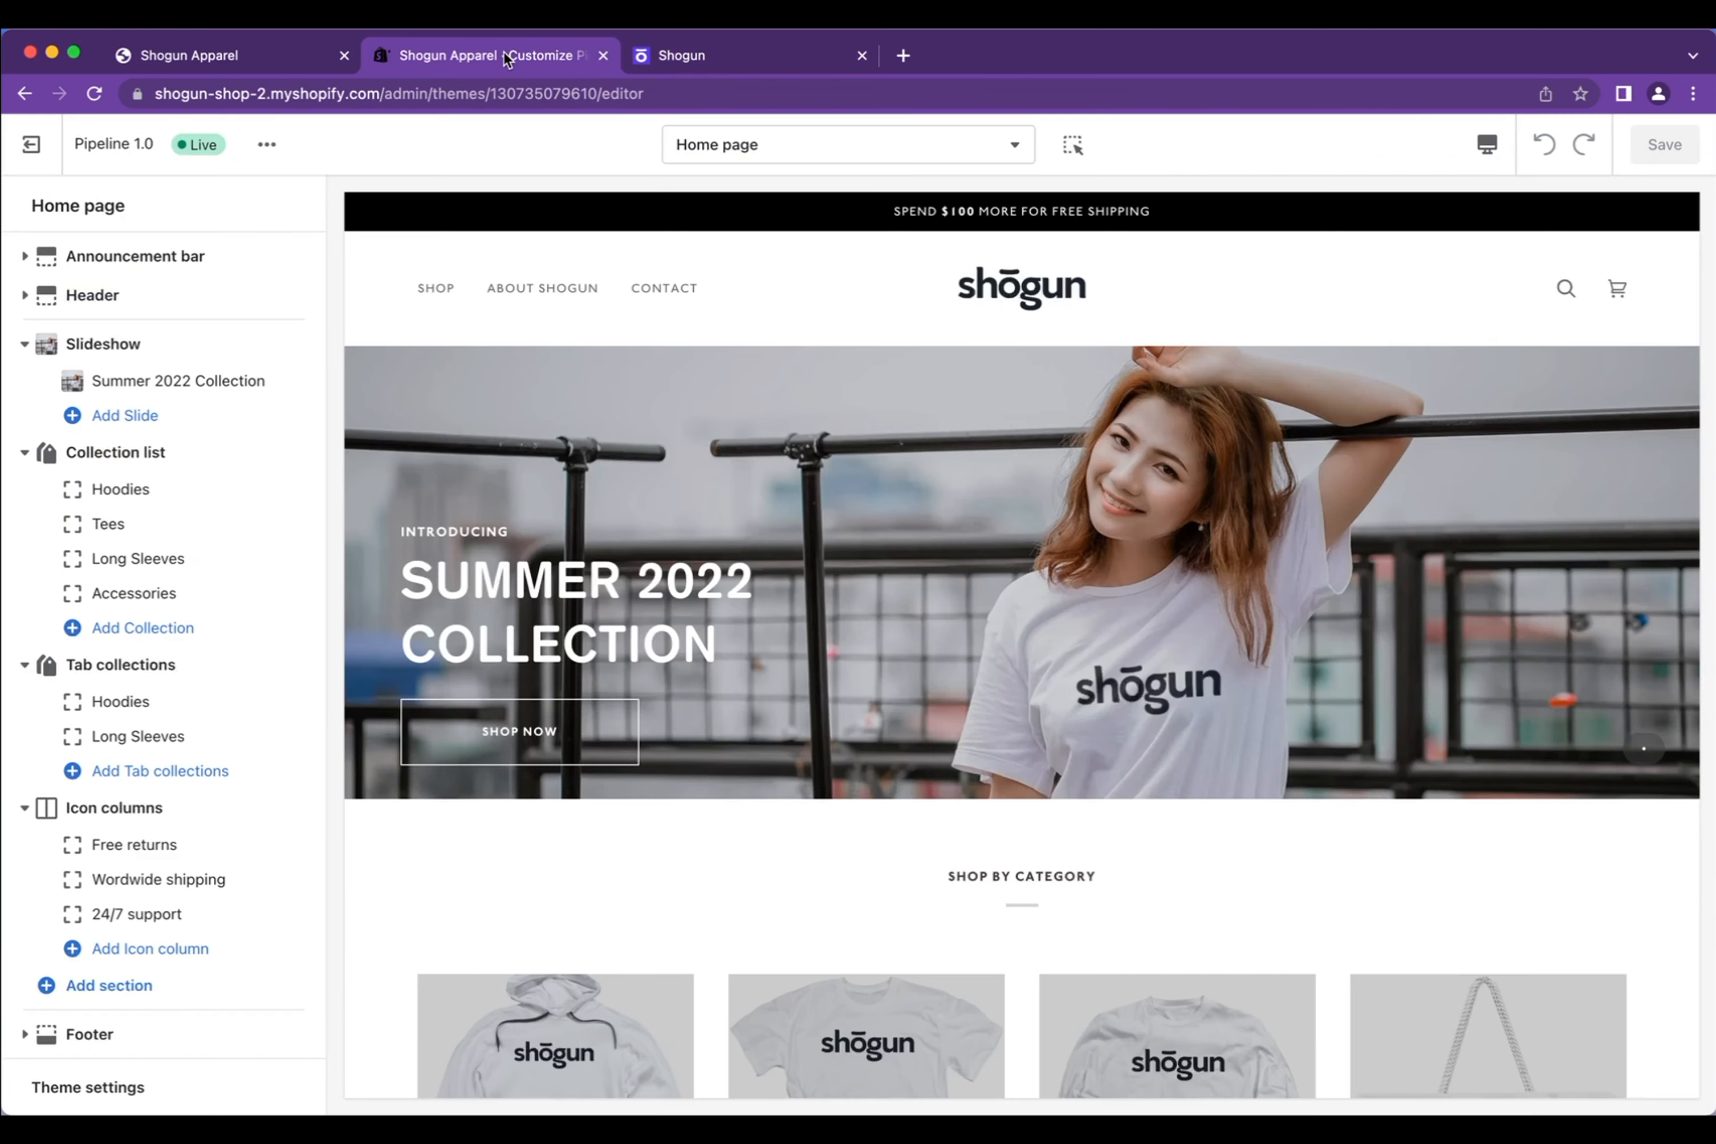
Reload the theme editor and add Demo Section 1 to the home page
click(95, 95)
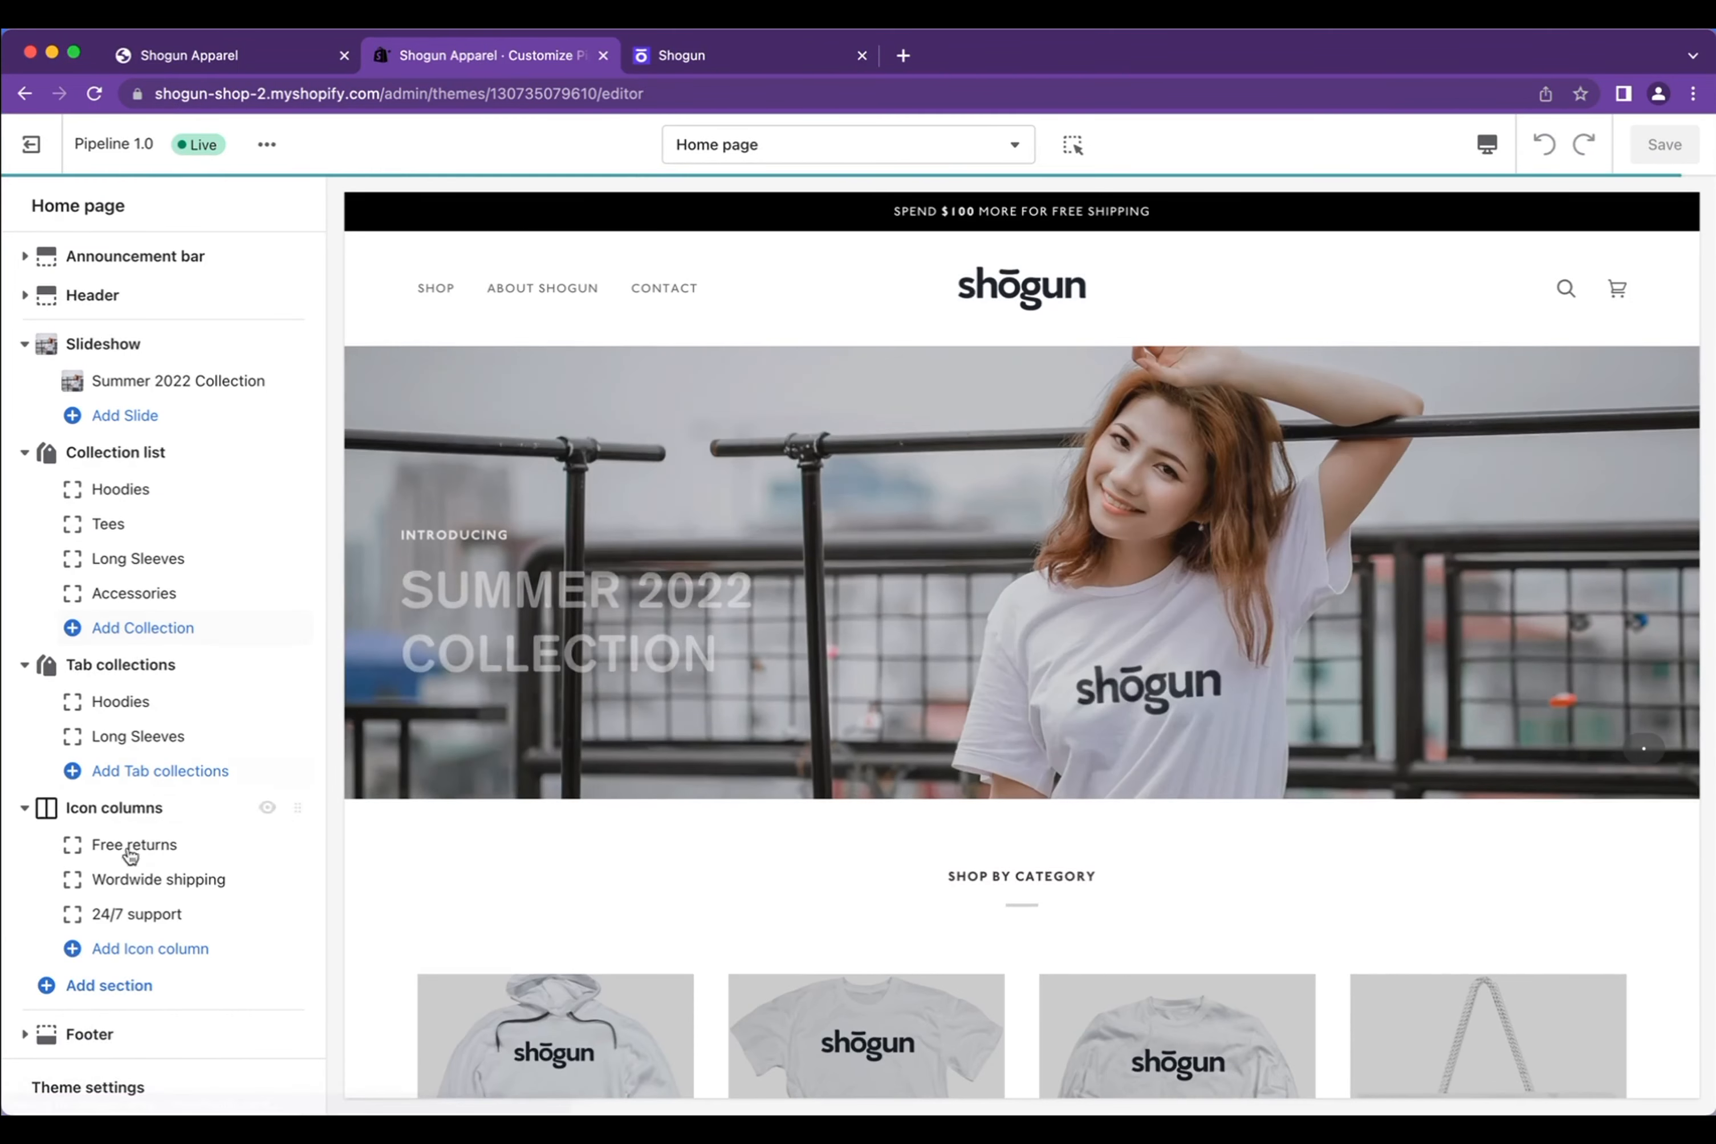
click(125, 985)
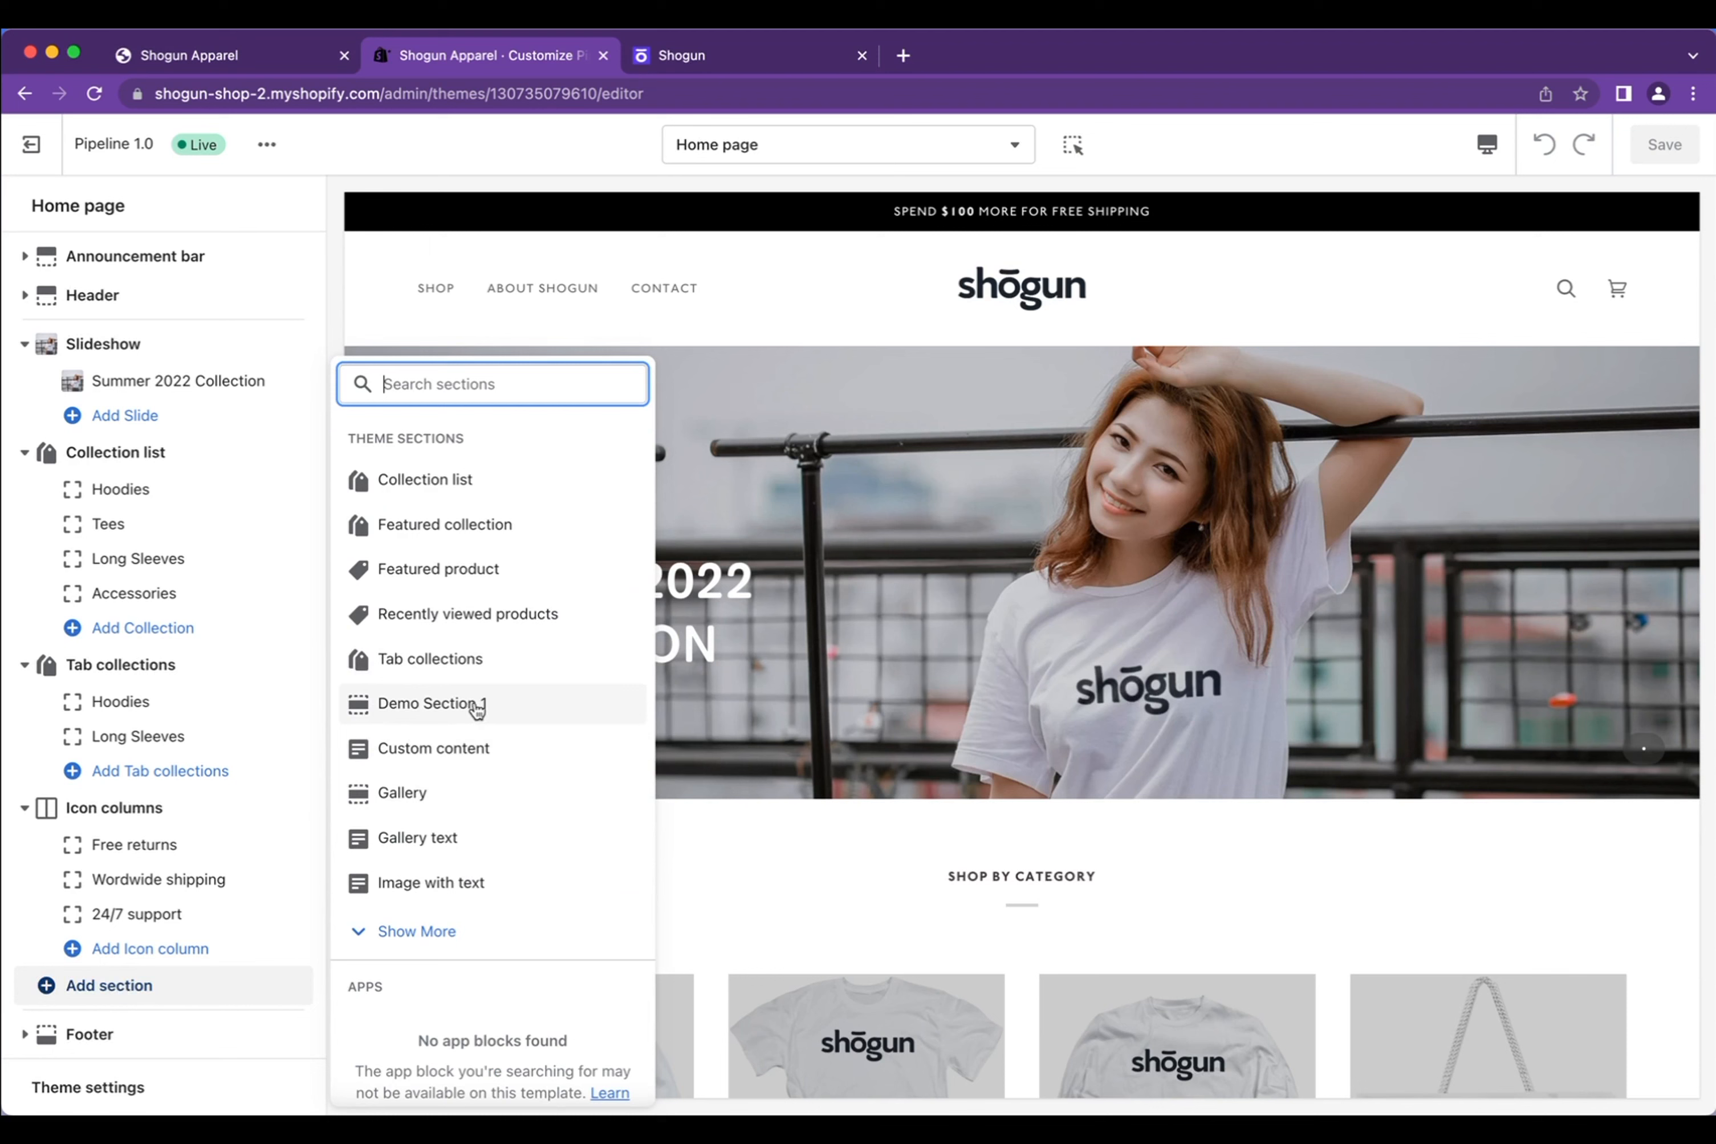
scroll(483, 613, down, 1)
scroll(483, 613, up, 1)
click(453, 704)
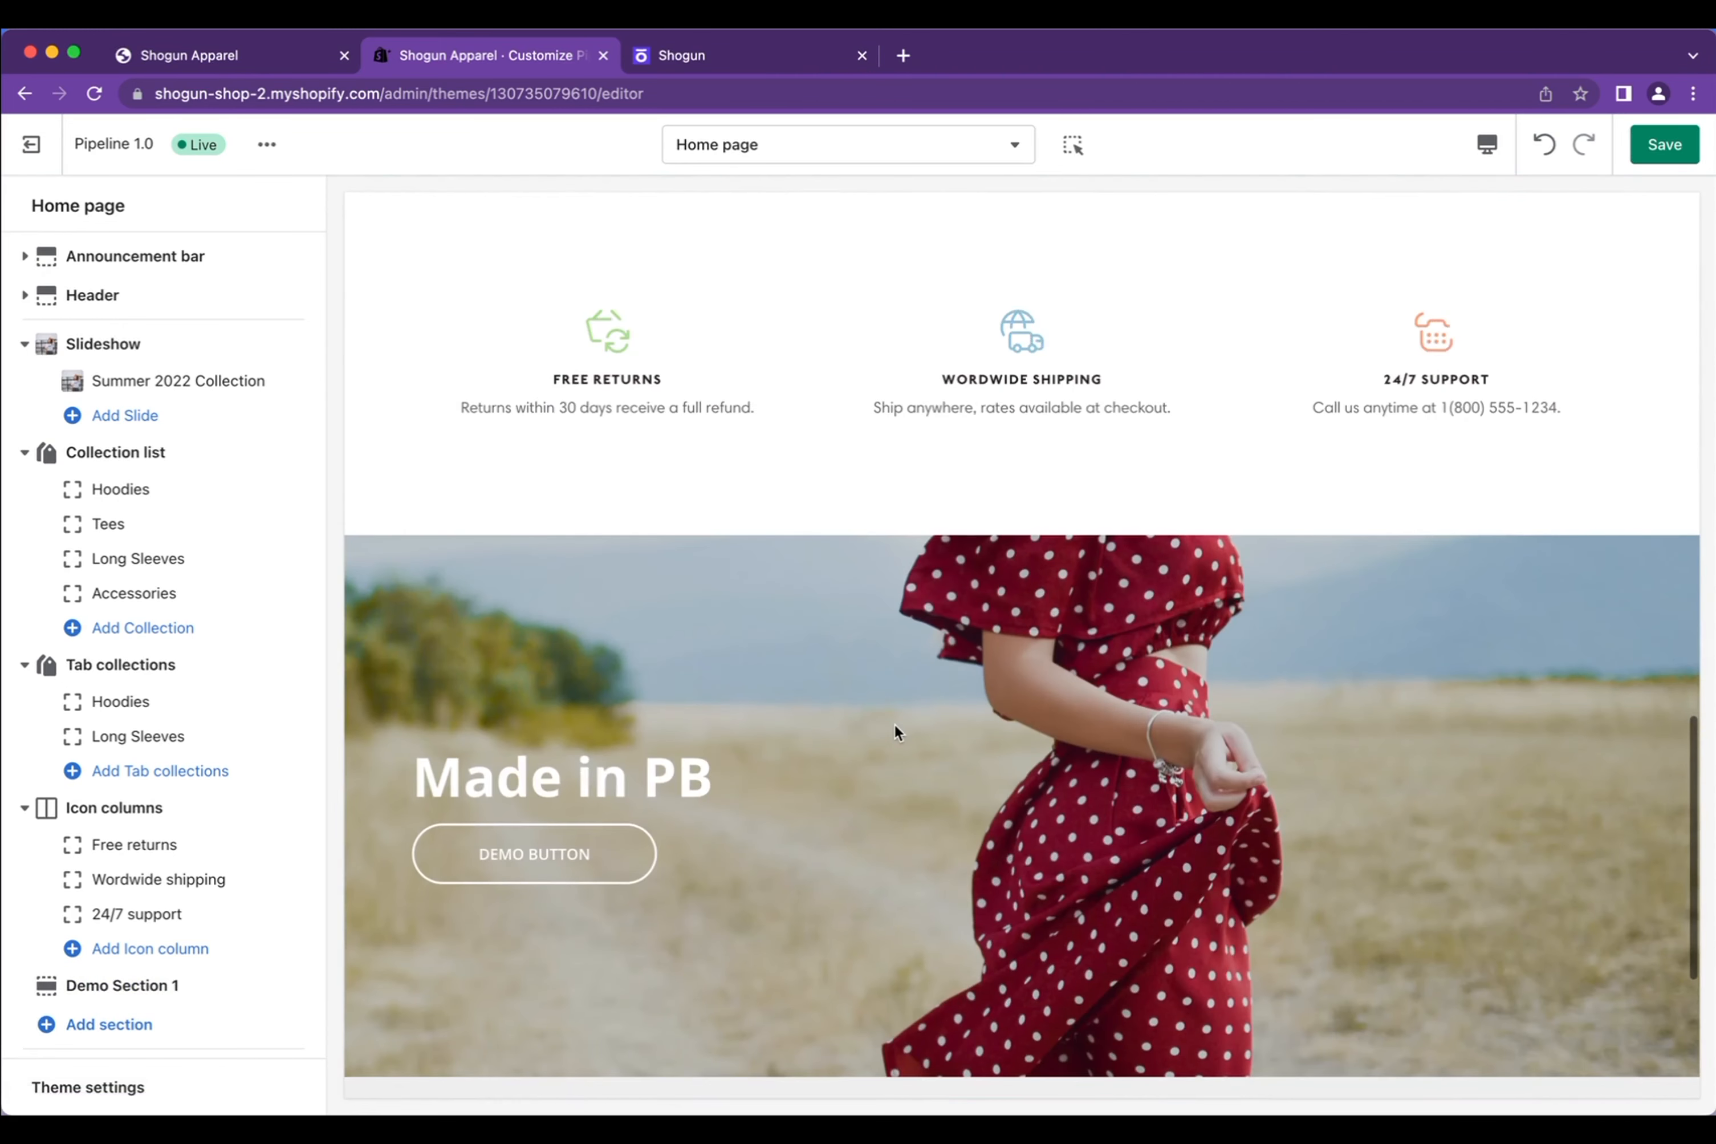
Drag Demo Section 1 up to sit just below the Header
scroll(160, 854, down, 2)
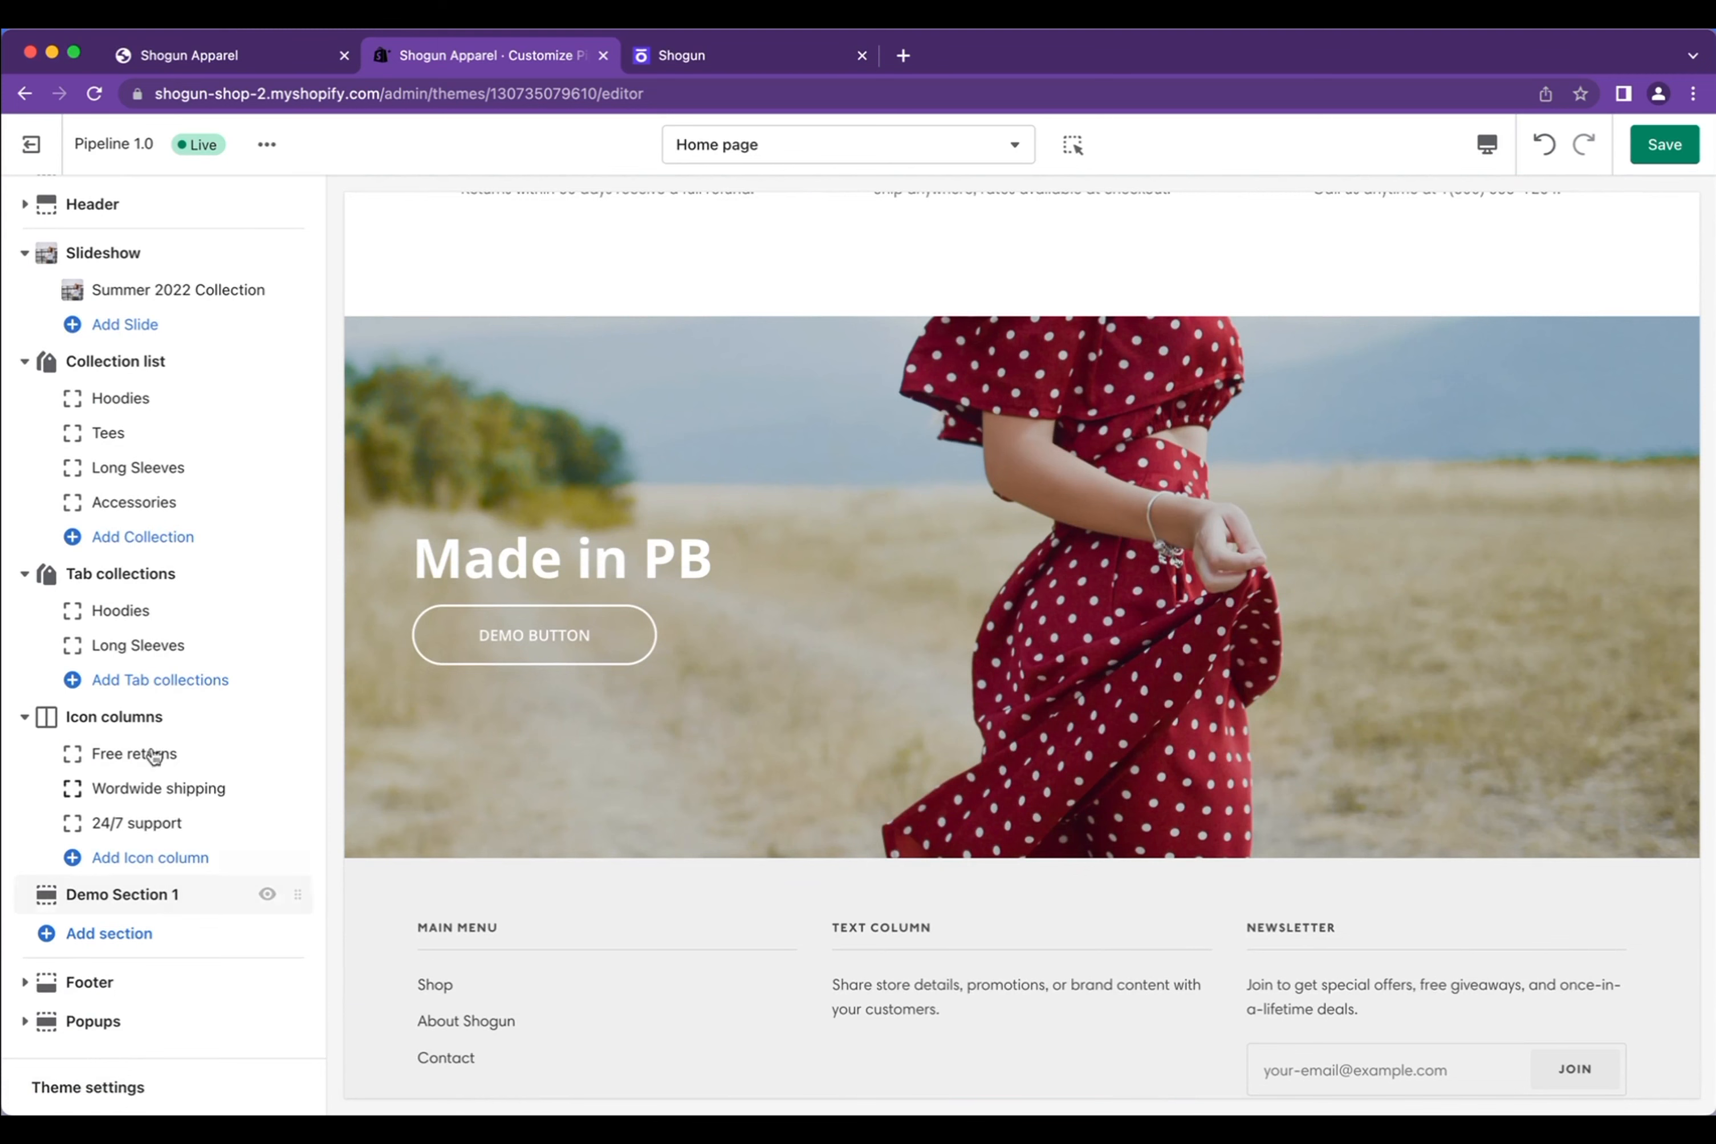
click(135, 896)
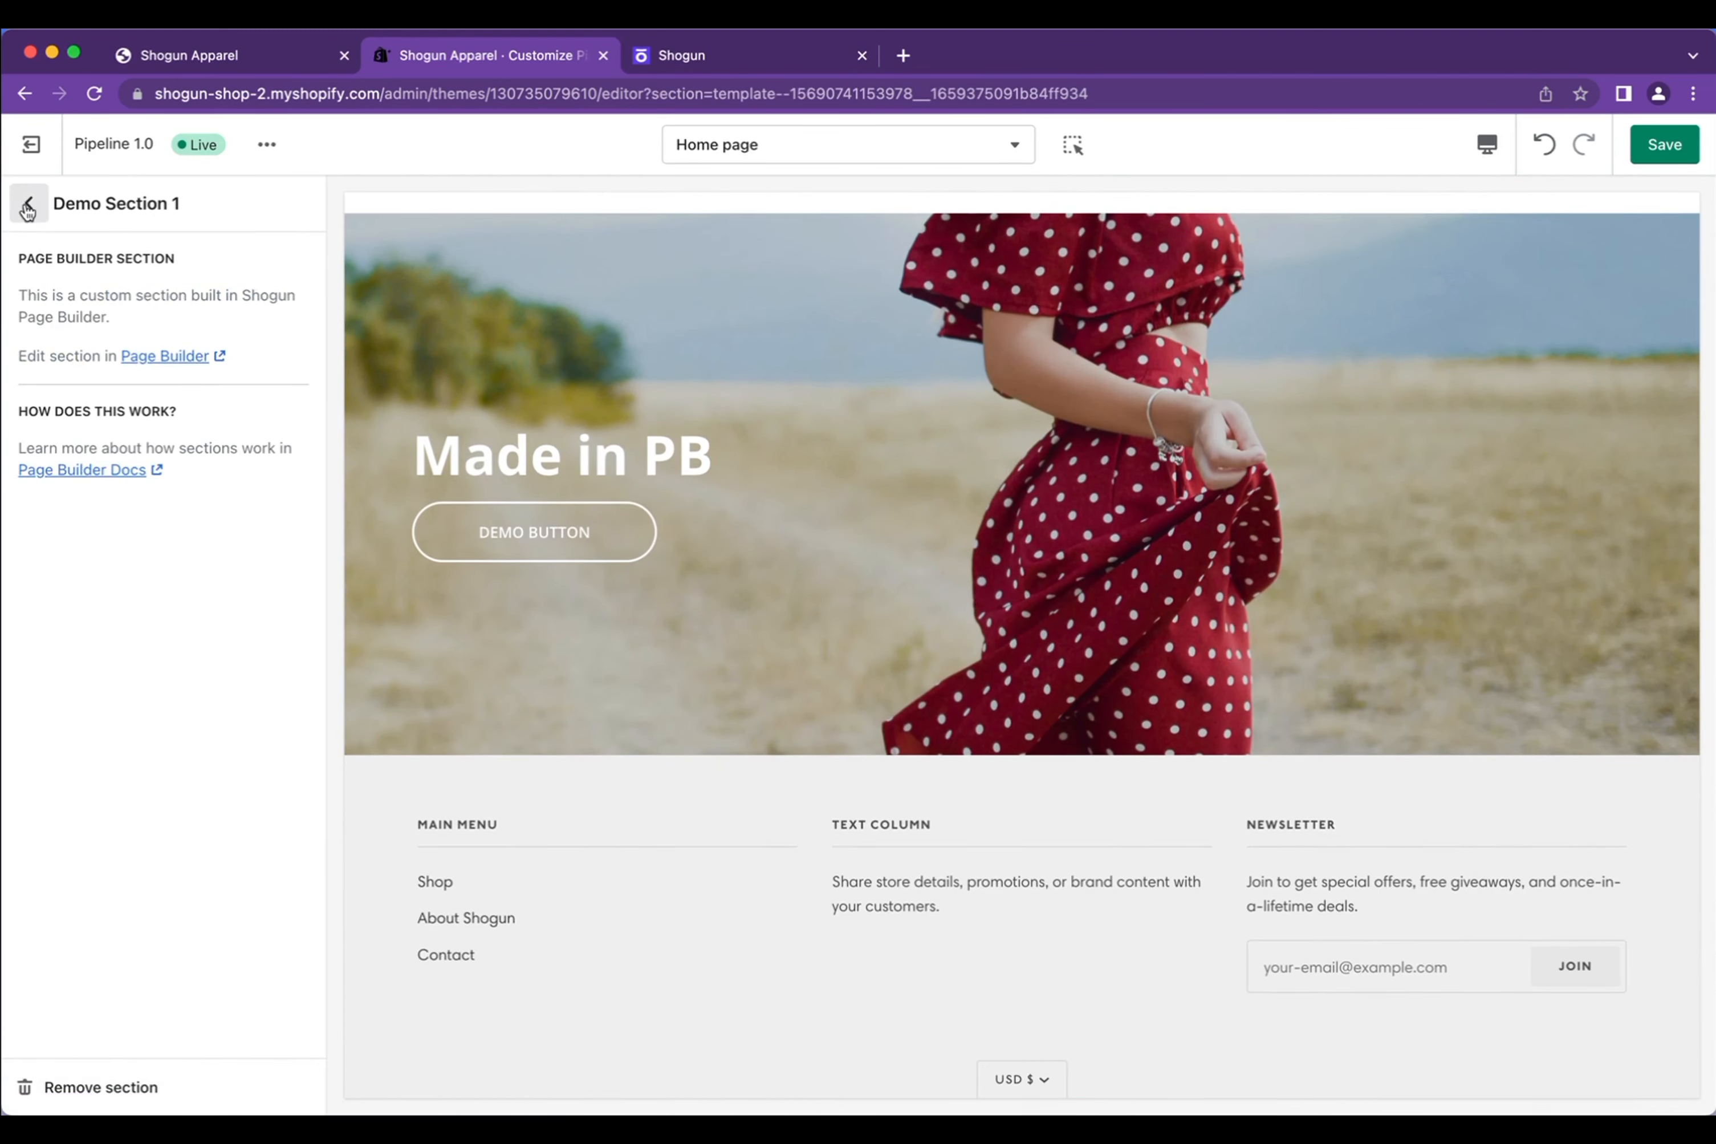
click(27, 211)
drag(280, 909, 215, 347)
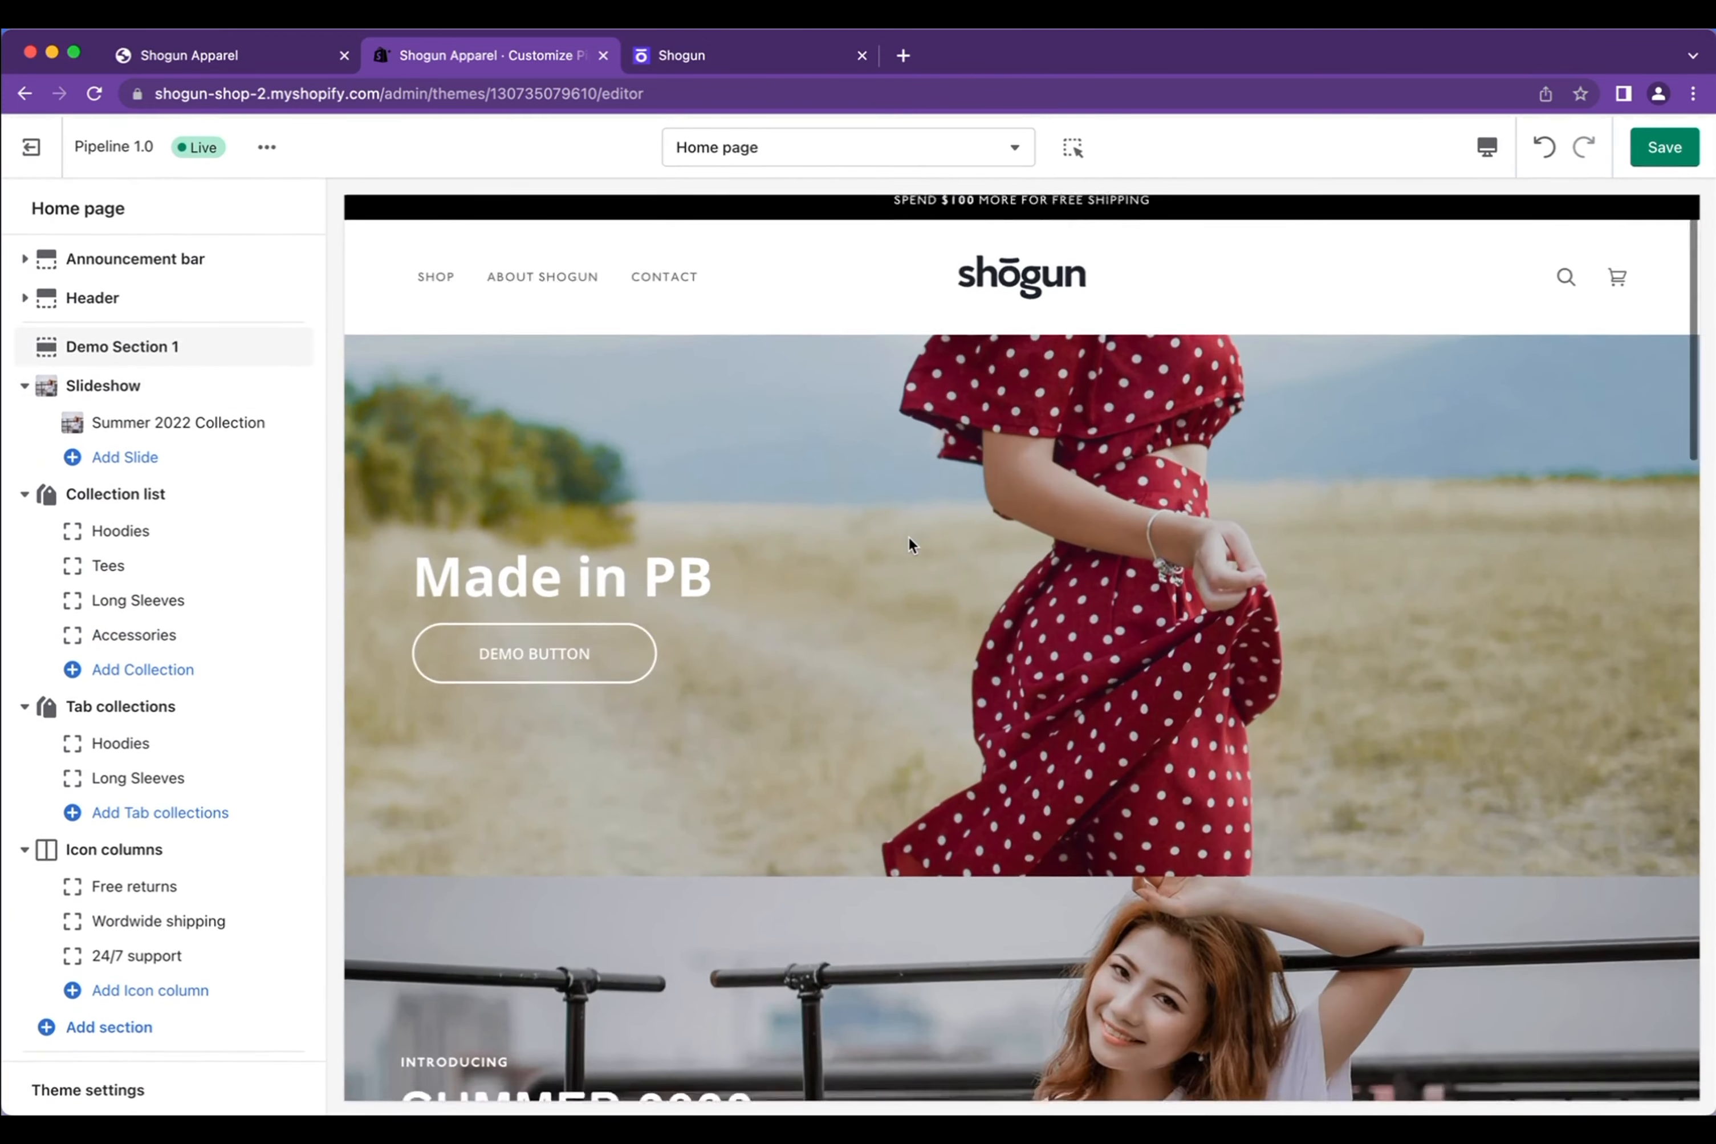
Remove the Slideshow section from the home page and save the changes
scroll(909, 538, down, 7)
scroll(909, 538, up, 7)
scroll(687, 674, down, 3)
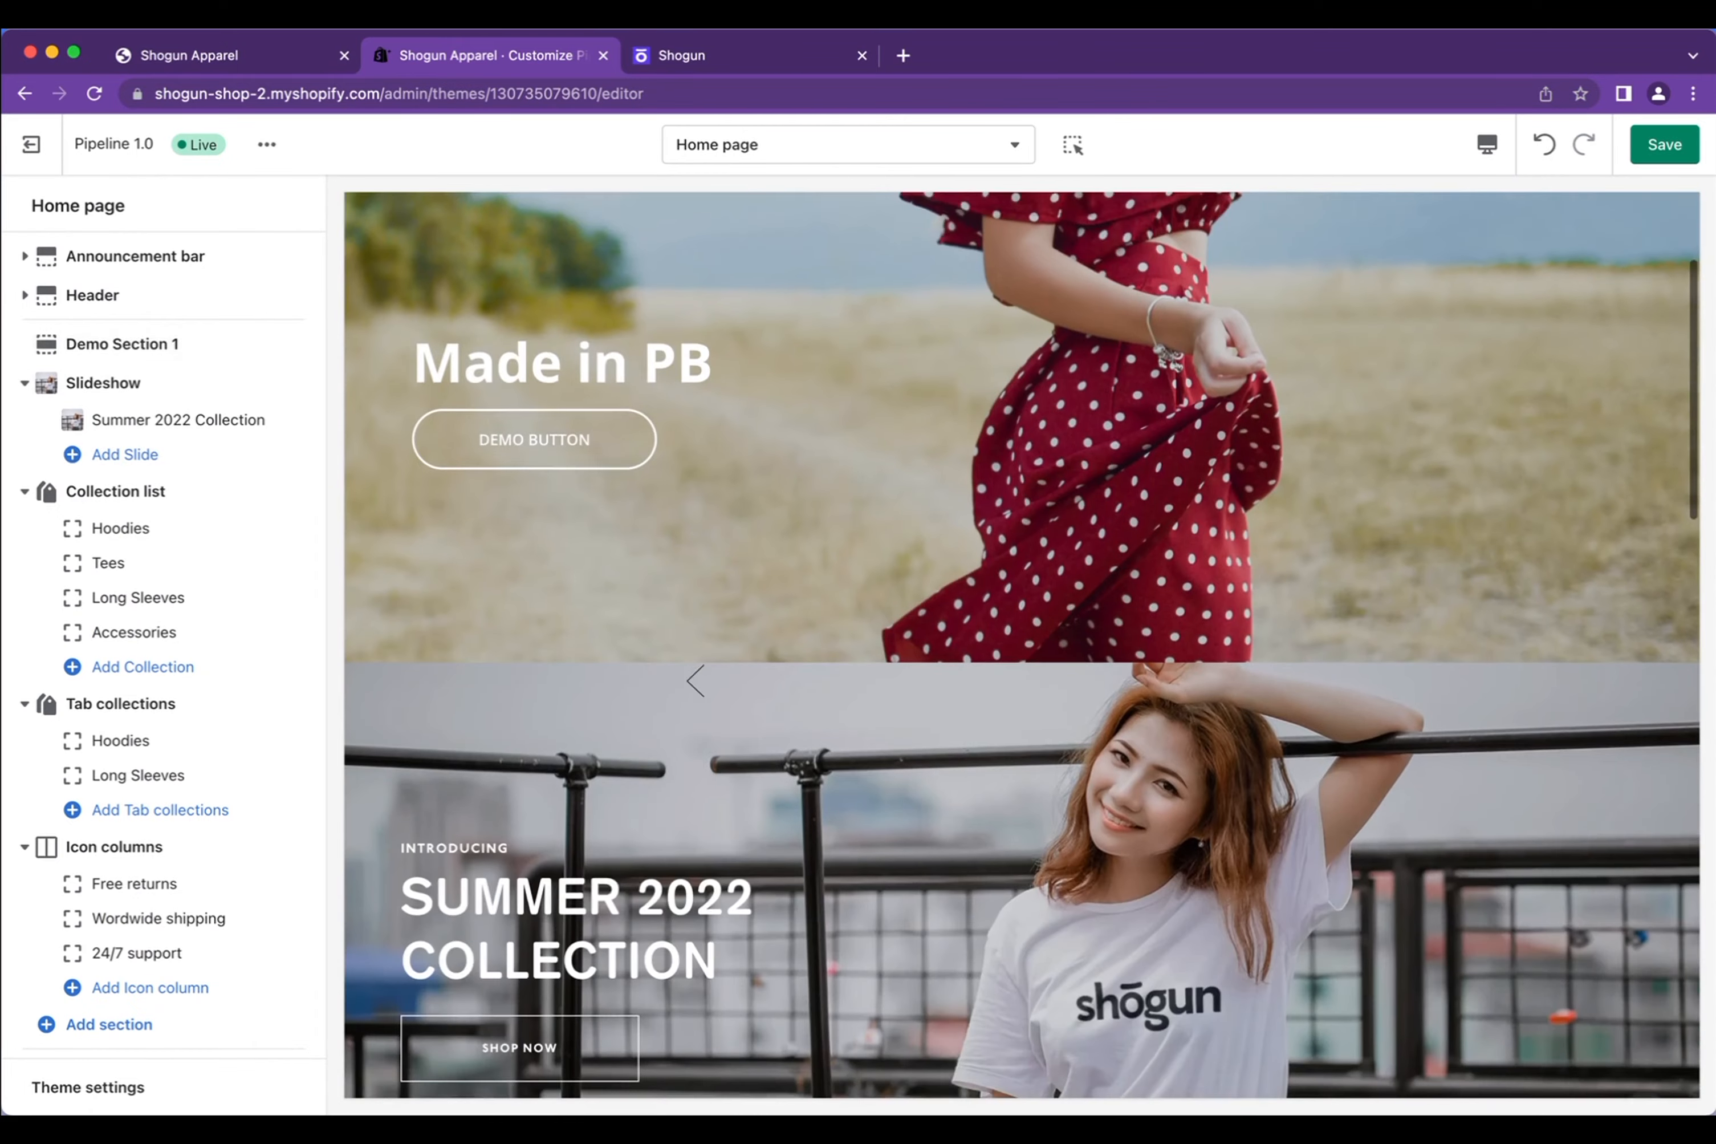
click(126, 384)
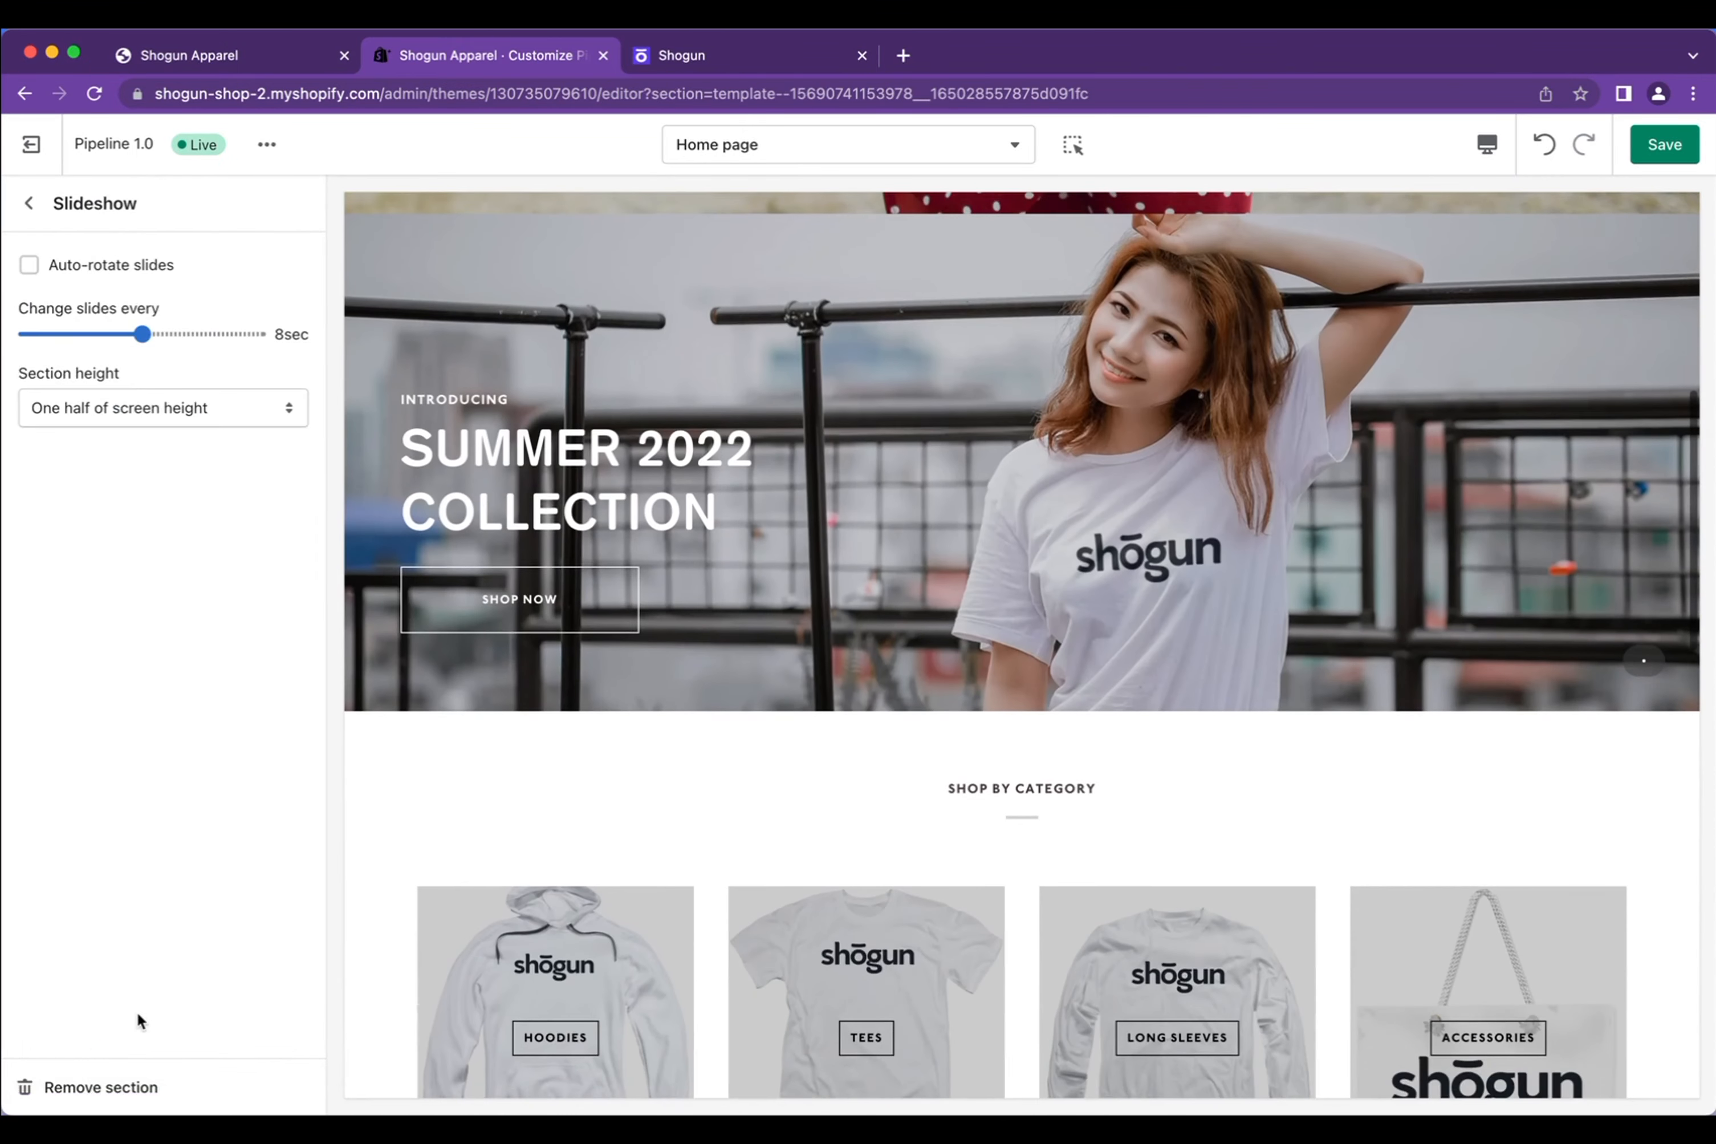
click(129, 1087)
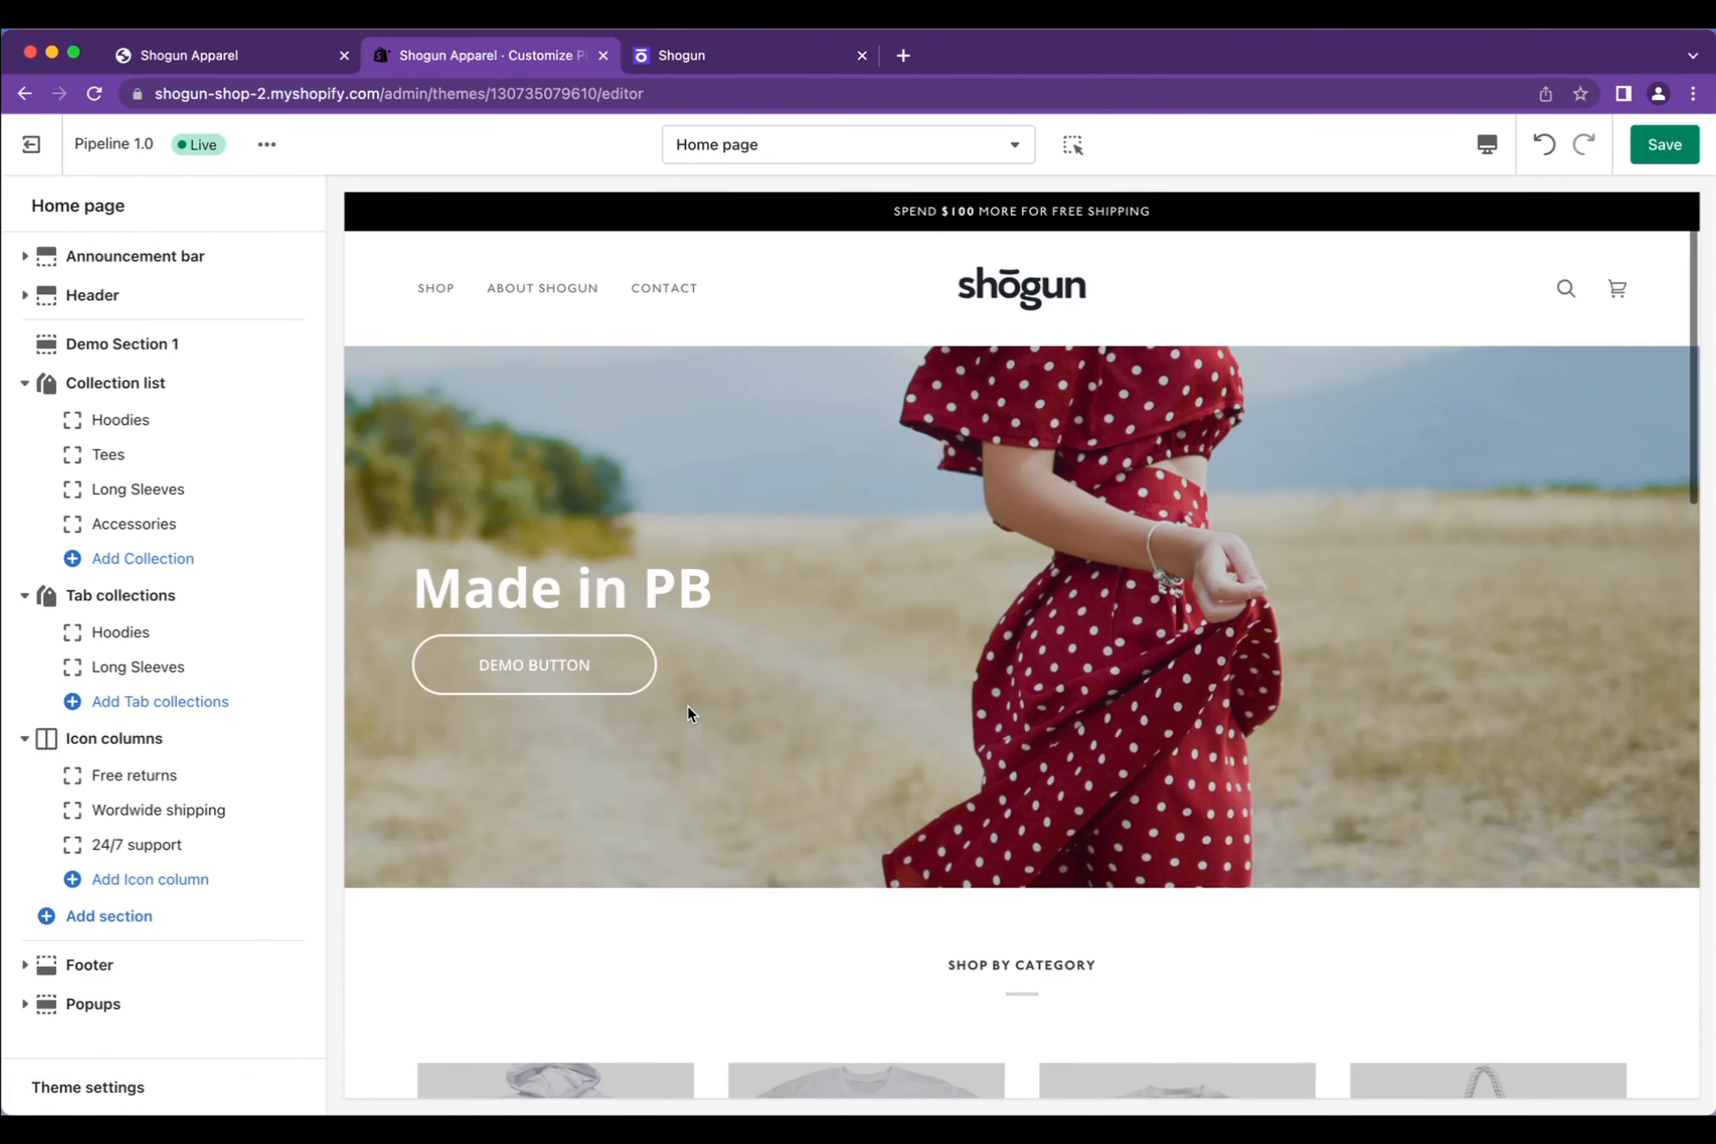
click(1658, 155)
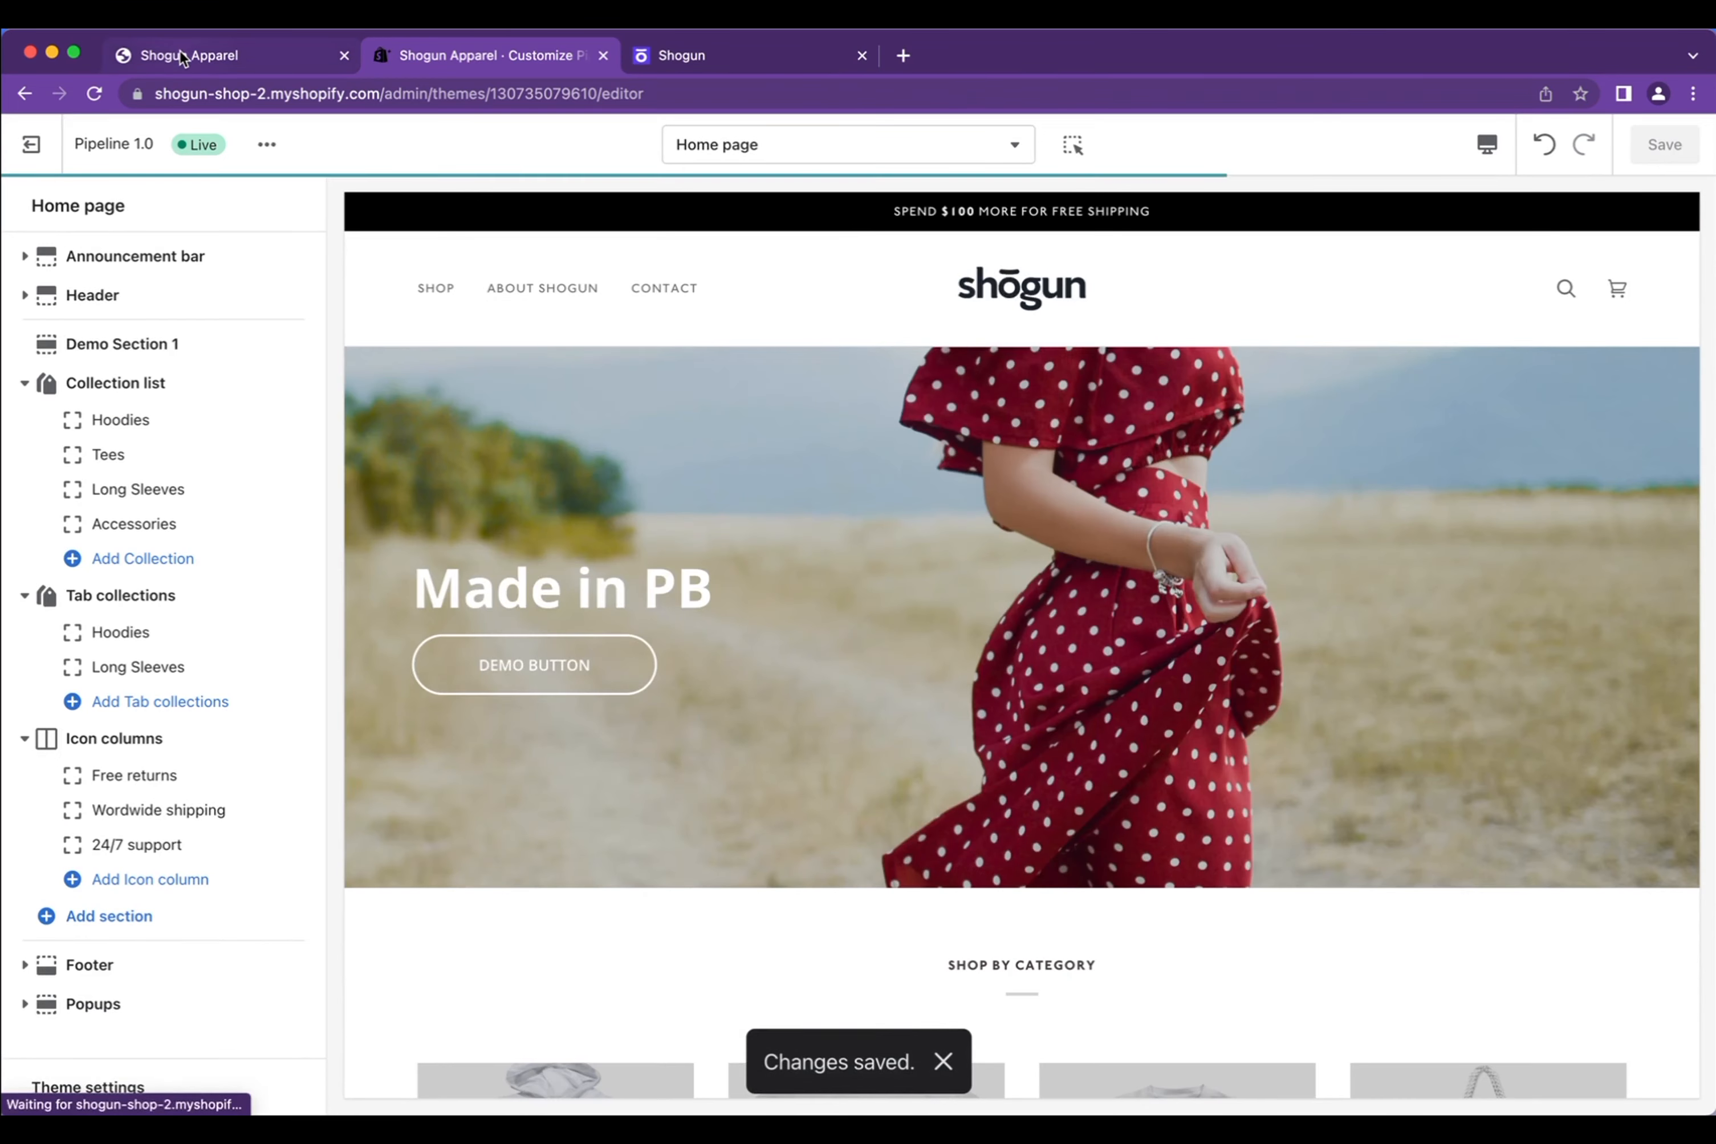
click(183, 56)
key(super+r)
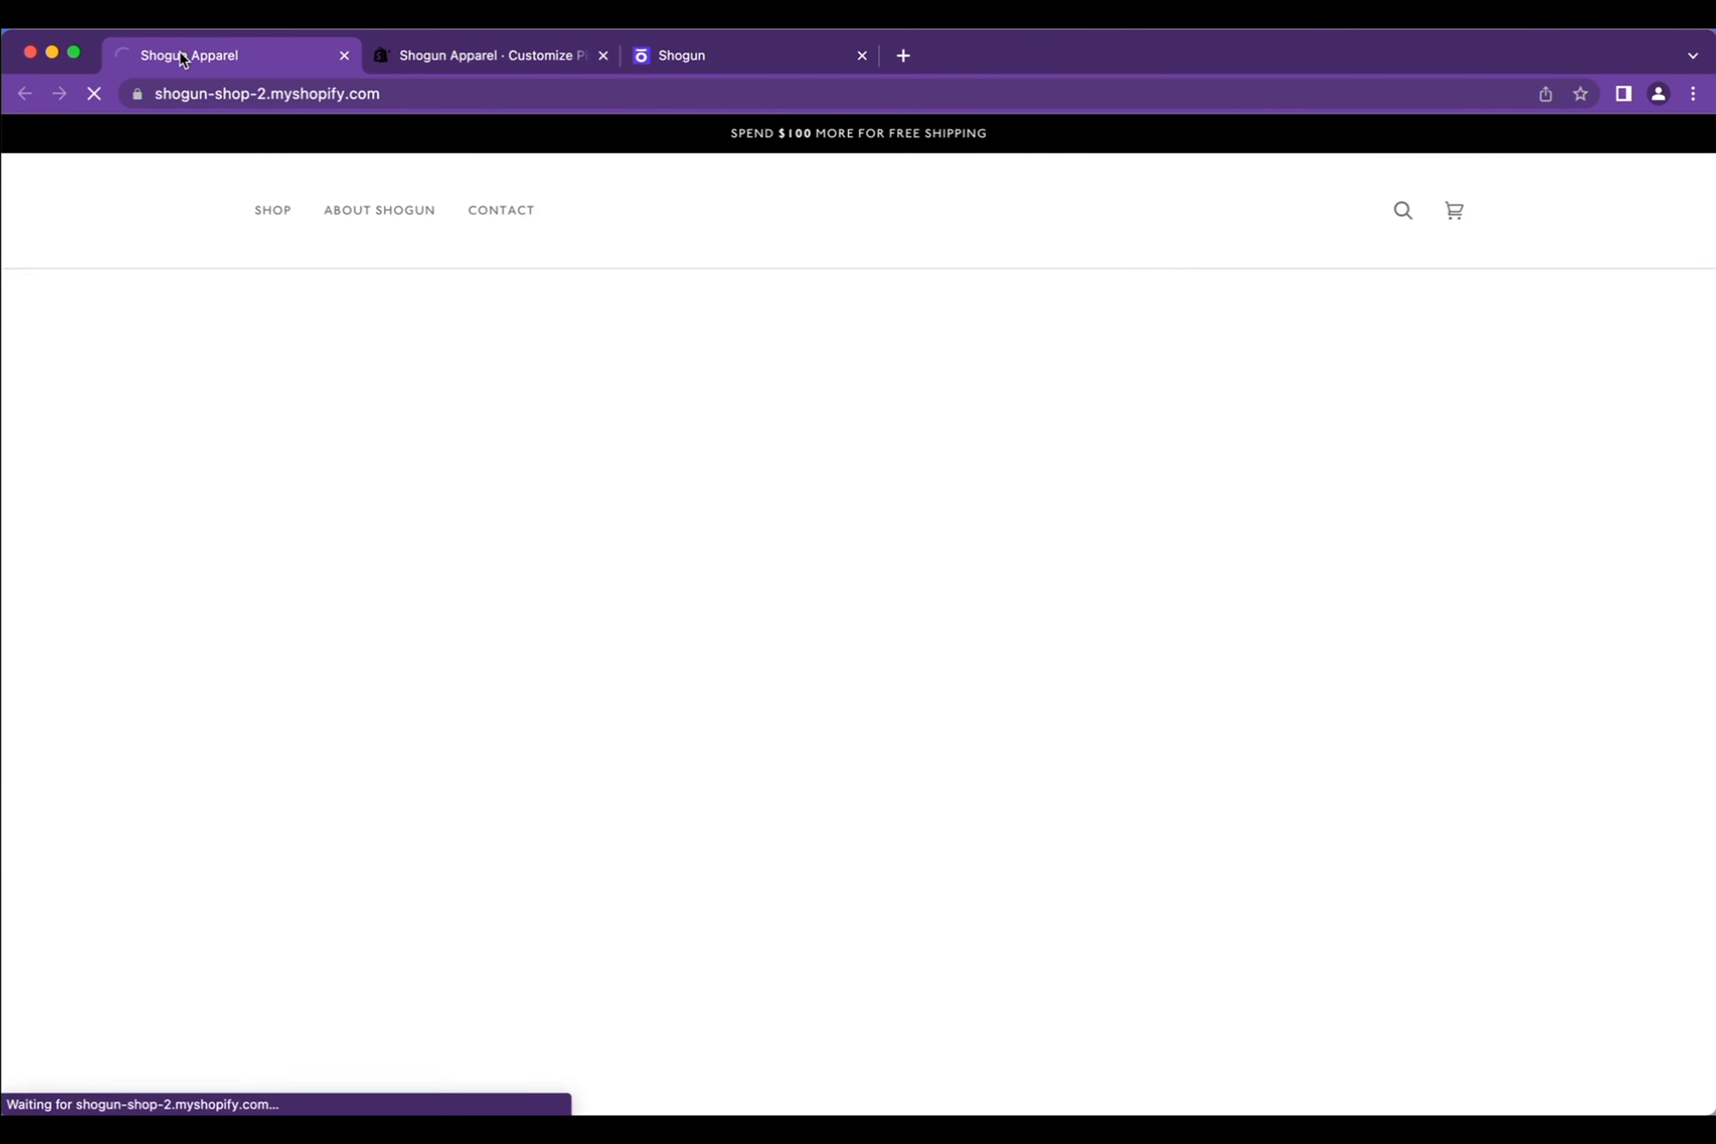
scroll(900, 594, down, 3)
scroll(900, 593, up, 3)
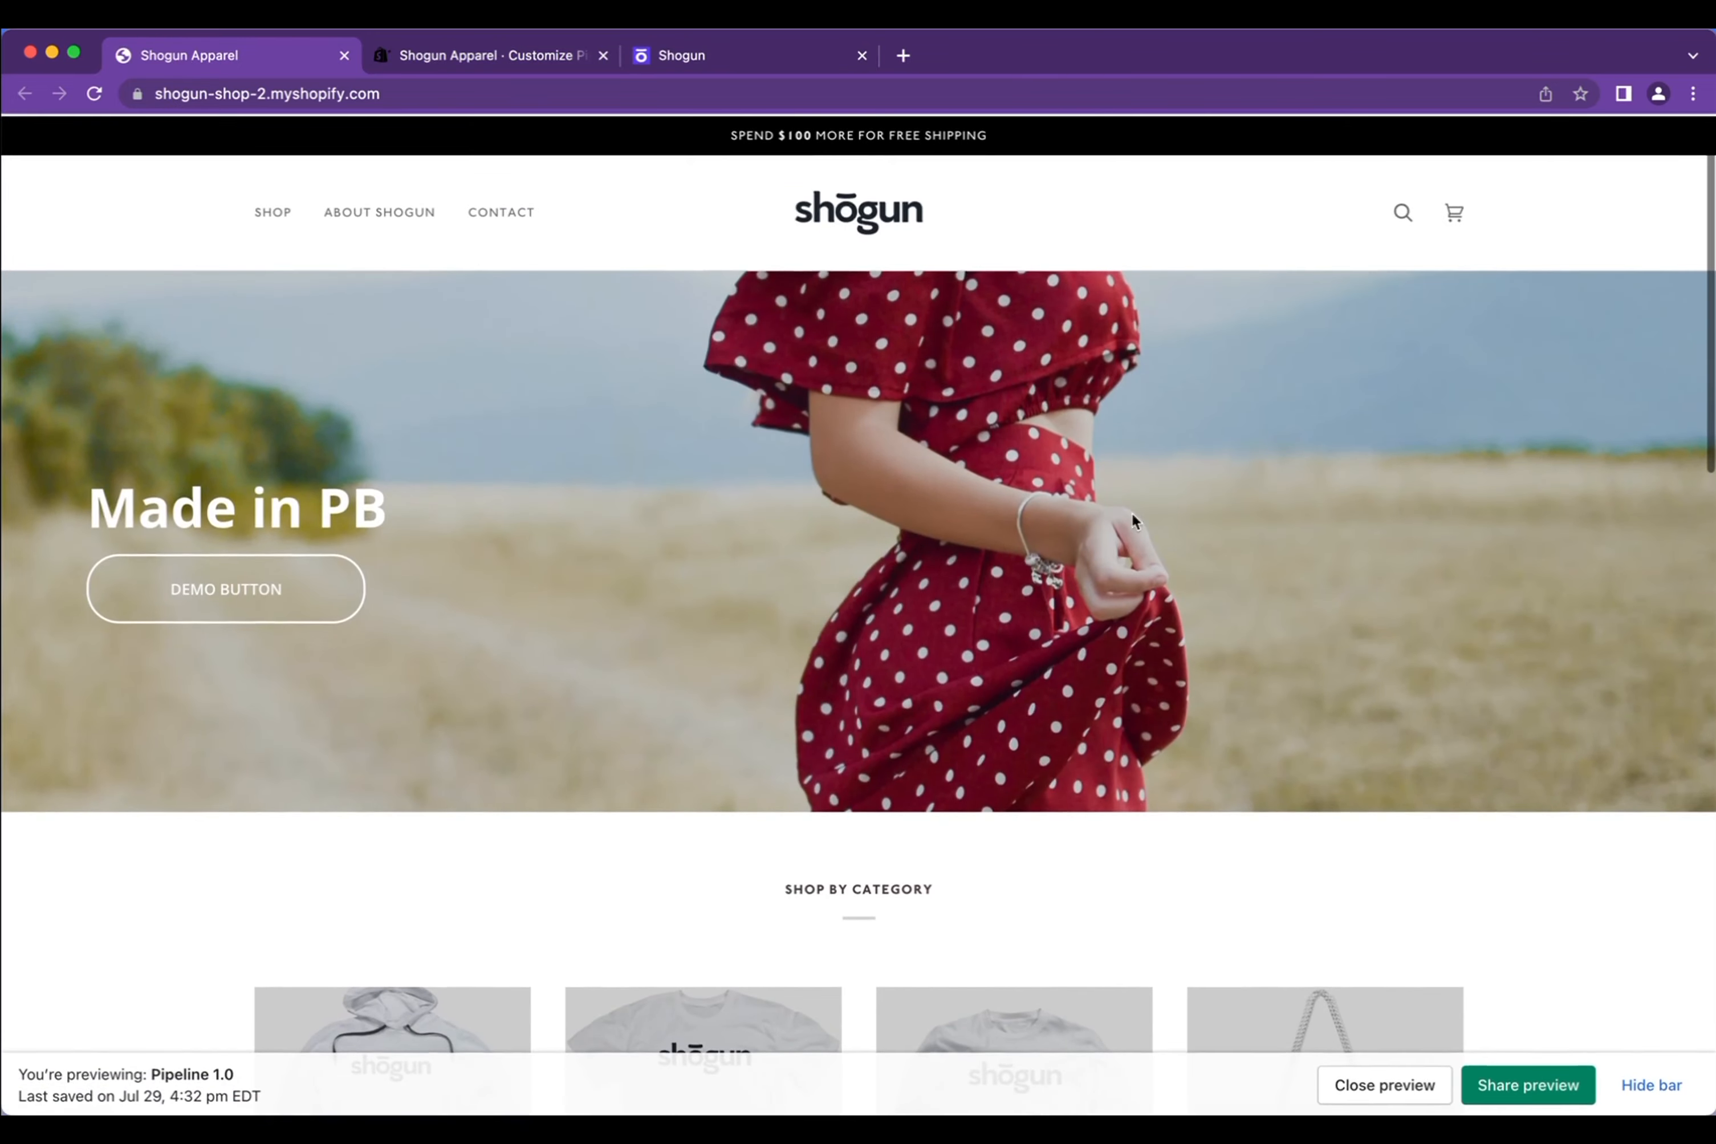
drag(1712, 357, 517, 371)
scroll(354, 591, down, 5)
scroll(354, 591, up, 5)
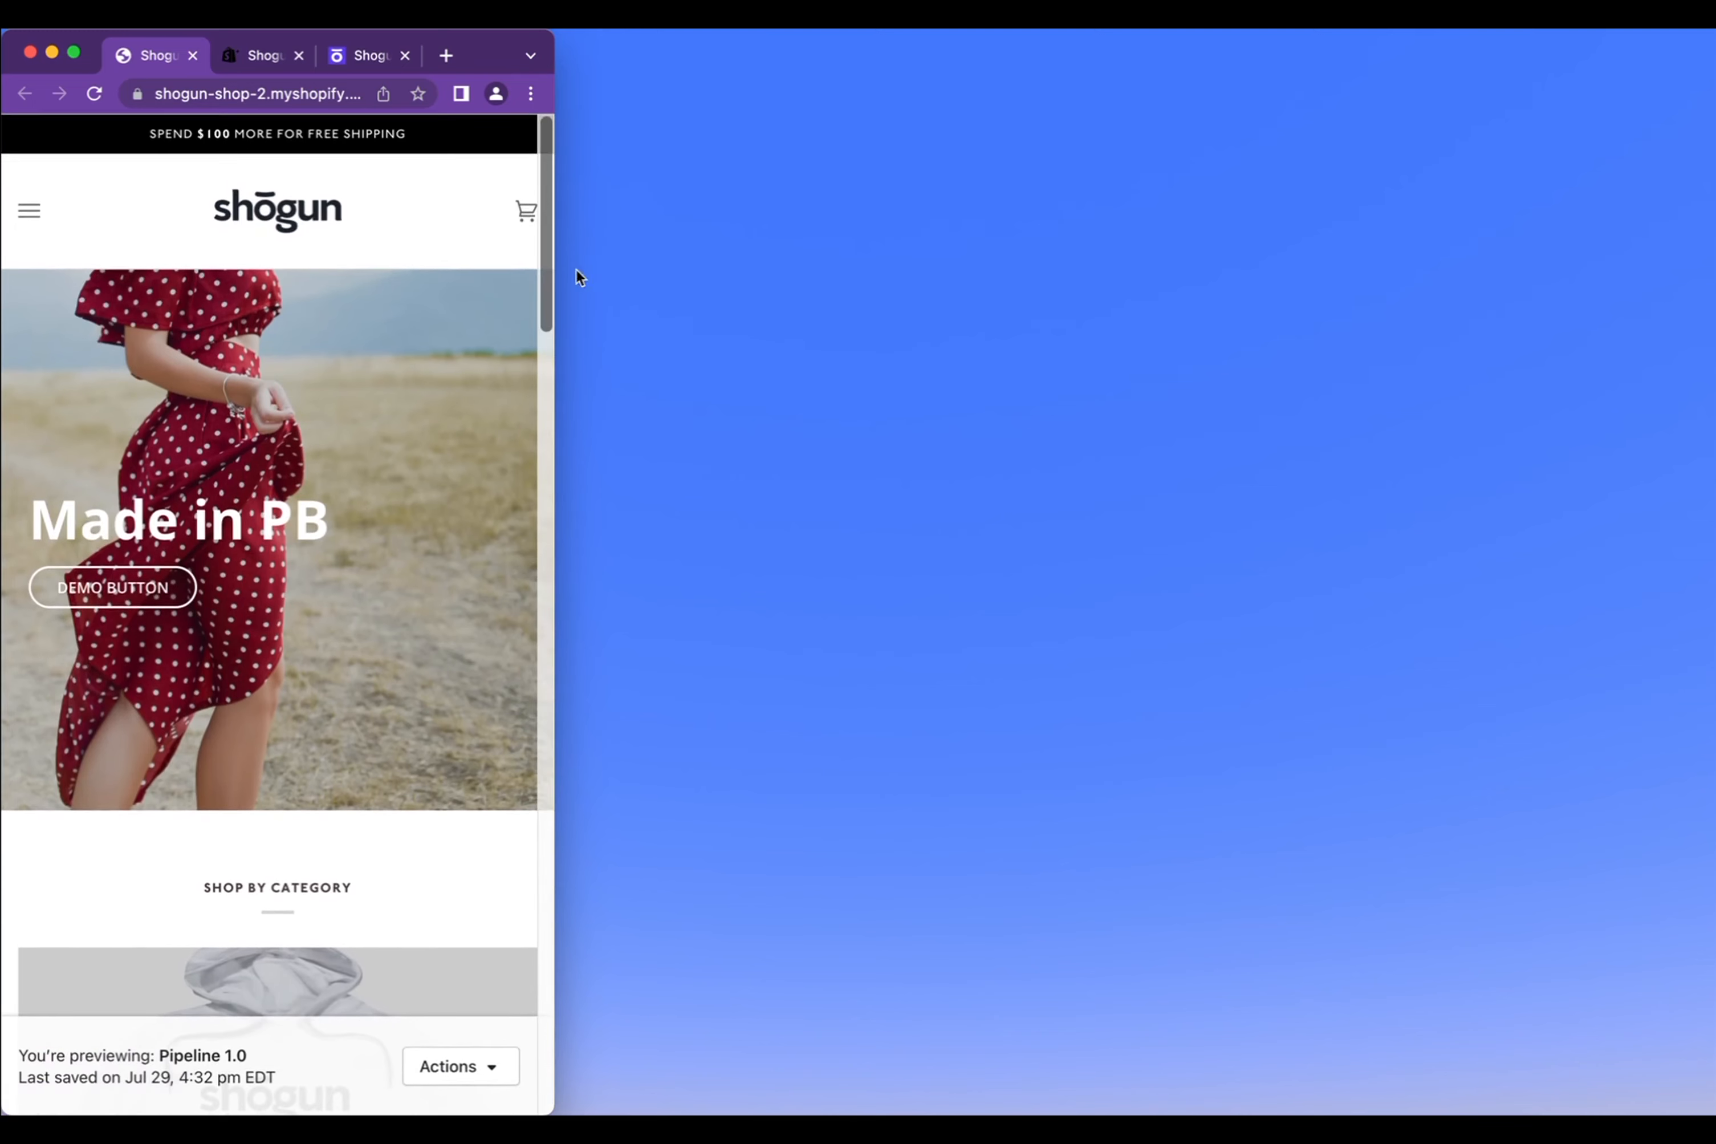
drag(555, 272, 1276, 250)
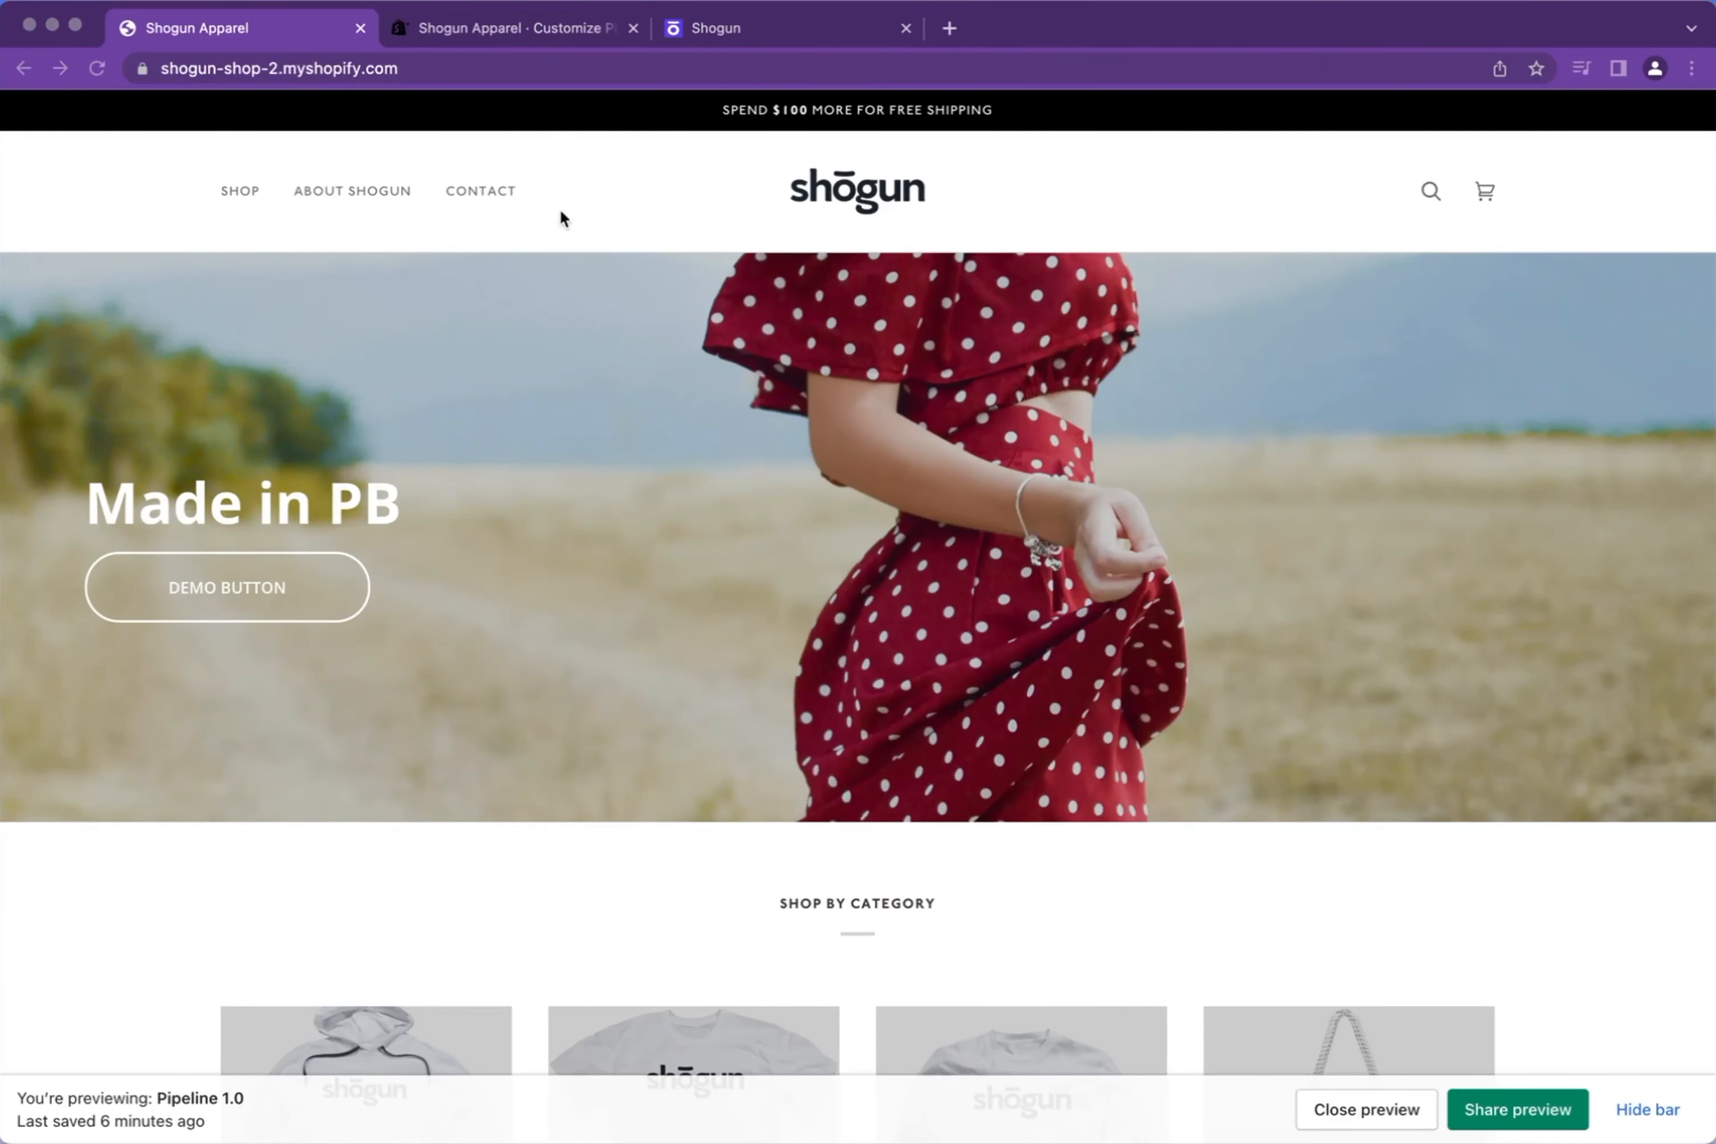
click(519, 30)
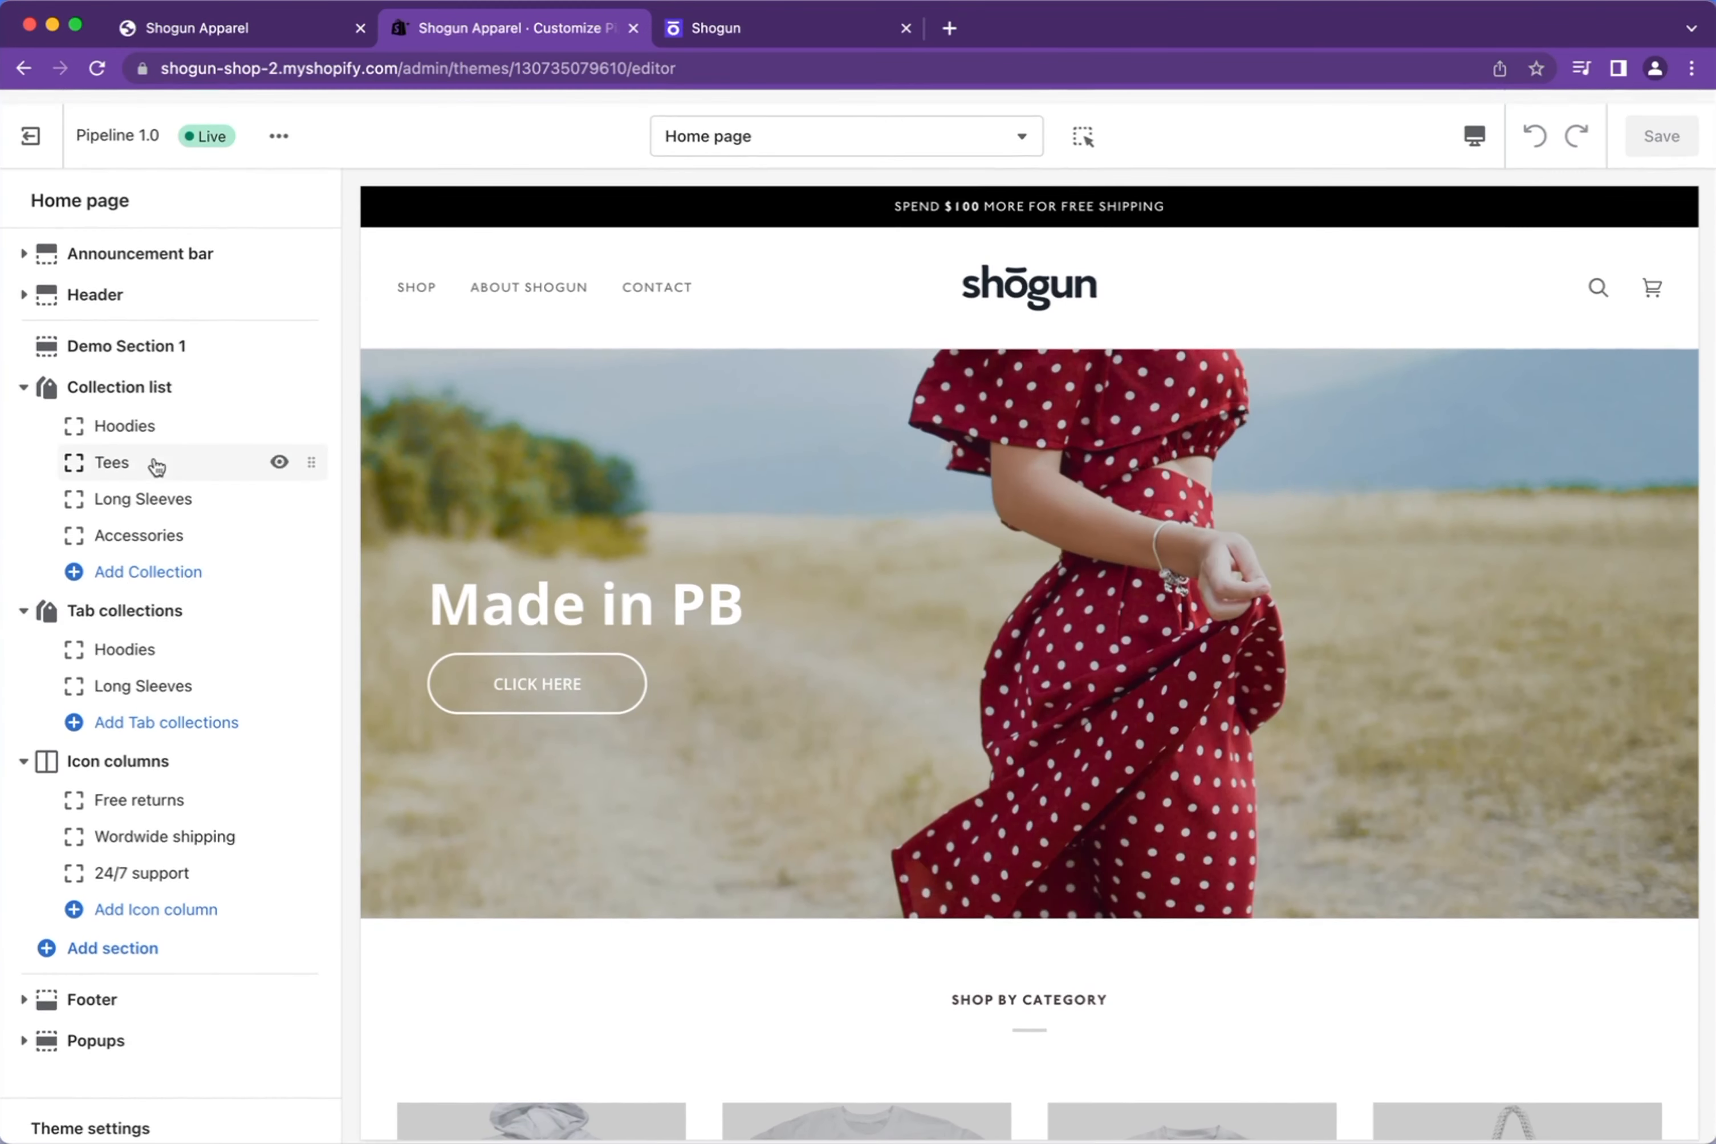
Open Demo Section 1's settings and launch it for editing in Page Builder
click(141, 378)
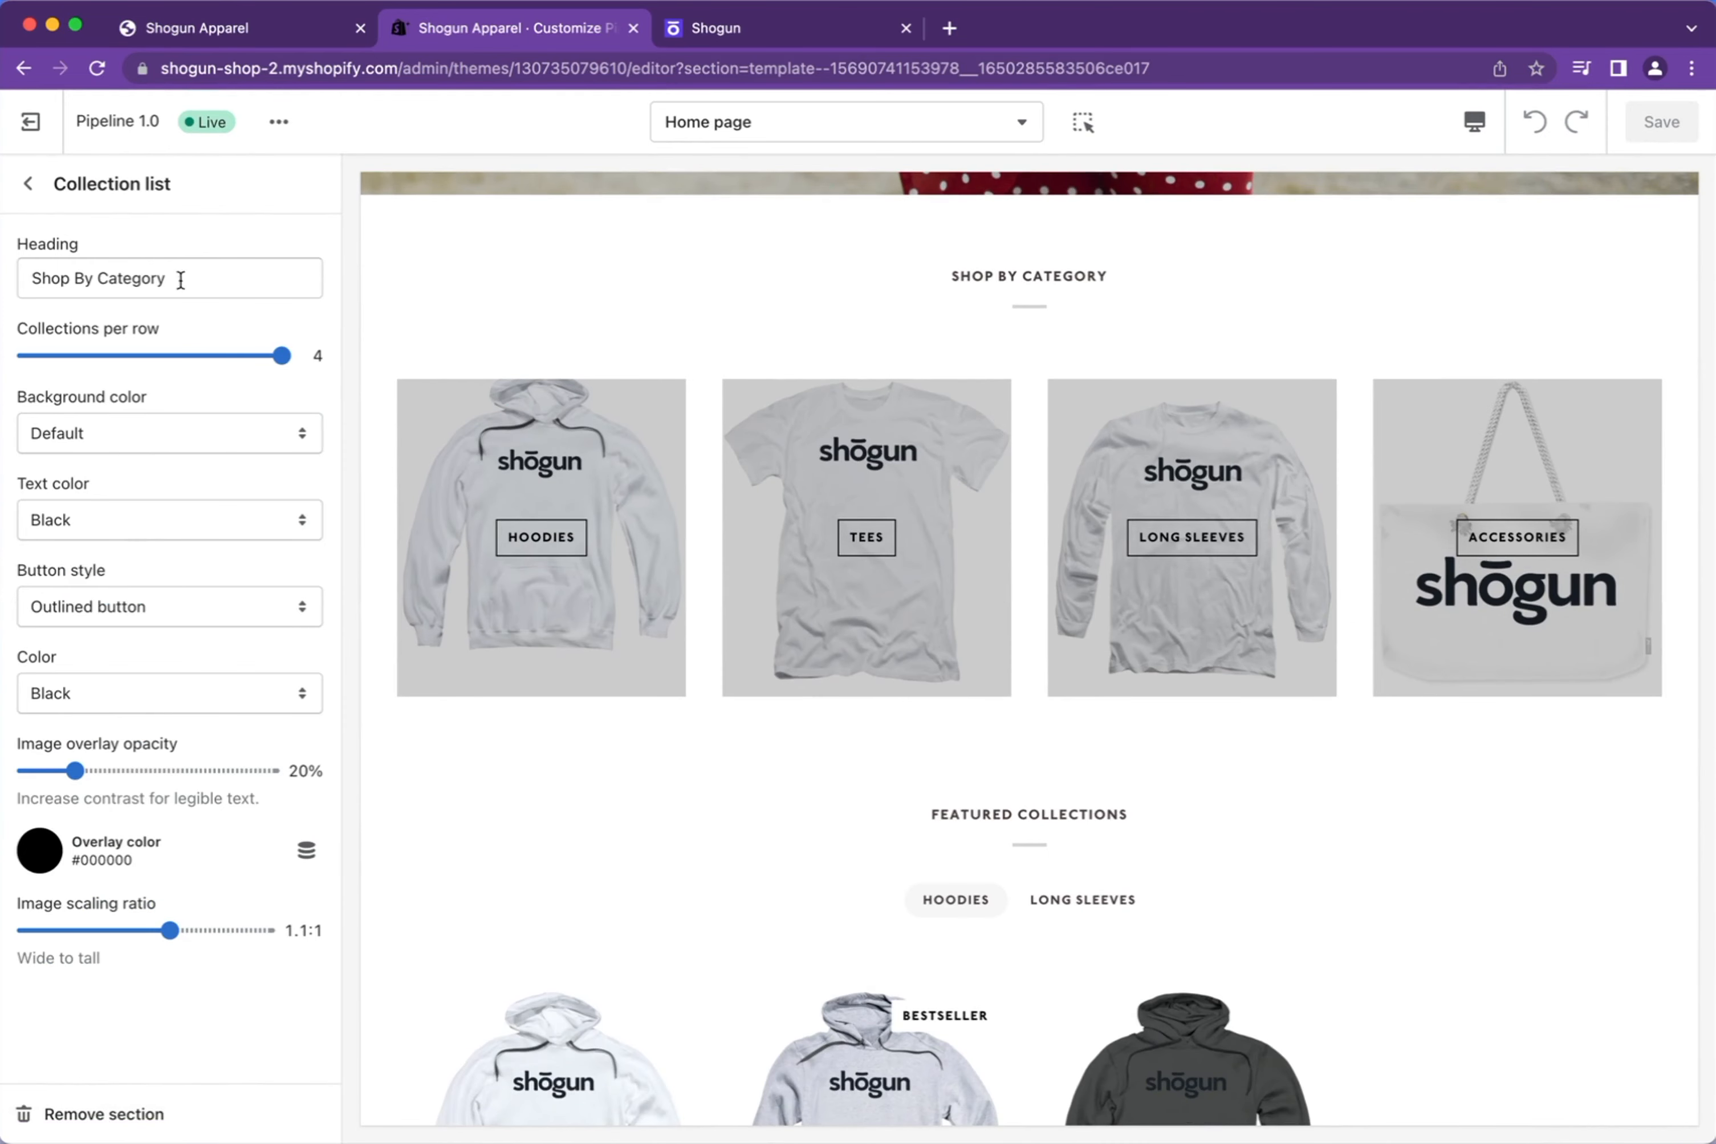
click(7, 195)
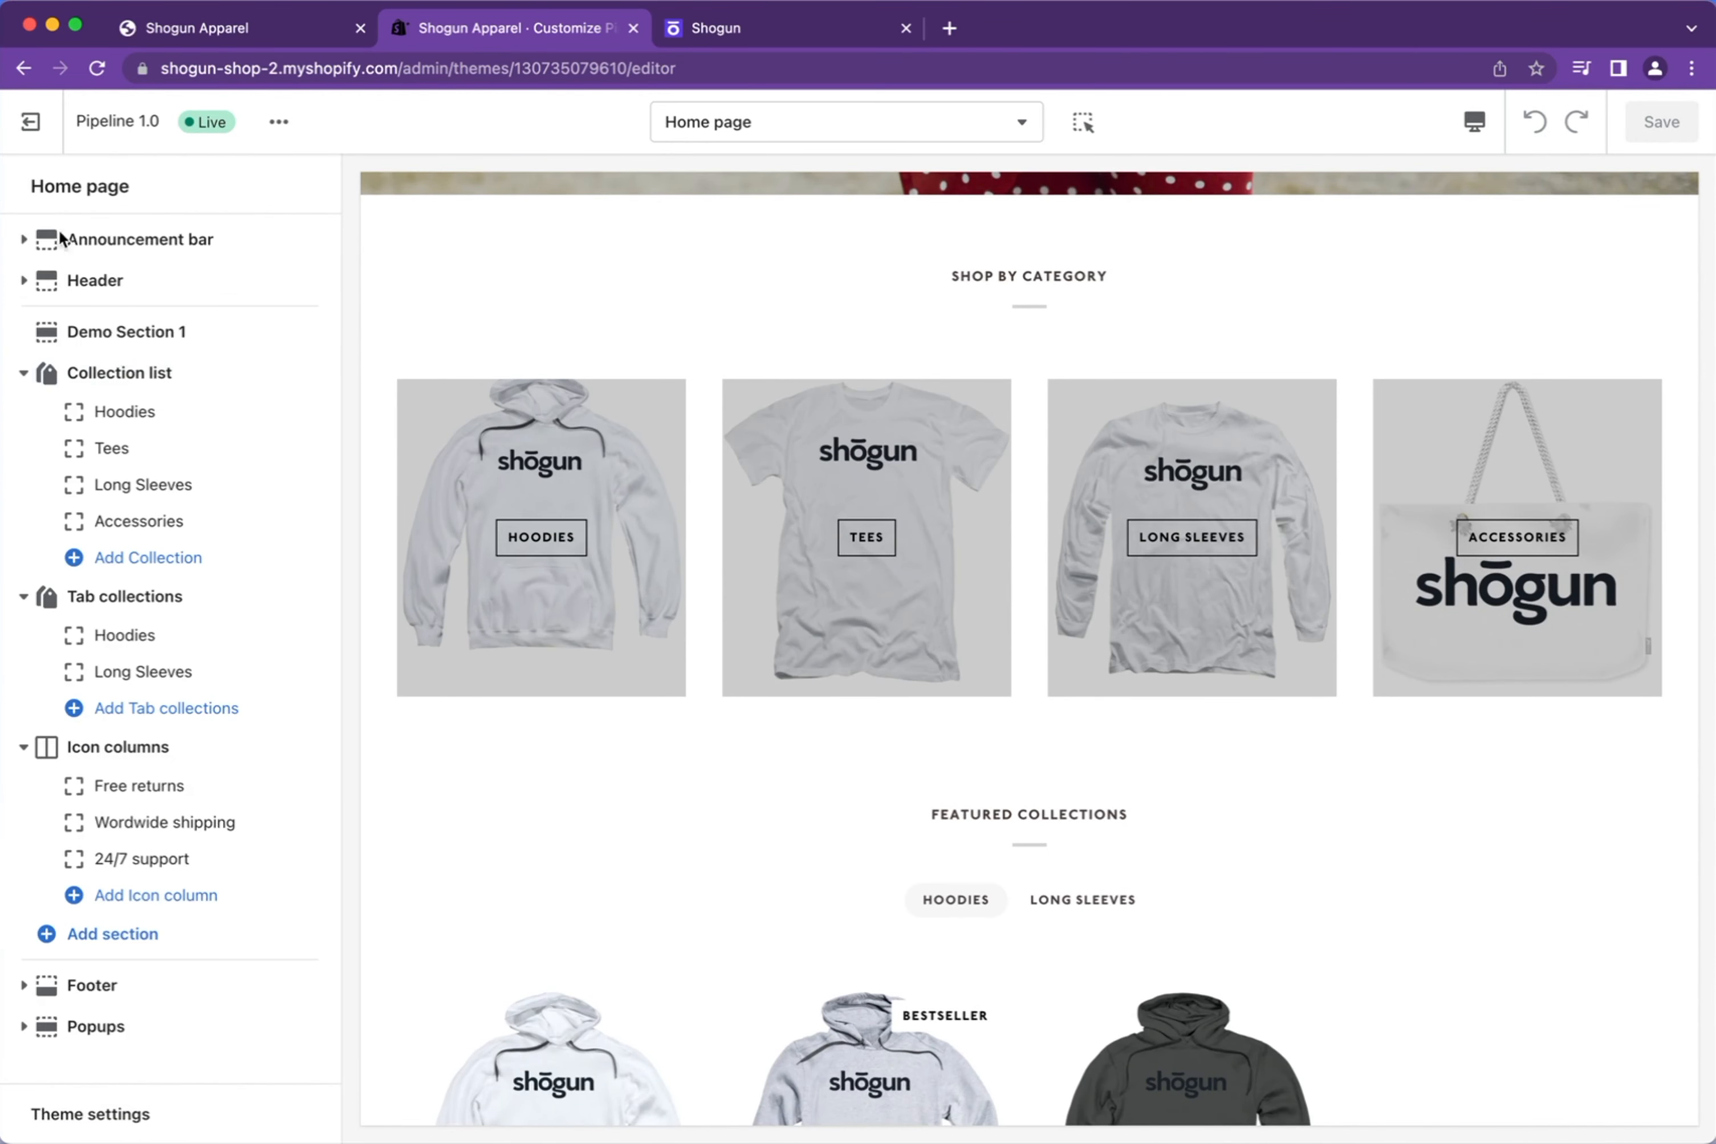
click(155, 334)
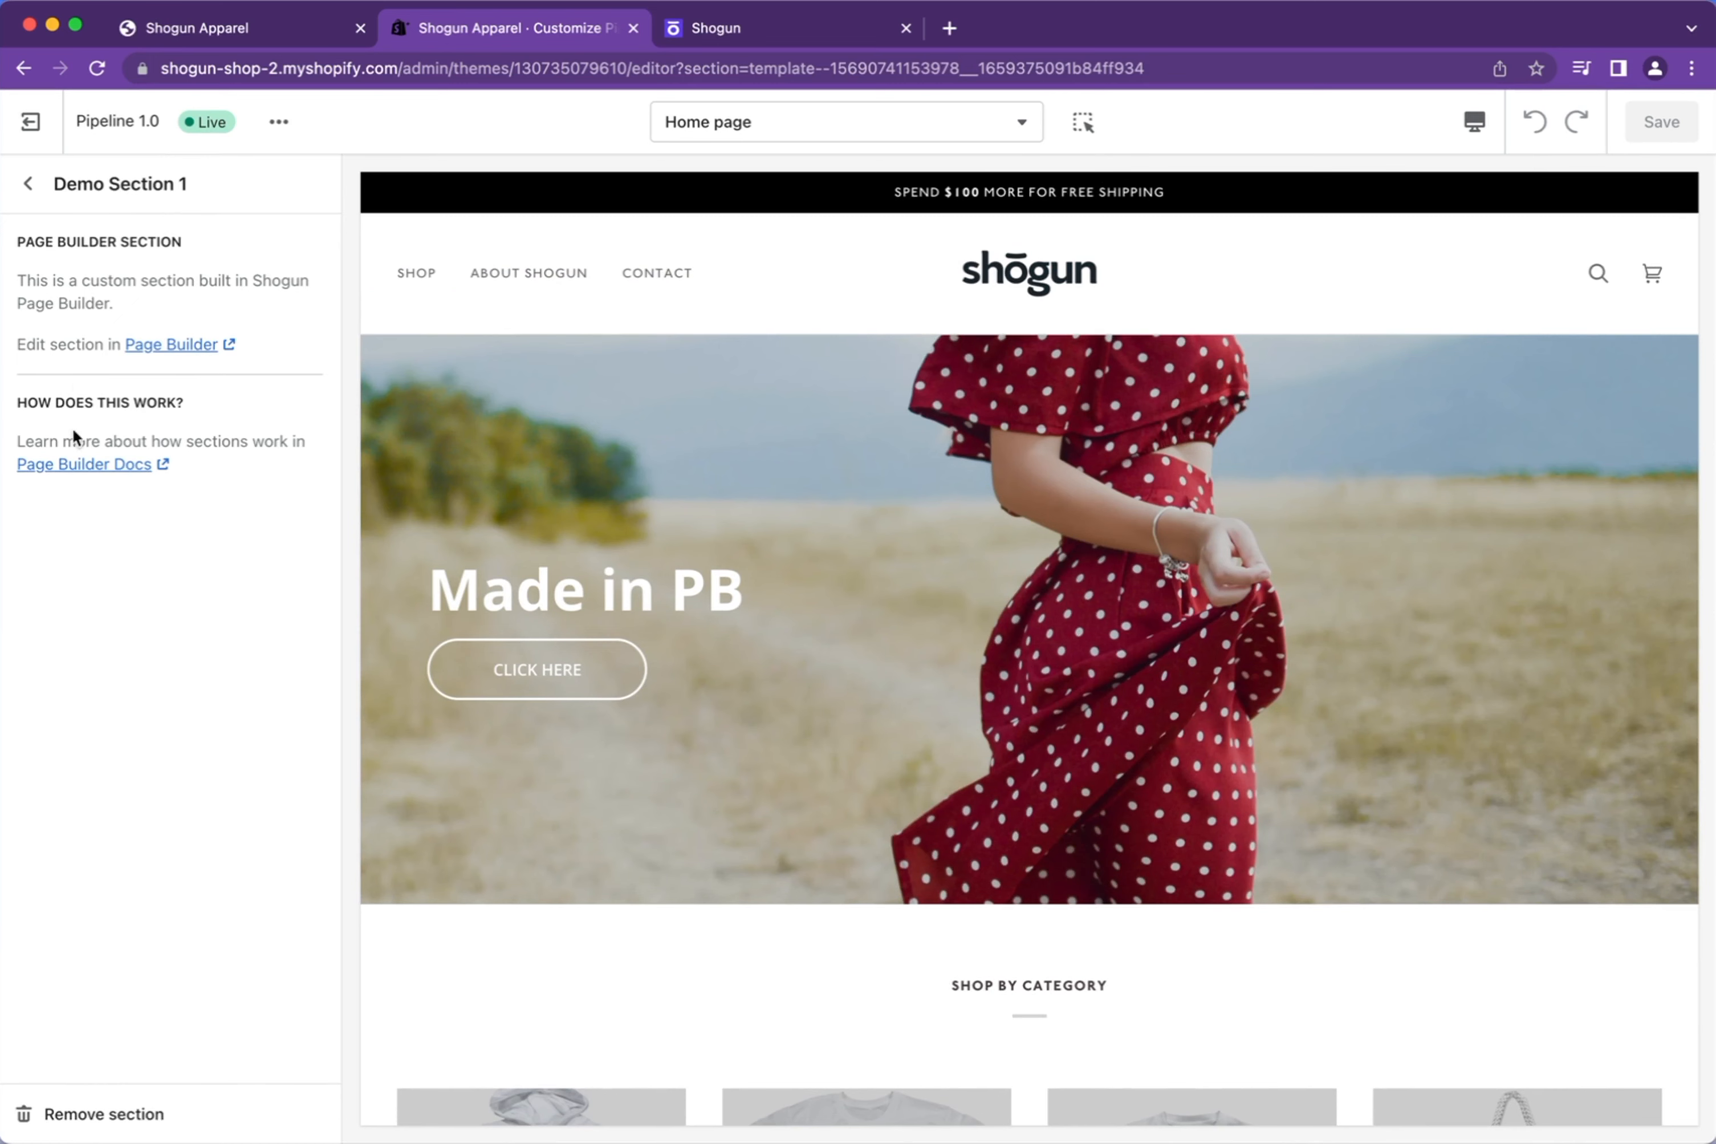
click(187, 345)
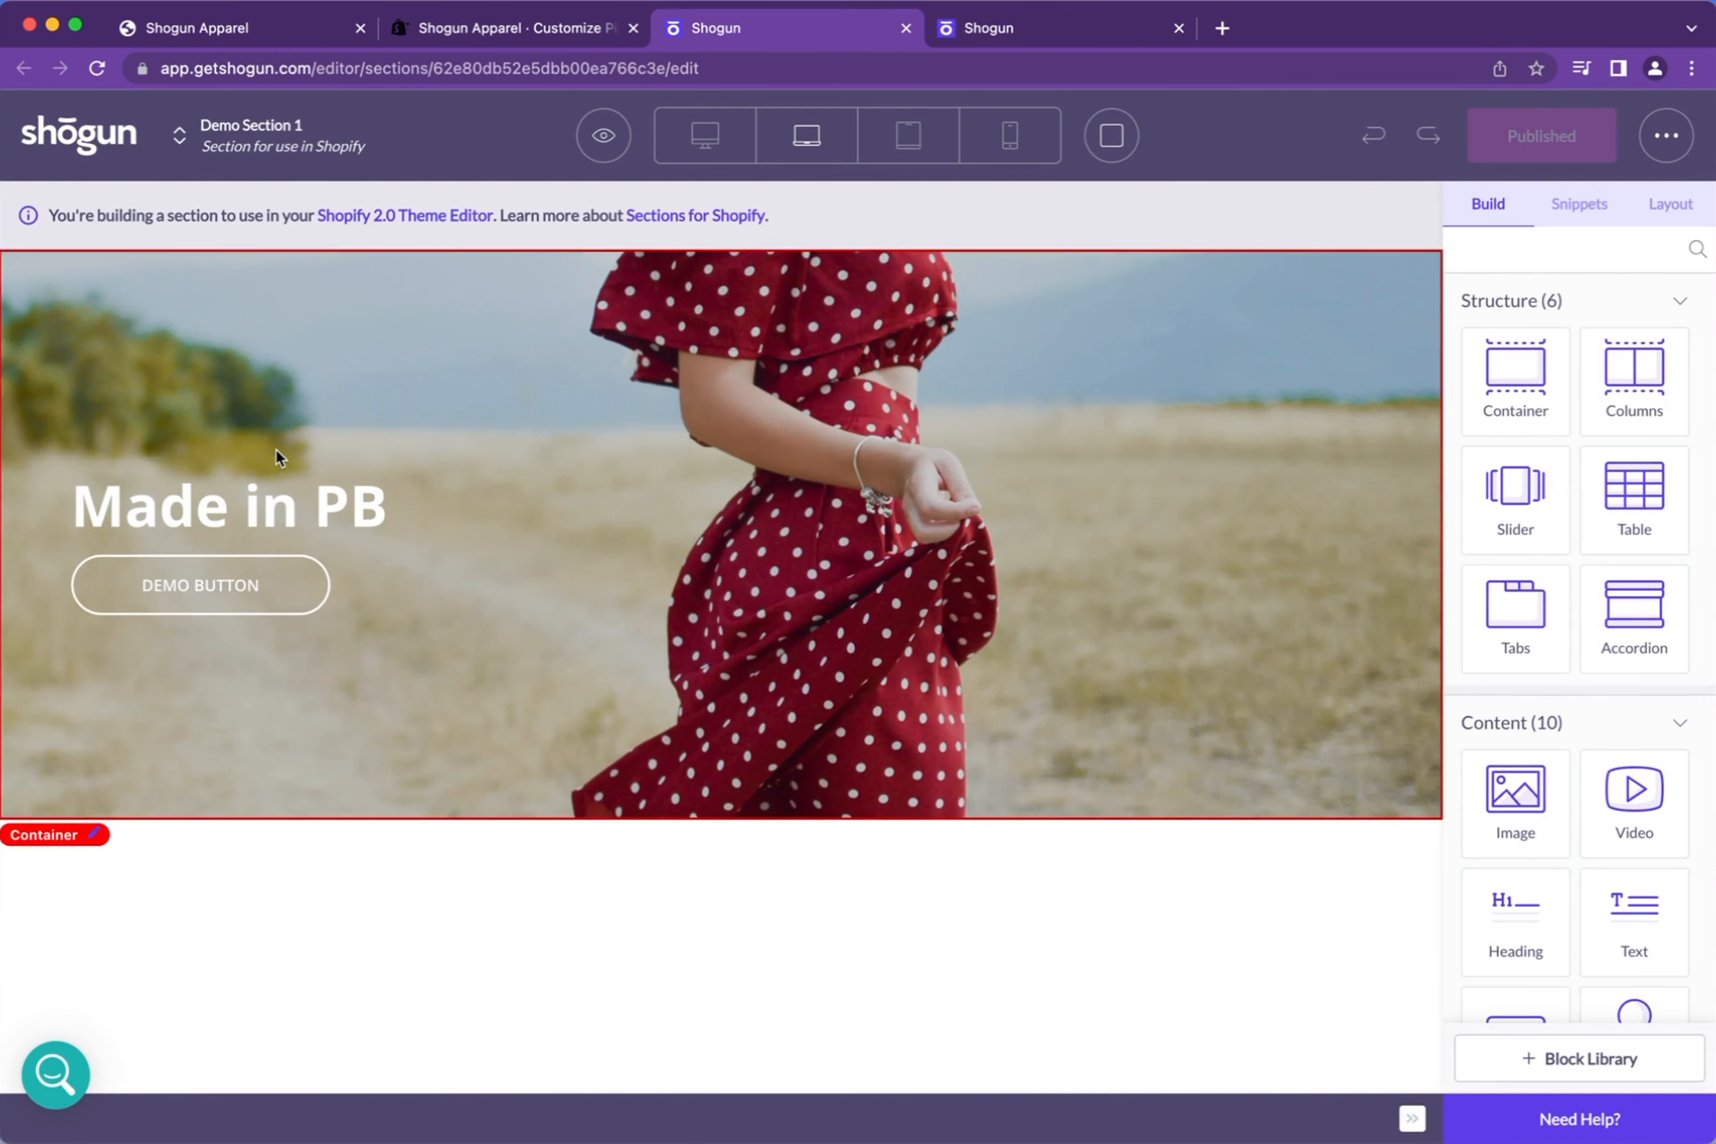
Replace the banner heading 'Made in PB' with 'Super Cool Heading'
click(243, 519)
double_click(245, 521)
double_click(230, 517)
triple_click(230, 516)
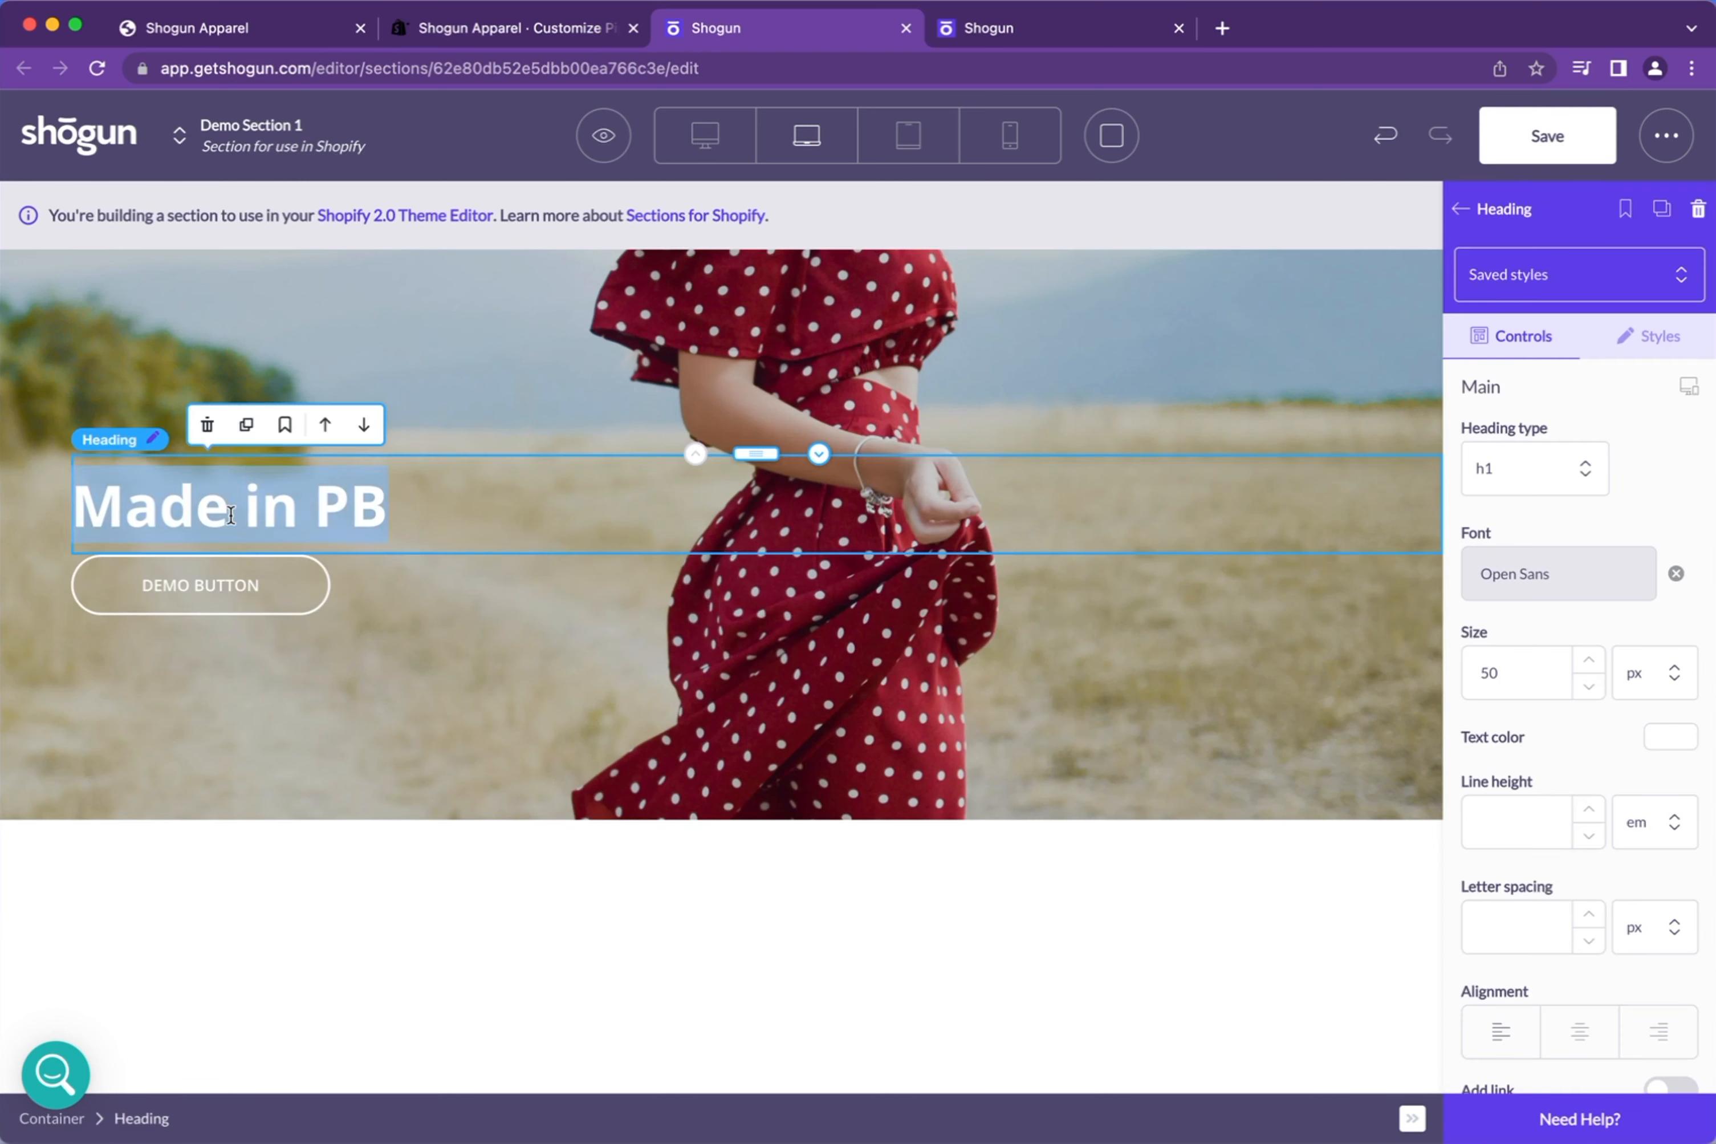
text(Super COol H)
key(BackSpace)
key(BackSpace)
key(BackSpace)
key(BackSpace)
key(BackSpace)
text(ool Heading)
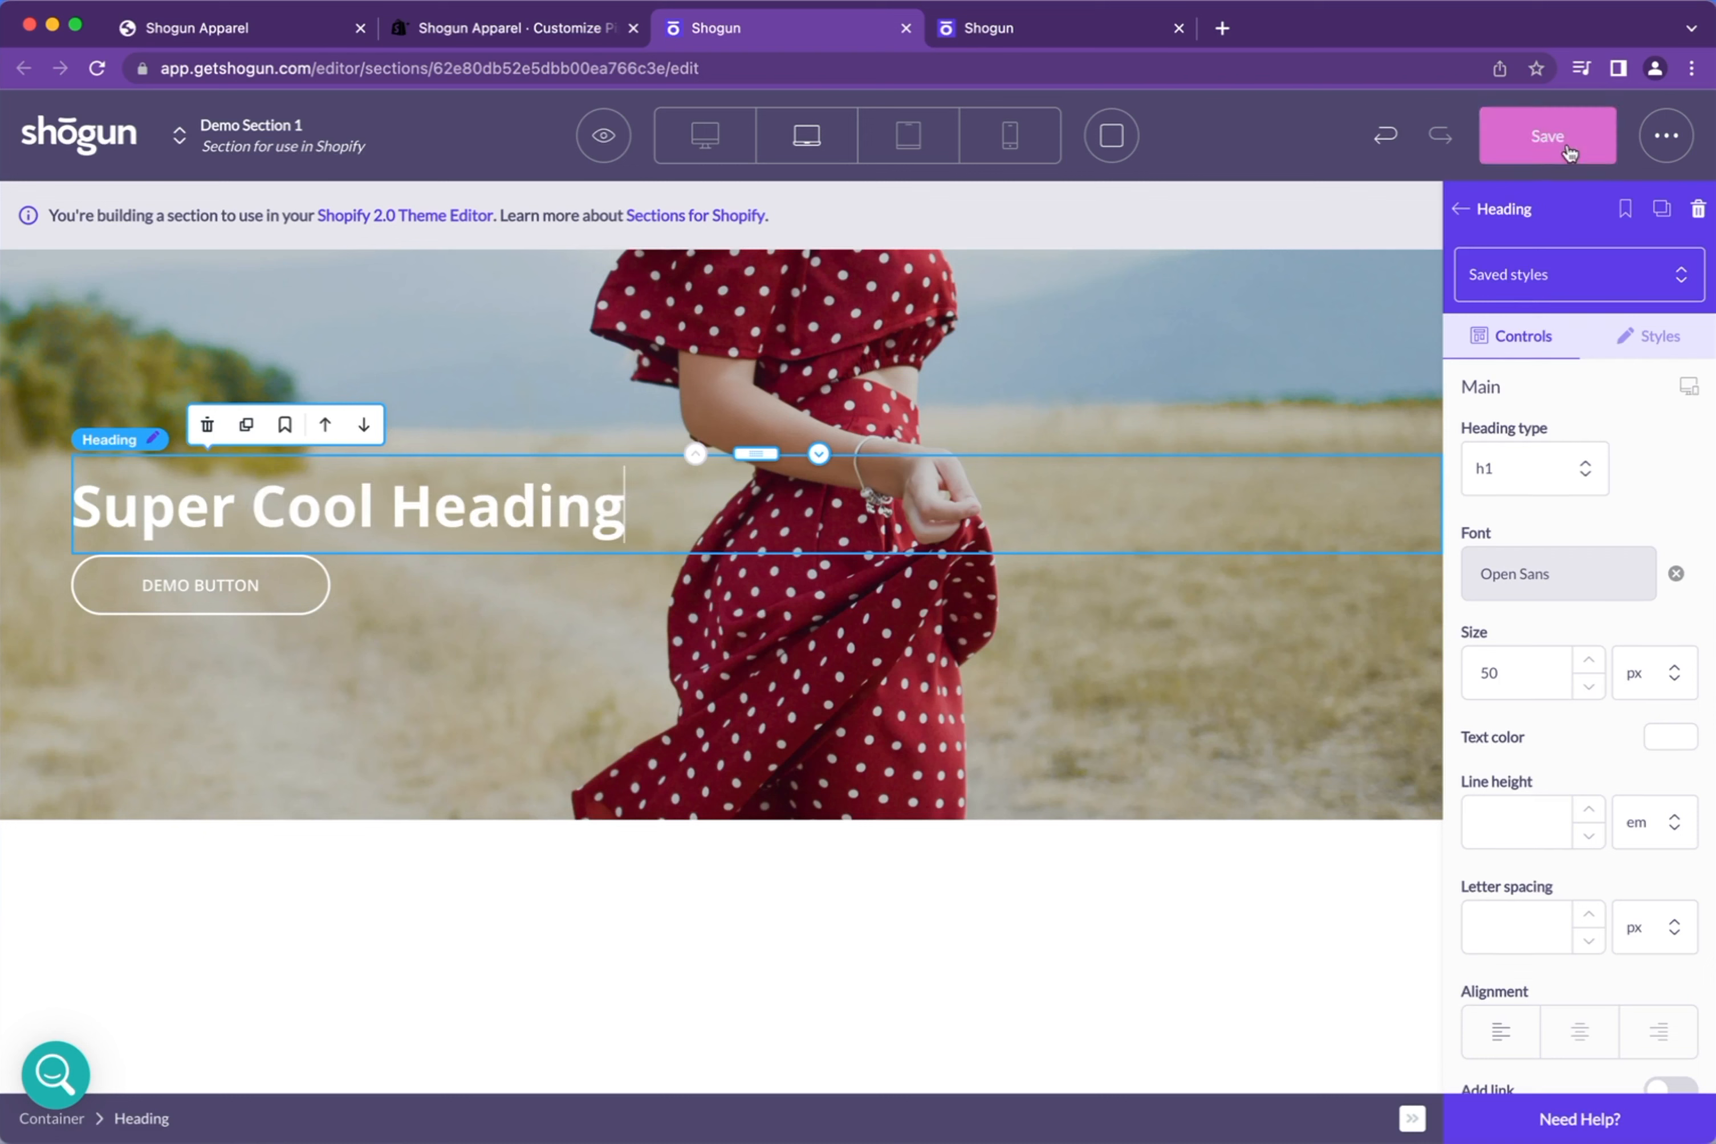
Save and publish the section, then return to the theme editor
click(1596, 157)
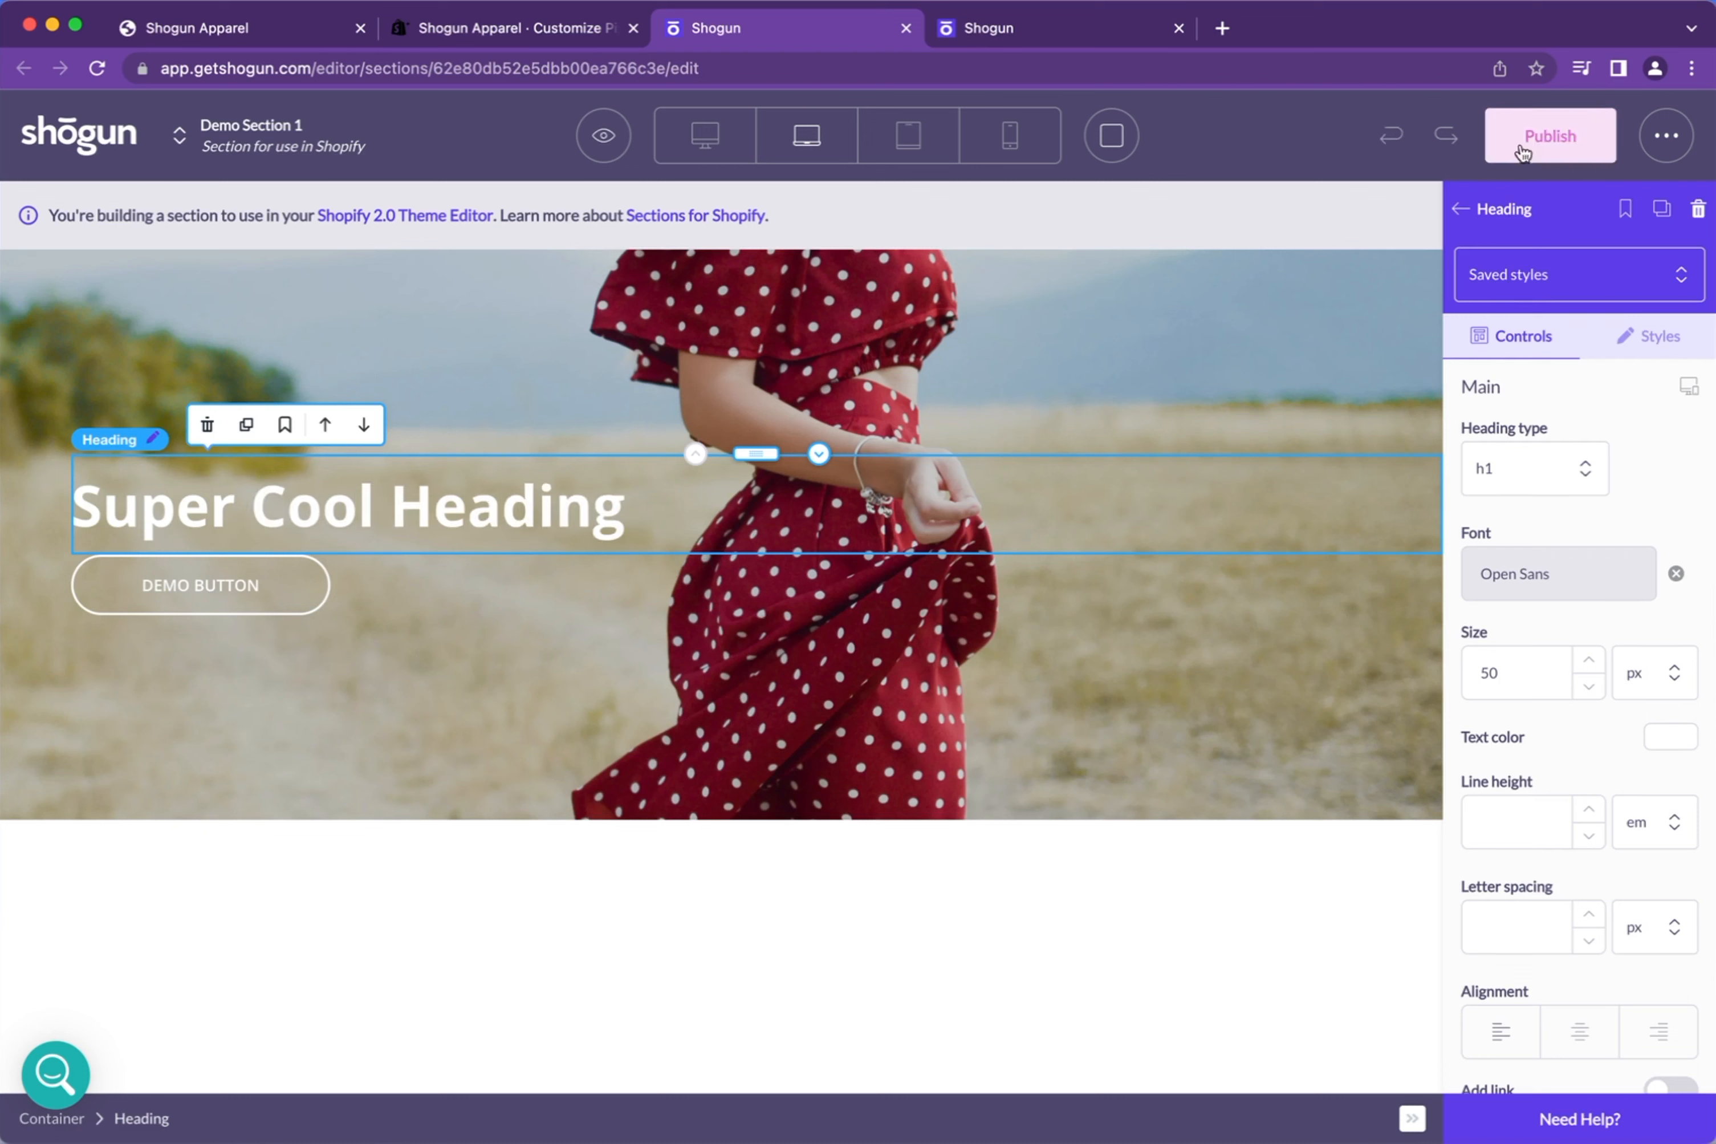
click(1539, 152)
key(Return)
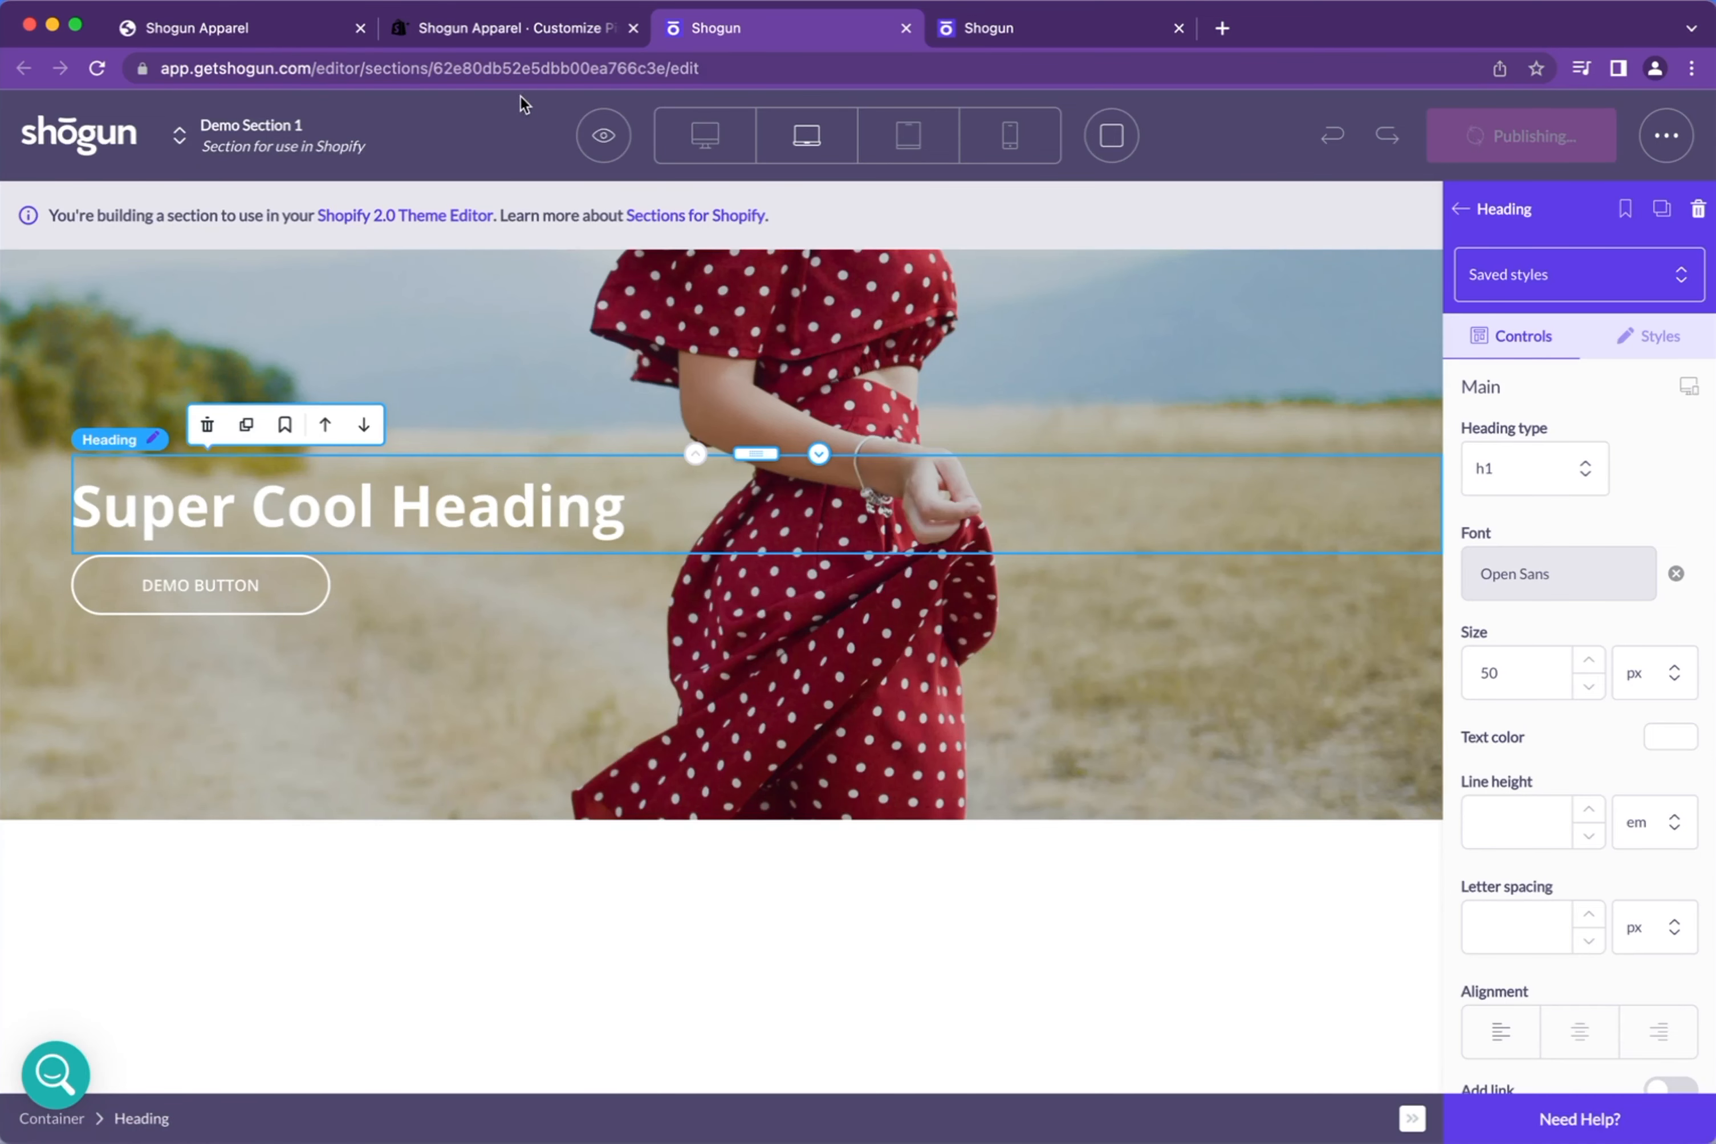
click(492, 25)
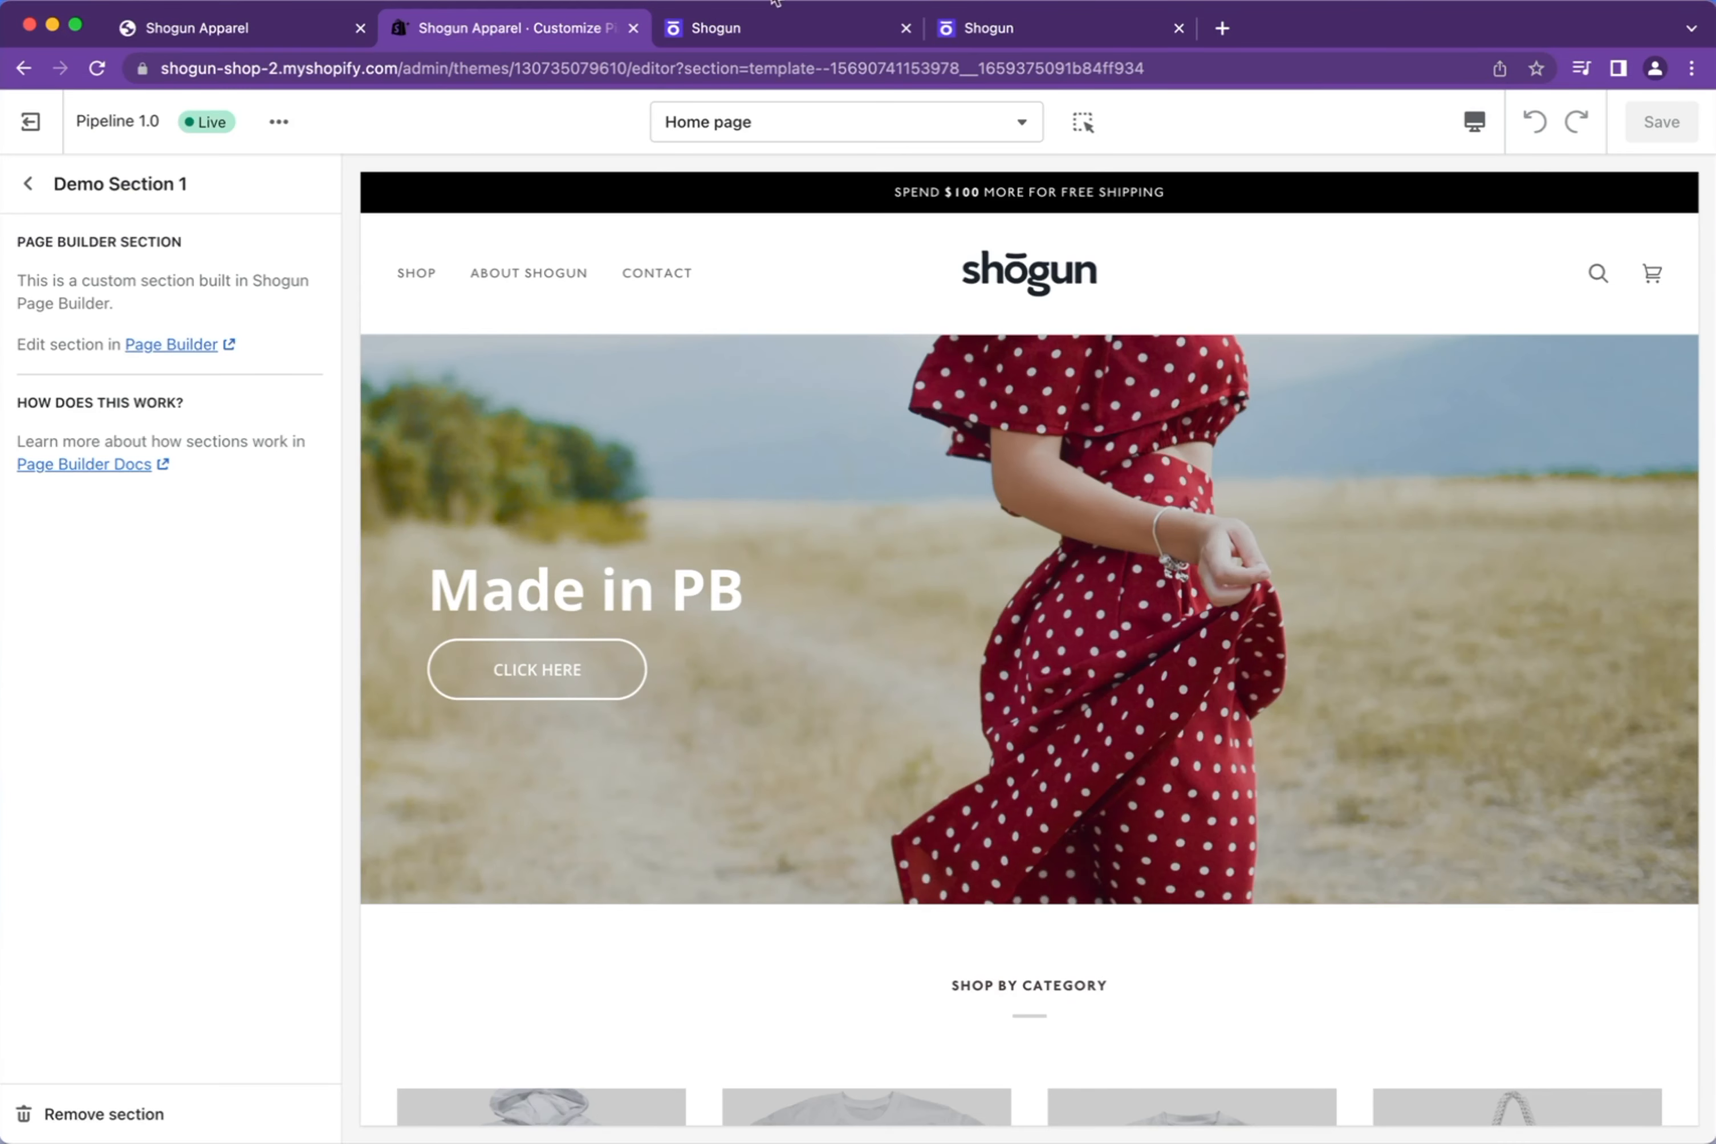
Reload the storefront to confirm 'Super Cool Heading', then remove Demo Section 1 from the home page
click(757, 30)
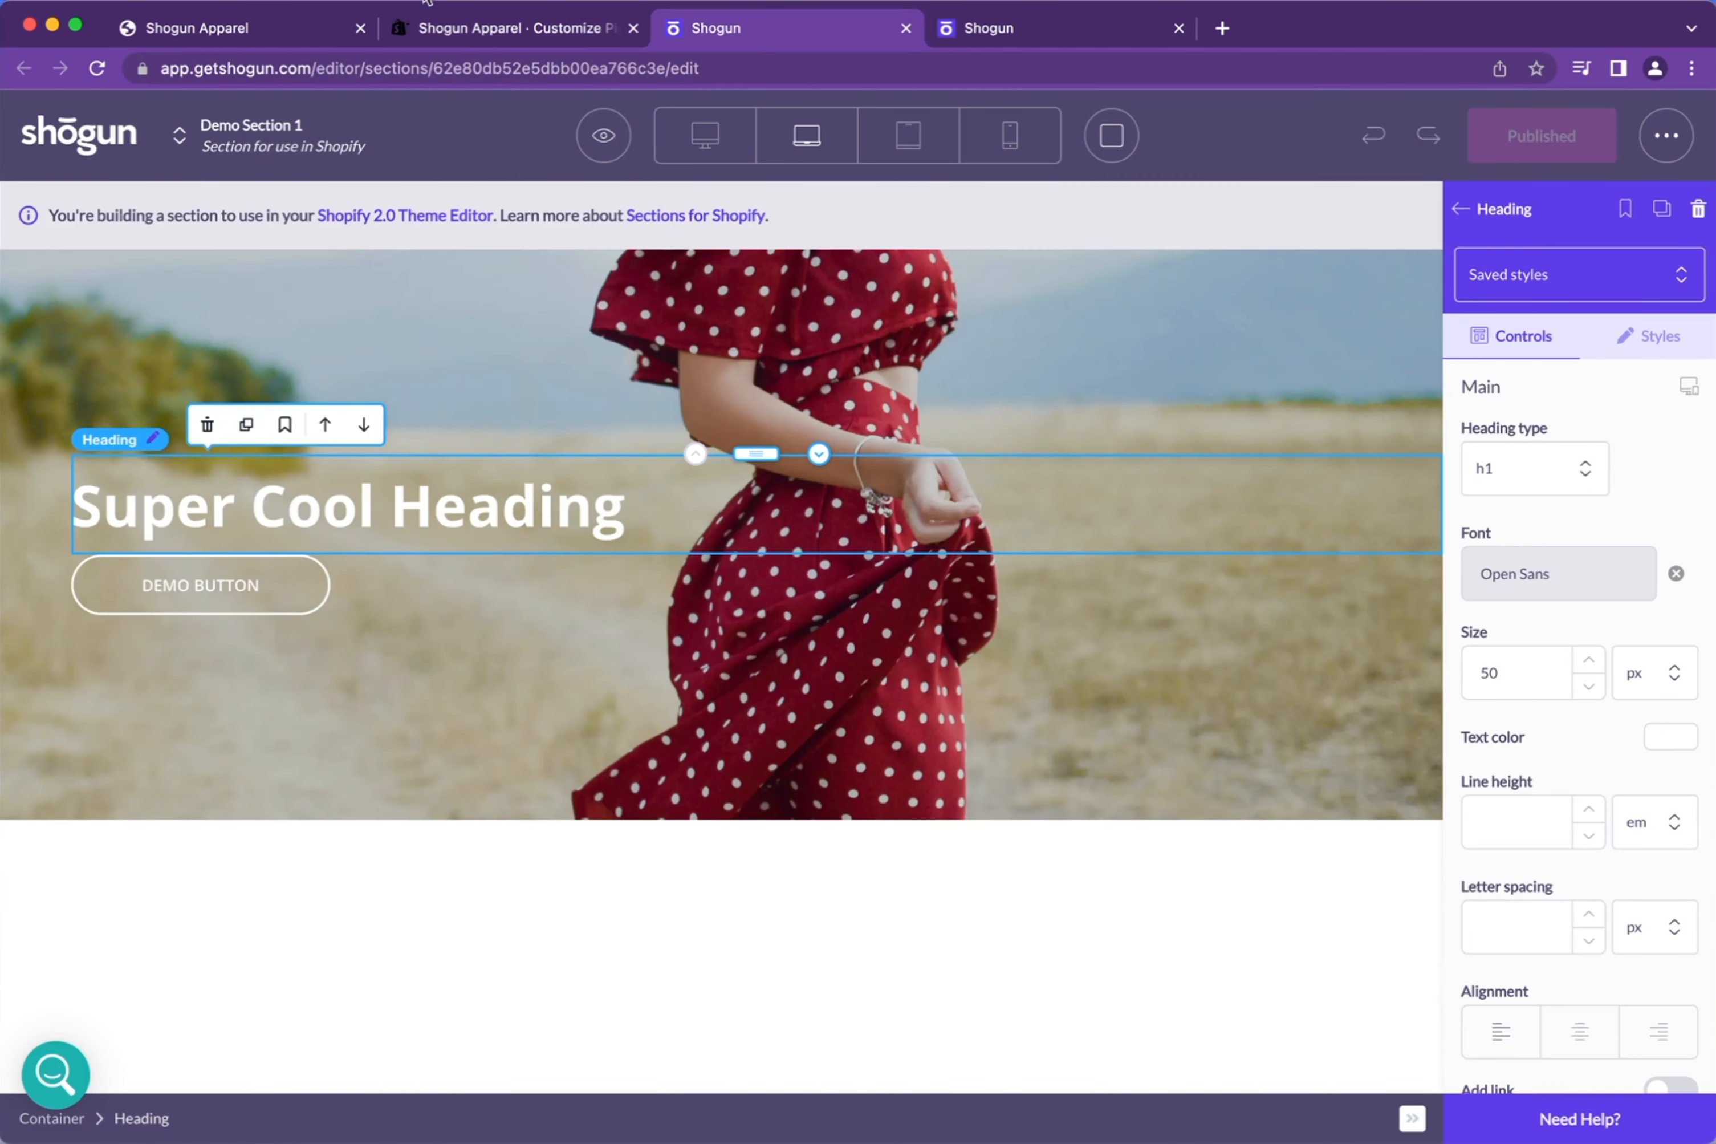
click(464, 34)
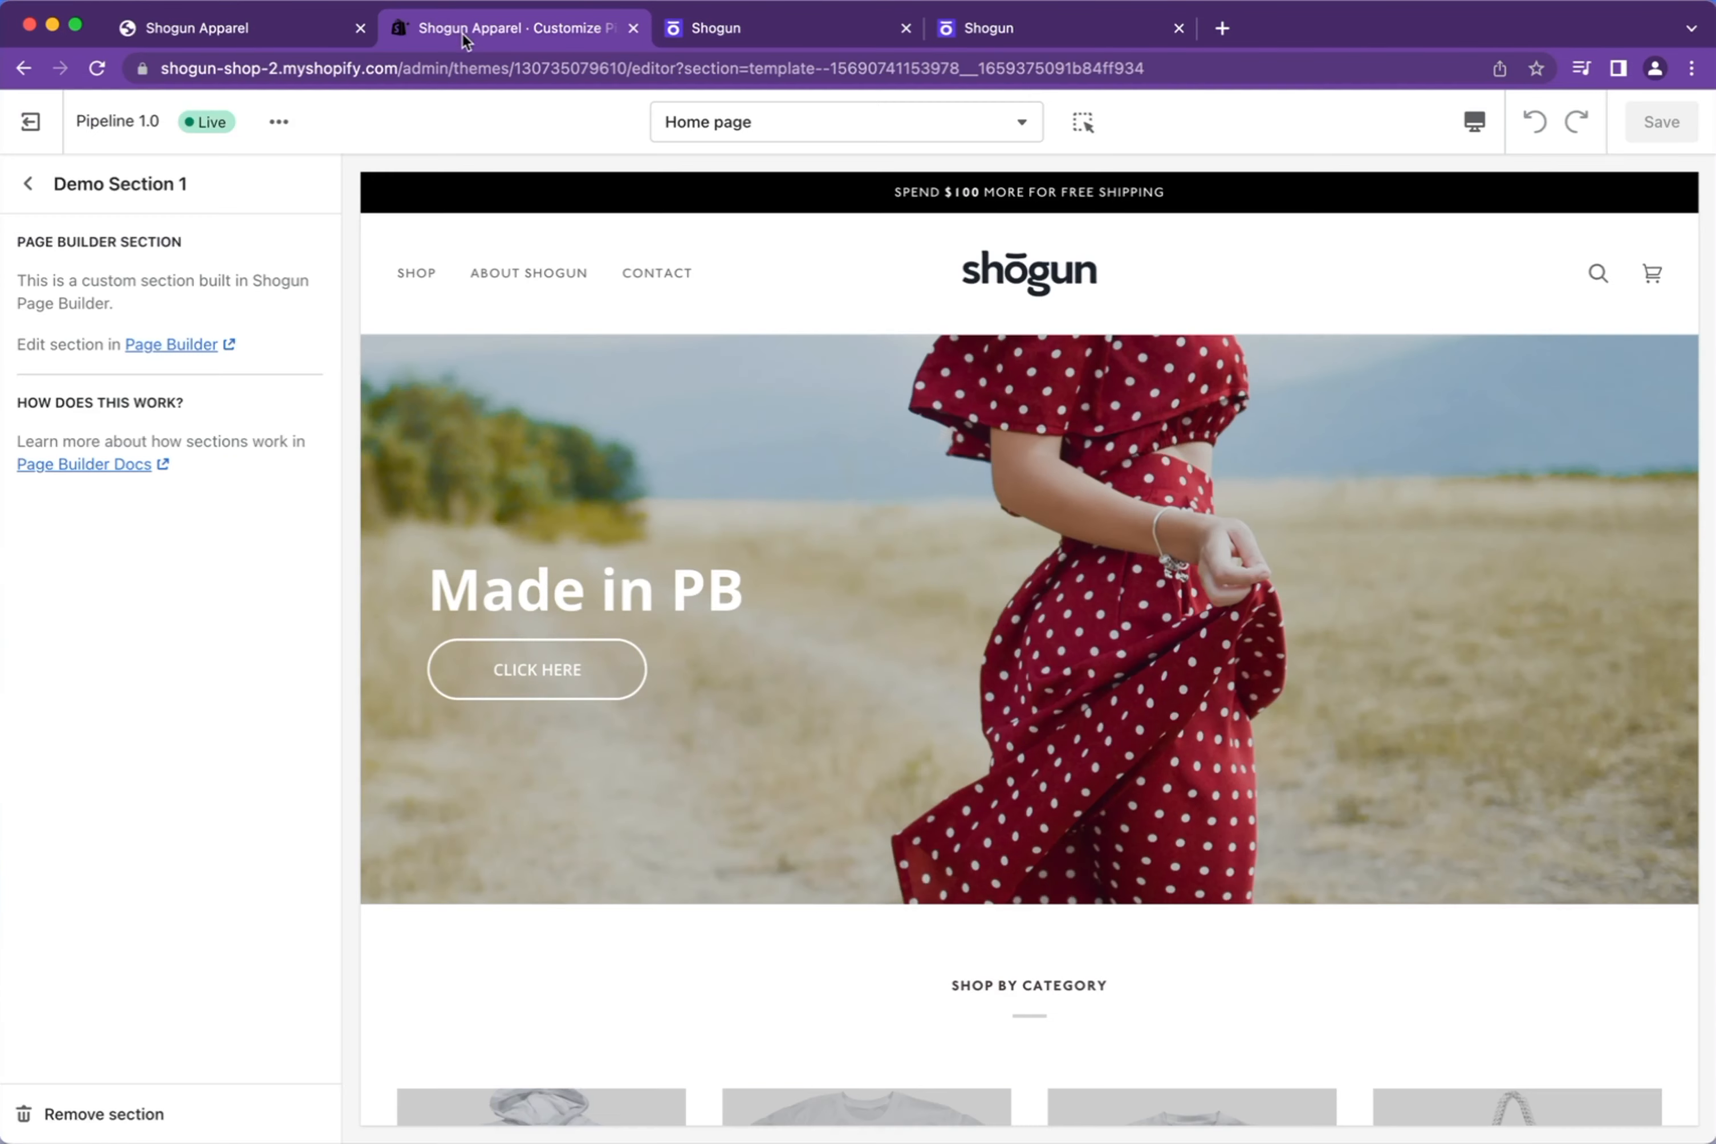
click(160, 30)
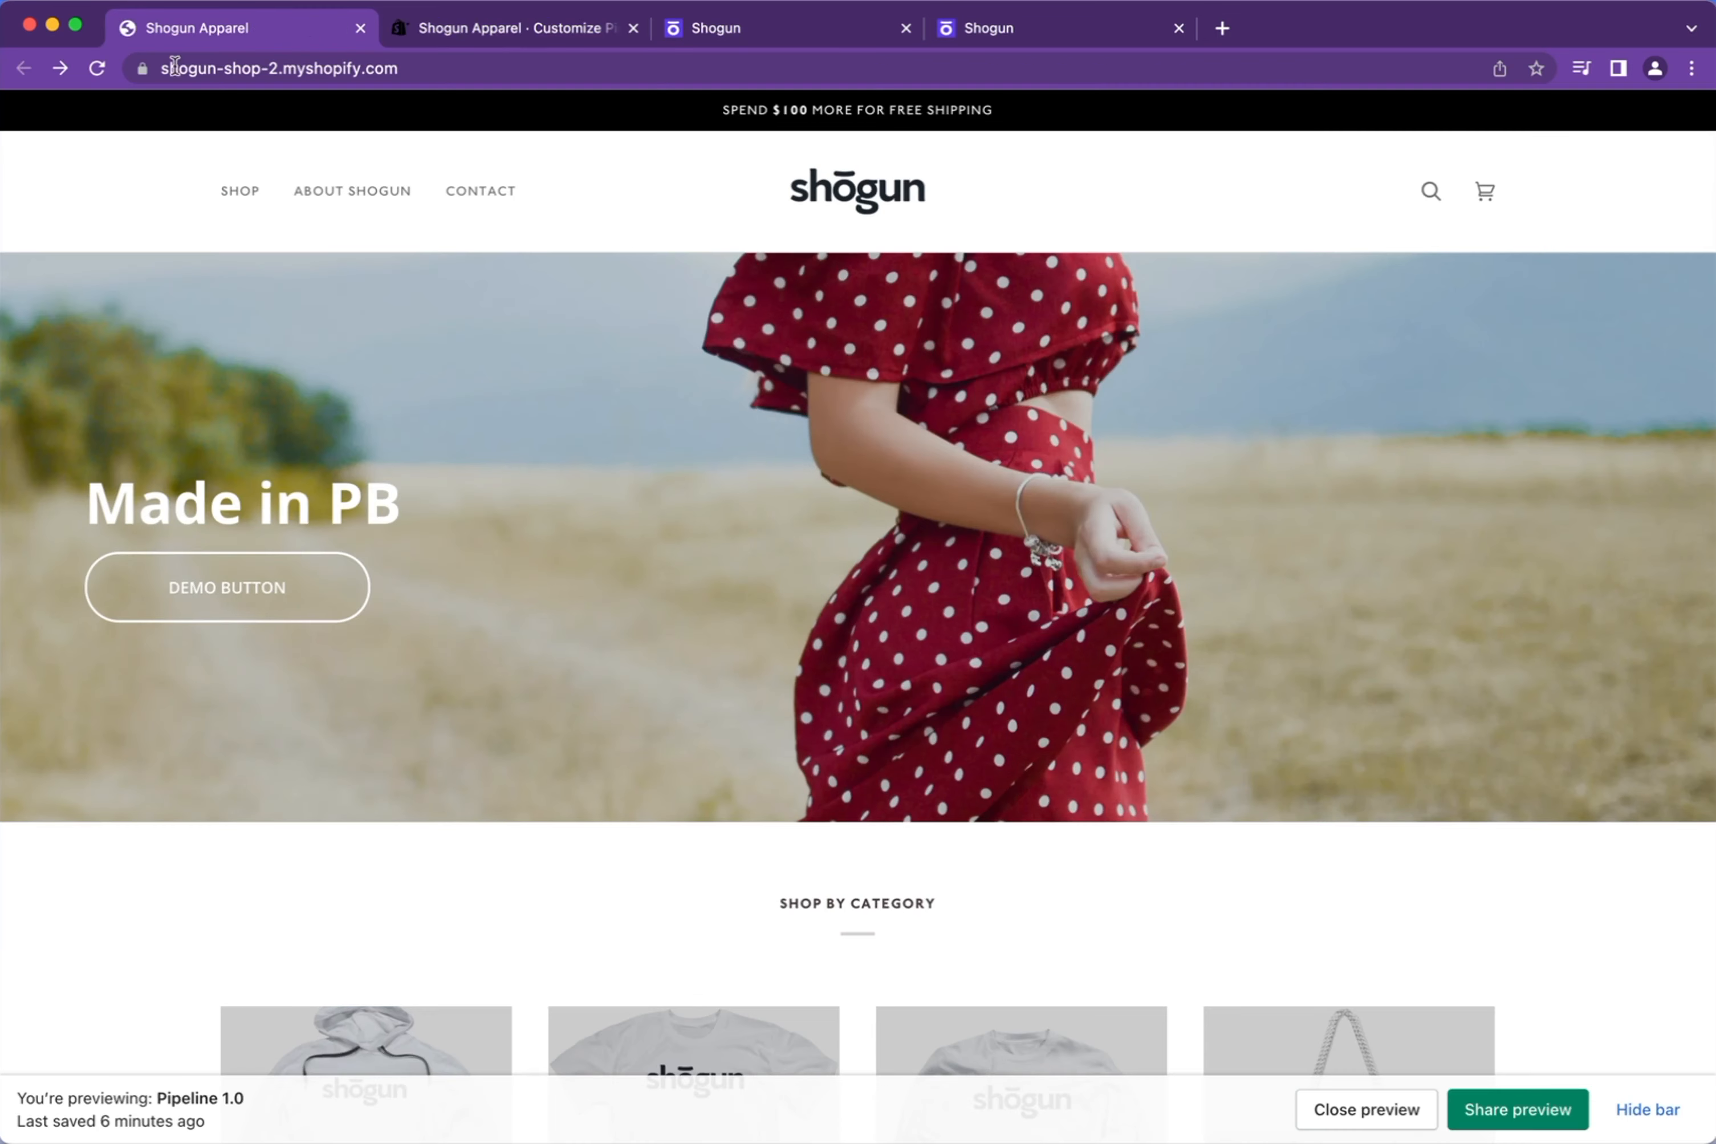
click(96, 67)
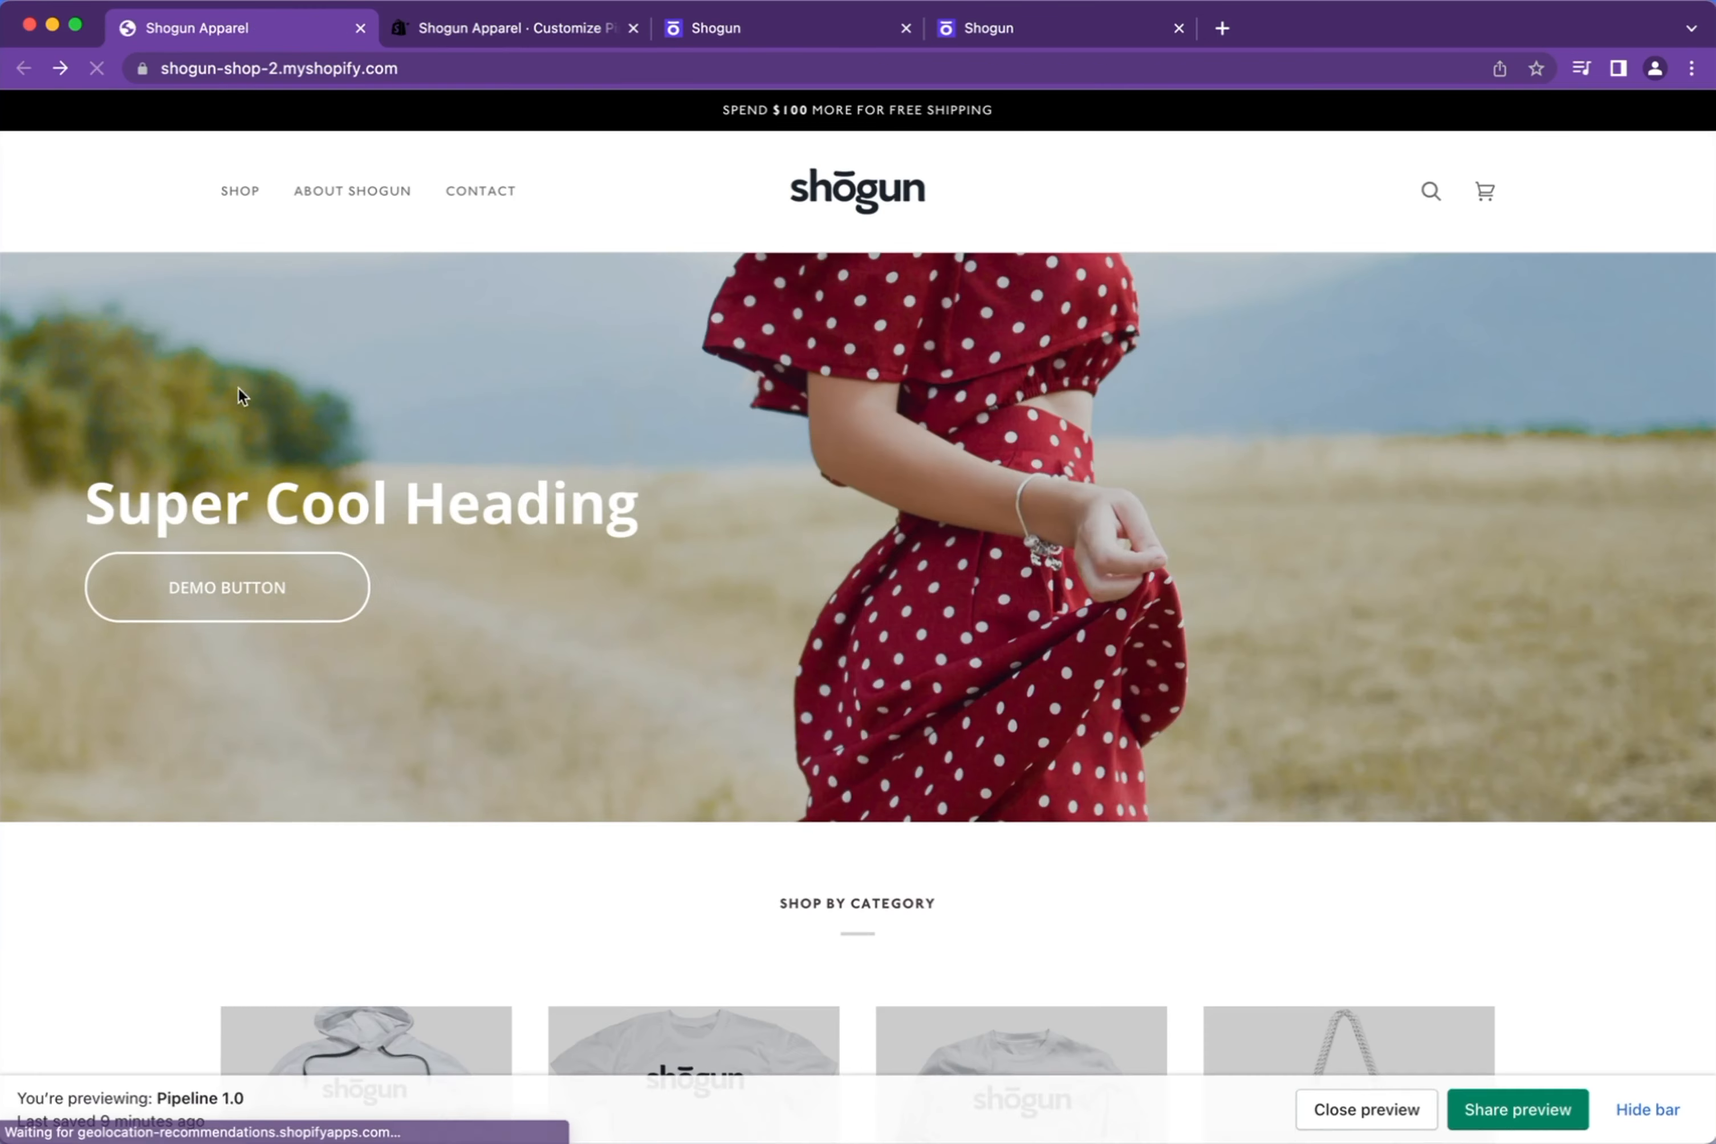
click(493, 33)
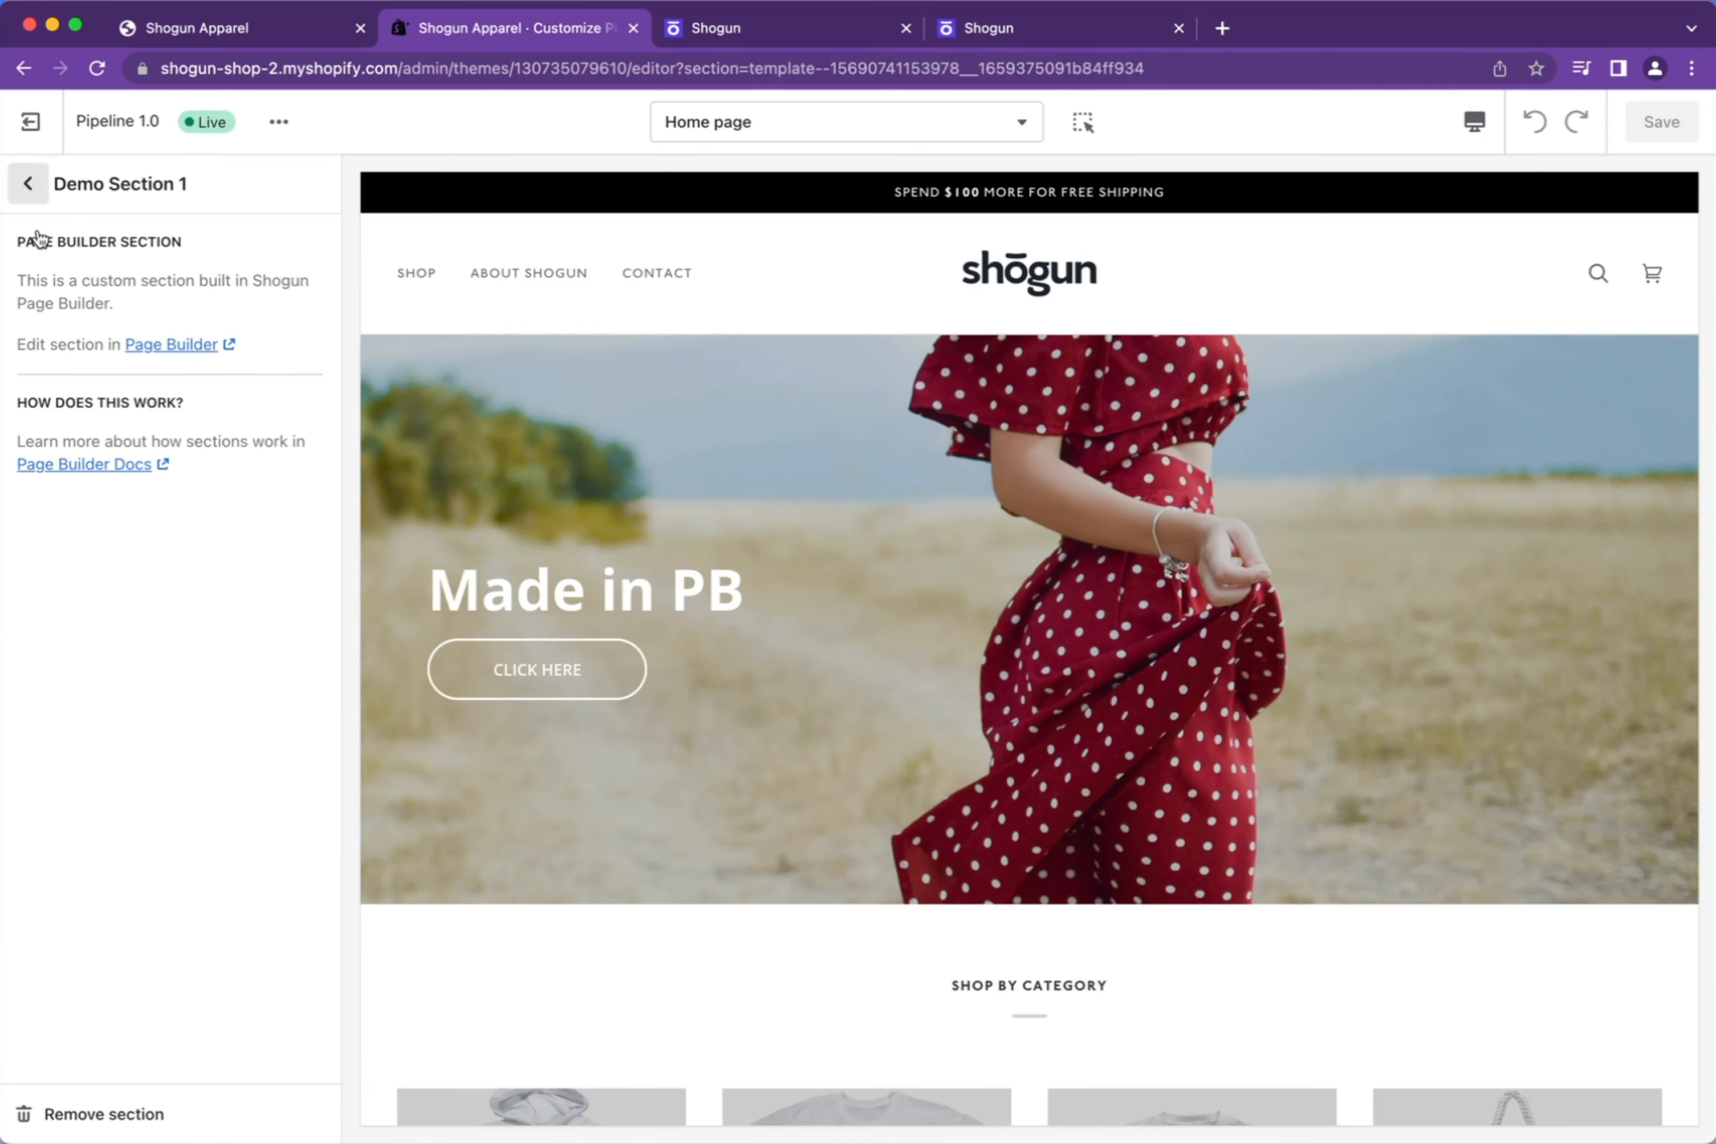
click(136, 1113)
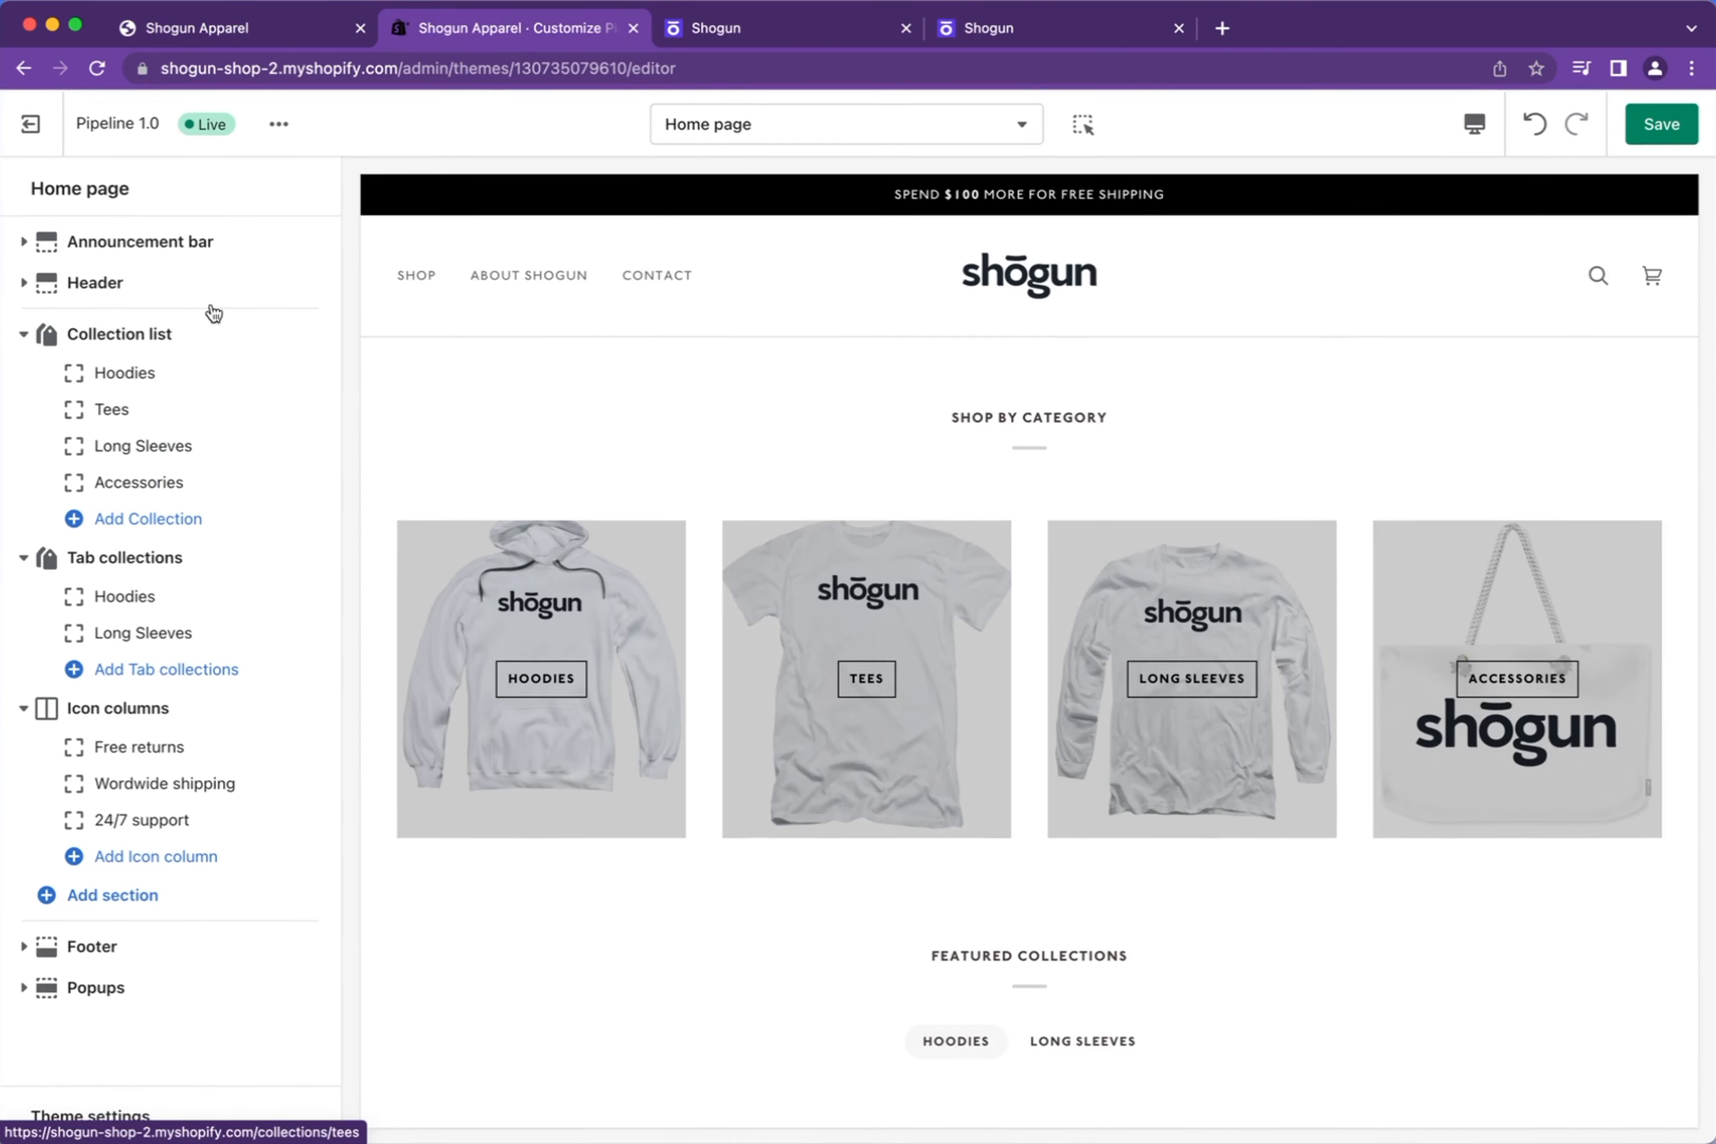
Browse the addable sections, then return to Demo Section 1 in Page Builder
click(140, 898)
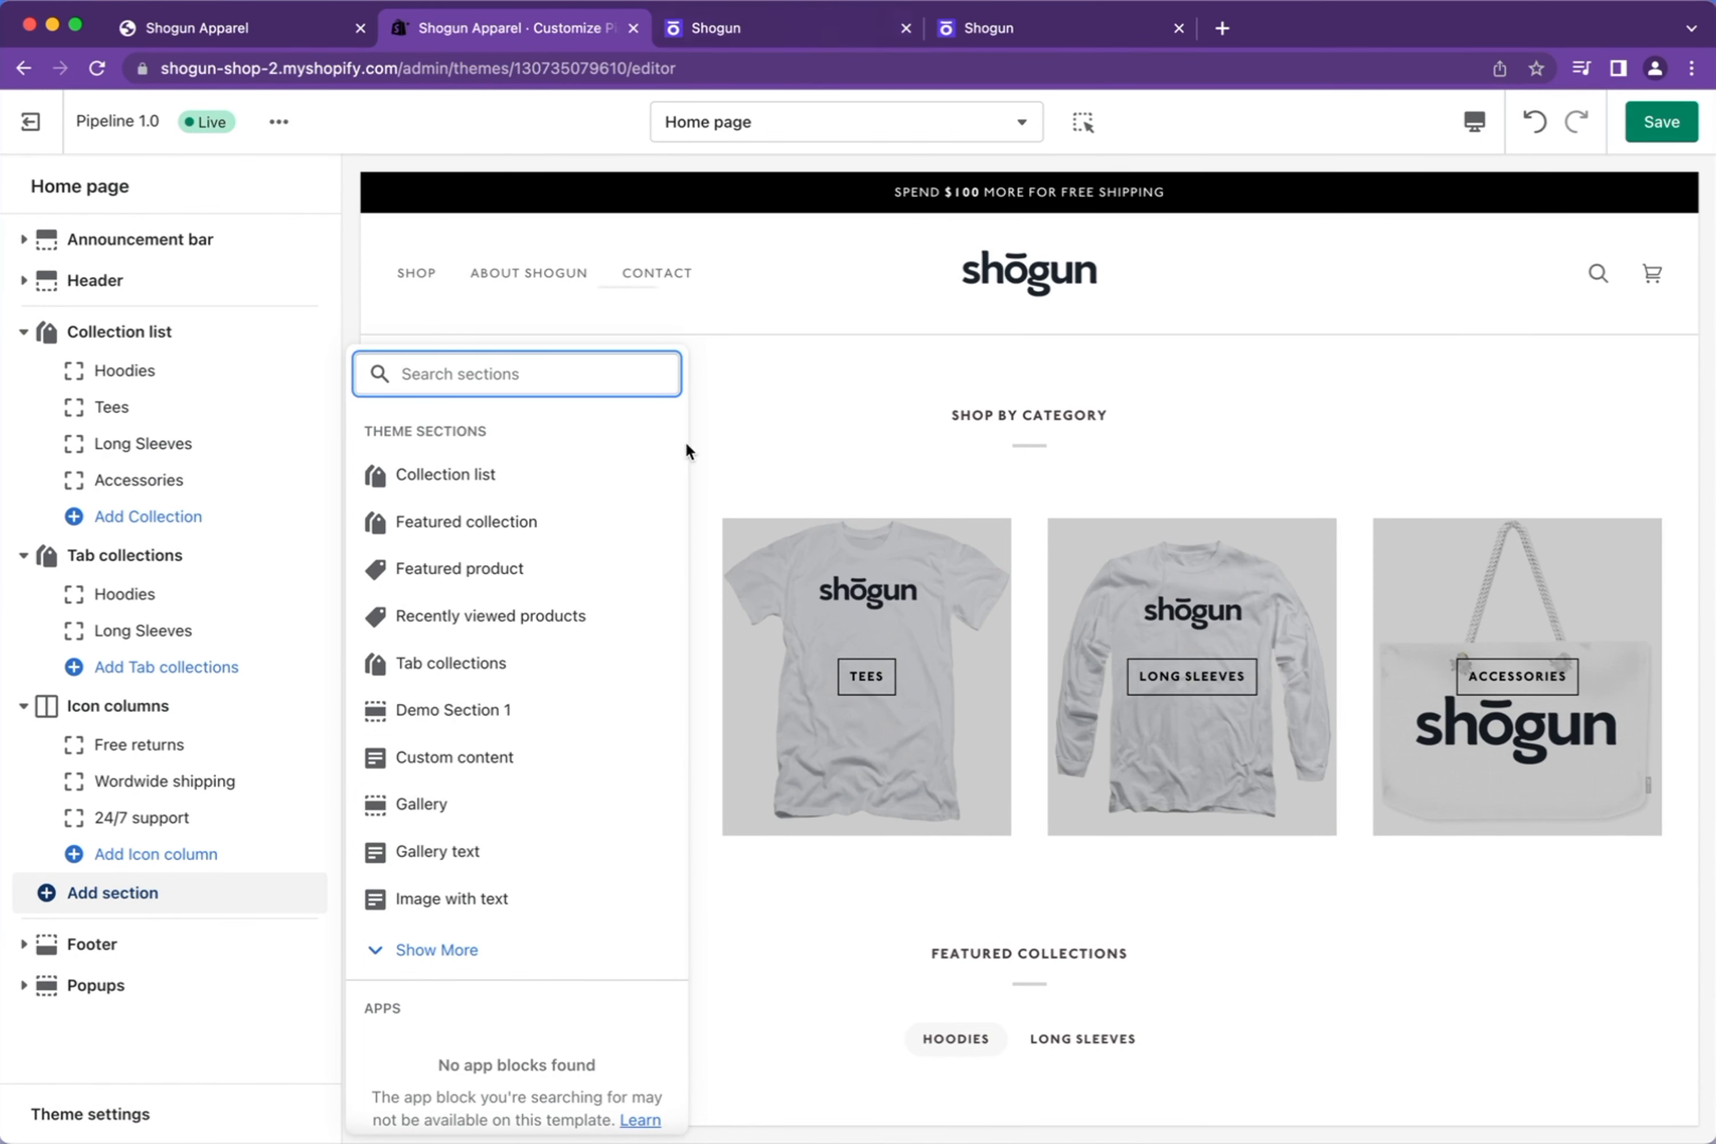
click(772, 373)
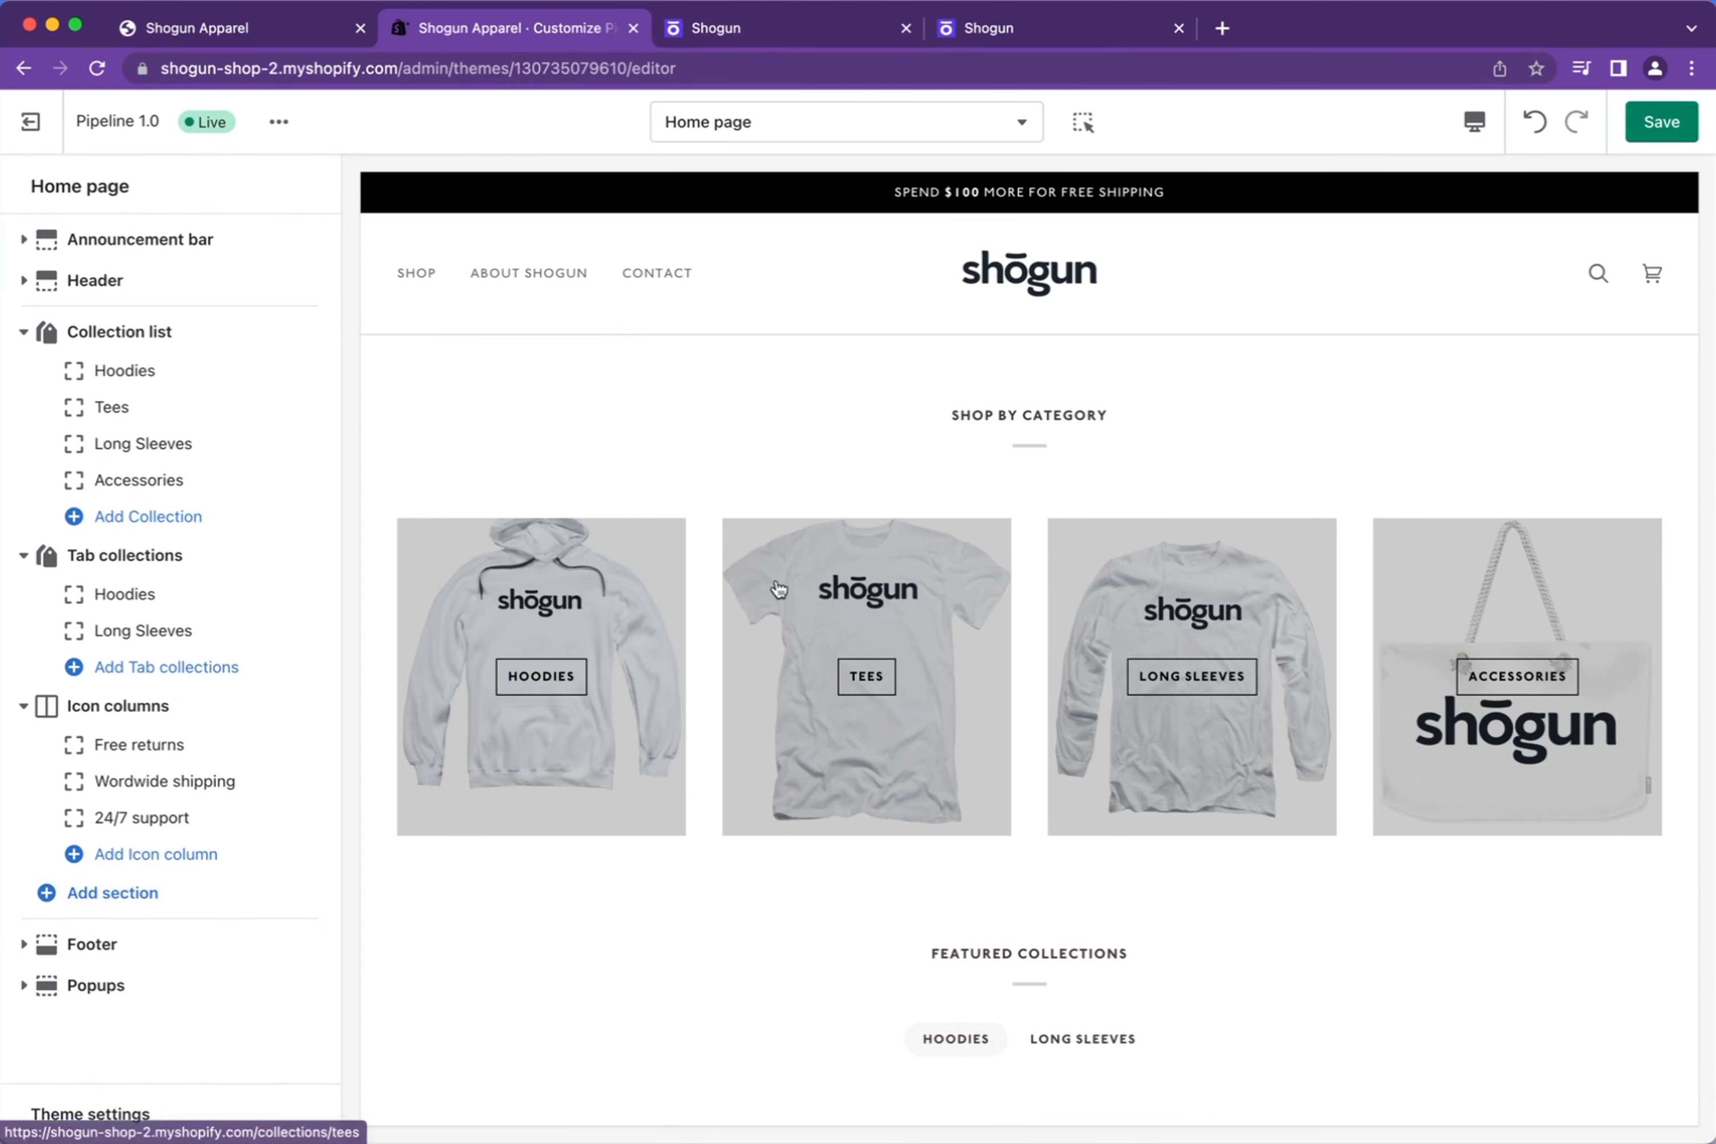
click(826, 18)
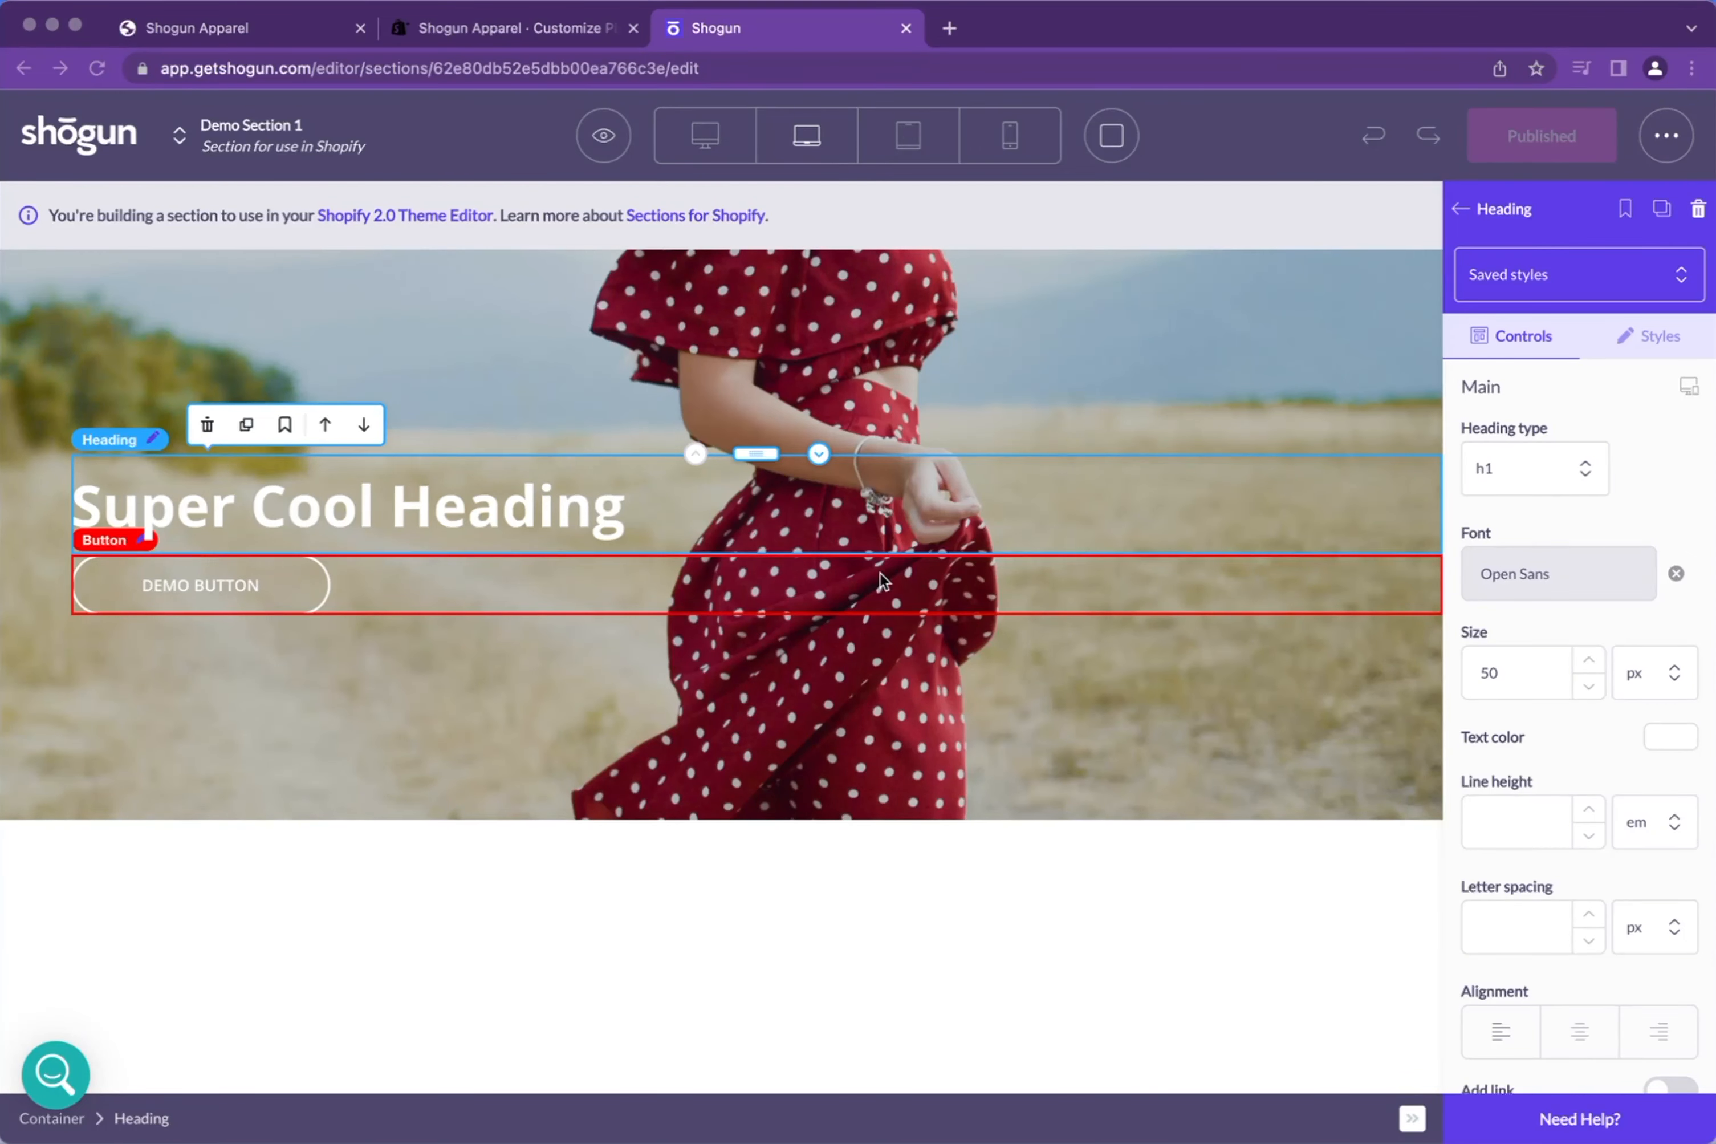